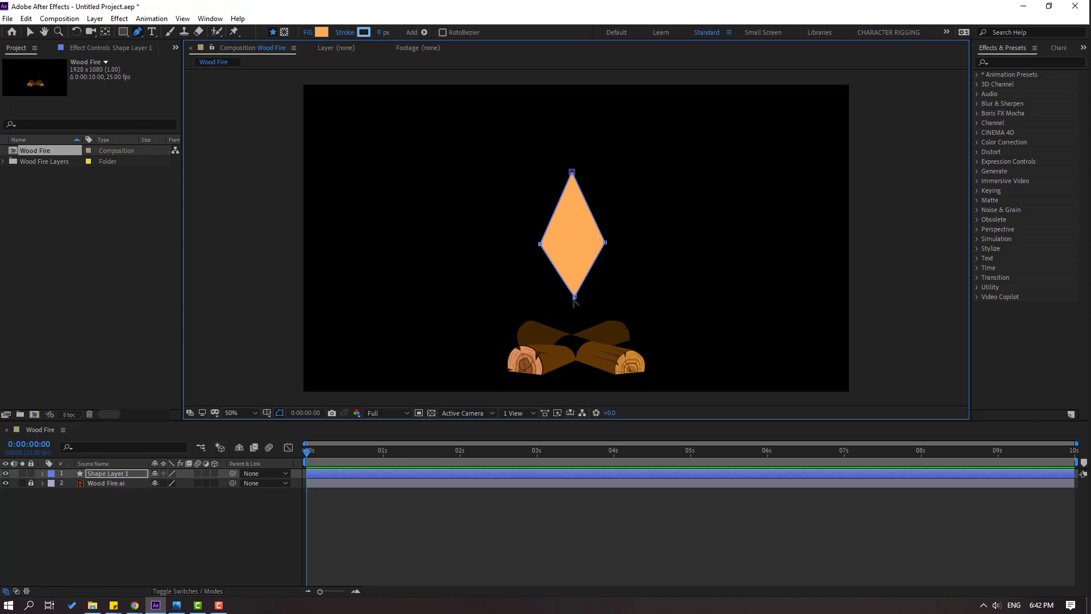
Round the corner points of the orange diamond into curves and pull its sides inward to form a narrow oval.
{"action": "left_click_drag", "start_coordinate": [575, 302], "coordinate": [585, 299]}
{"action": "left_click_drag", "start_coordinate": [571, 173], "coordinate": [581, 166]}
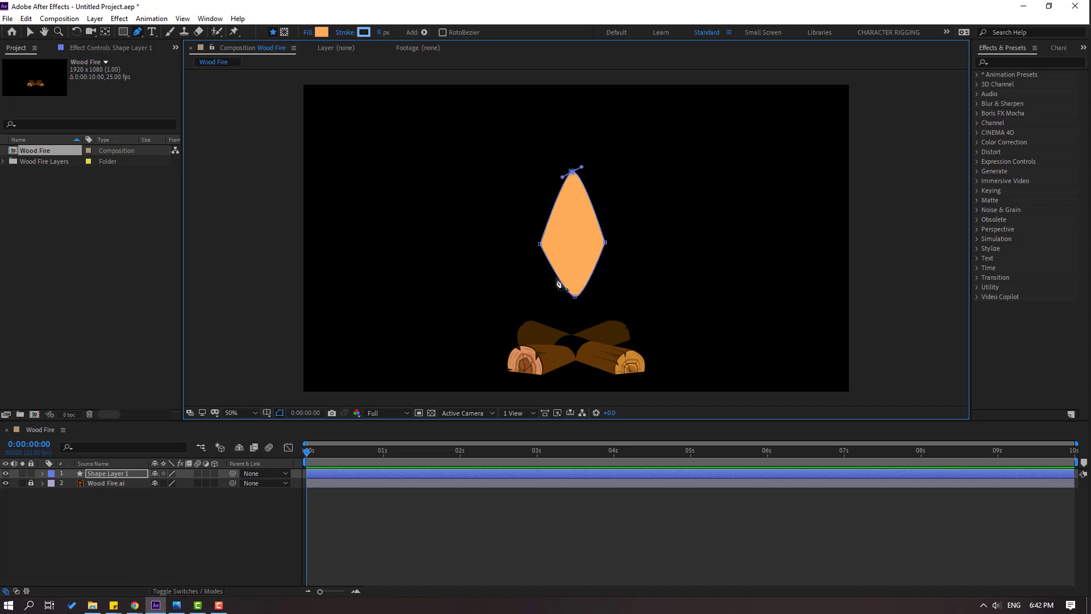
{"action": "mouse_move", "coordinate": [540, 246]}
{"action": "left_mouse_down"}
{"action": "mouse_move", "coordinate": [544, 272]}
{"action": "mouse_move", "coordinate": [540, 260]}
{"action": "left_mouse_up"}
{"action": "mouse_move", "coordinate": [605, 242]}
{"action": "left_mouse_down"}
{"action": "mouse_move", "coordinate": [607, 254]}
{"action": "mouse_move", "coordinate": [604, 226]}
{"action": "mouse_move", "coordinate": [600, 241]}
{"action": "mouse_move", "coordinate": [550, 246]}
{"action": "mouse_move", "coordinate": [601, 242]}
{"action": "left_mouse_up"}
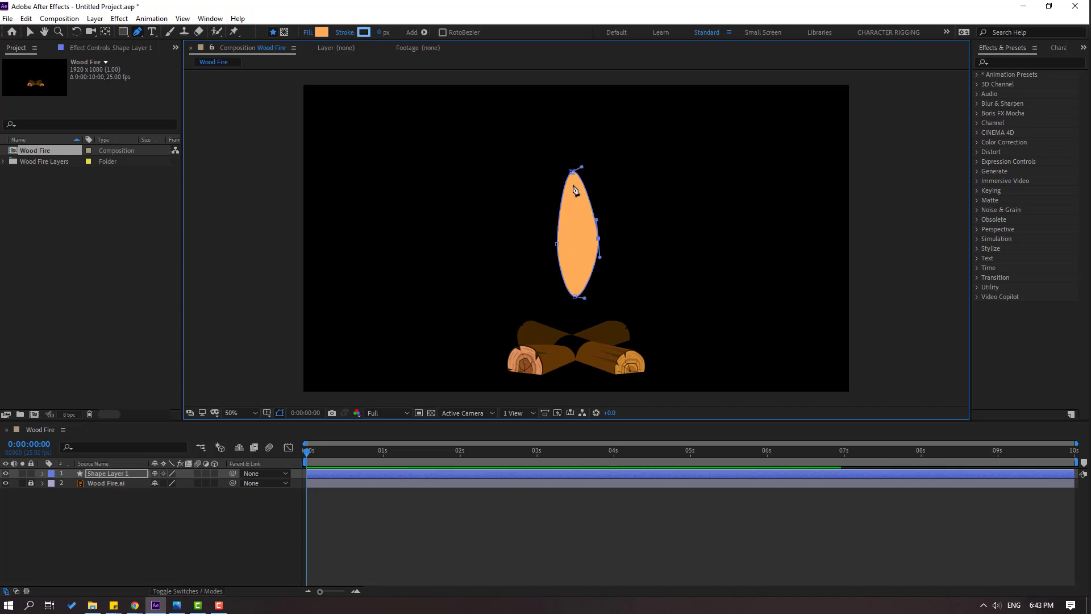
Extend the oval's lower tip down toward the logs, narrow its right side, broaden the curve at its top, and deselect the shape.
{"action": "mouse_move", "coordinate": [582, 167]}
{"action": "left_mouse_down"}
{"action": "mouse_move", "coordinate": [599, 173]}
{"action": "mouse_move", "coordinate": [591, 168]}
{"action": "left_mouse_up"}
{"action": "left_click_drag", "start_coordinate": [575, 298], "coordinate": [577, 325]}
{"action": "left_click_drag", "start_coordinate": [603, 241], "coordinate": [597, 242]}
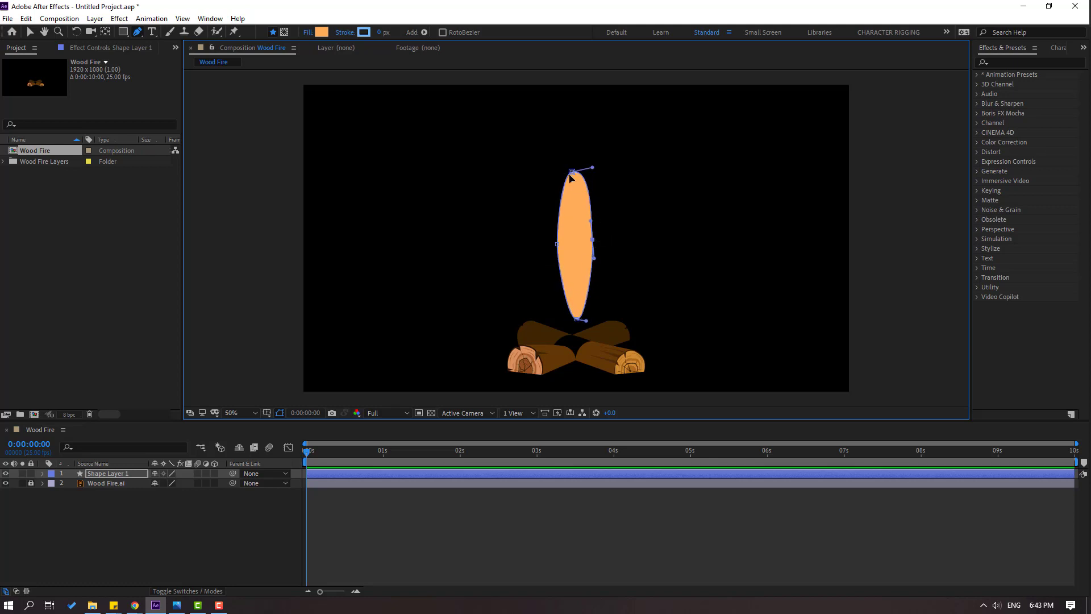
{"action": "left_click_drag", "start_coordinate": [572, 172], "coordinate": [592, 178]}
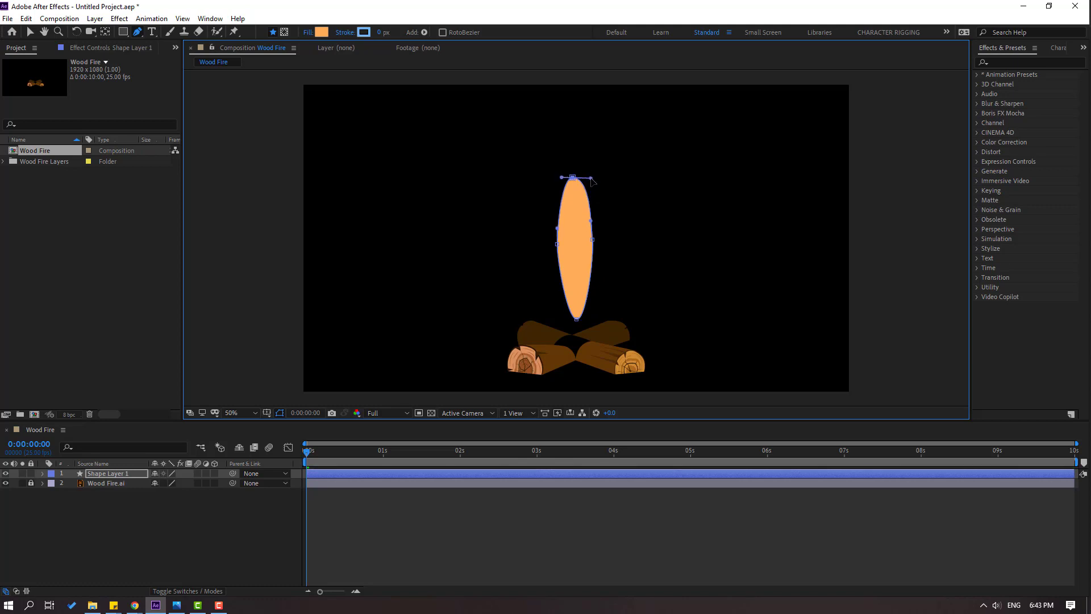
{"action": "left_click", "coordinate": [183, 526]}
{"action": "key", "text": "v"}
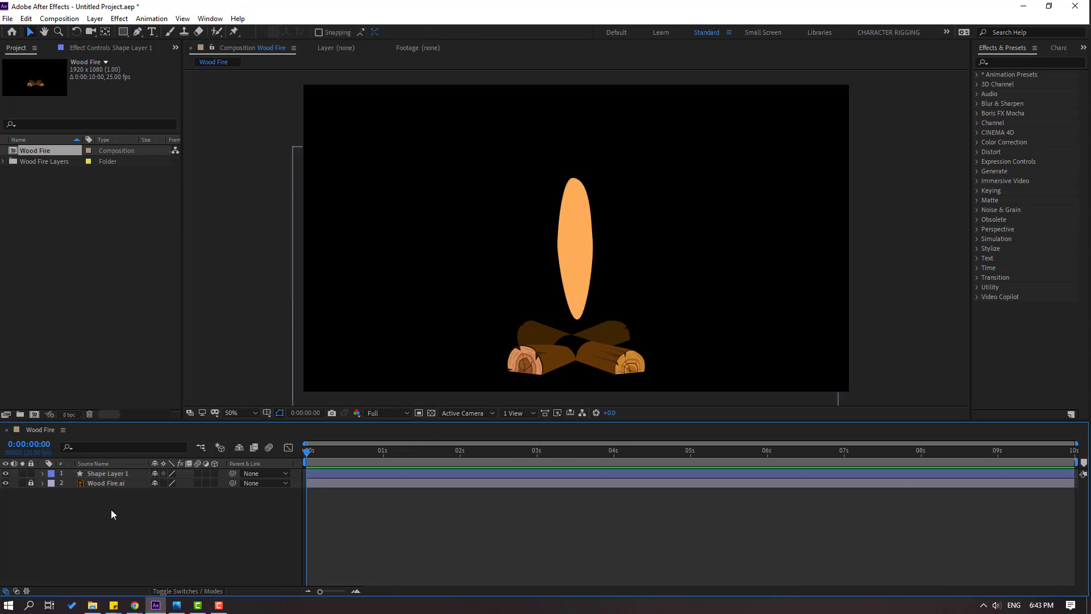
Rename the shape layer as fire1.
{"action": "left_click", "coordinate": [118, 476]}
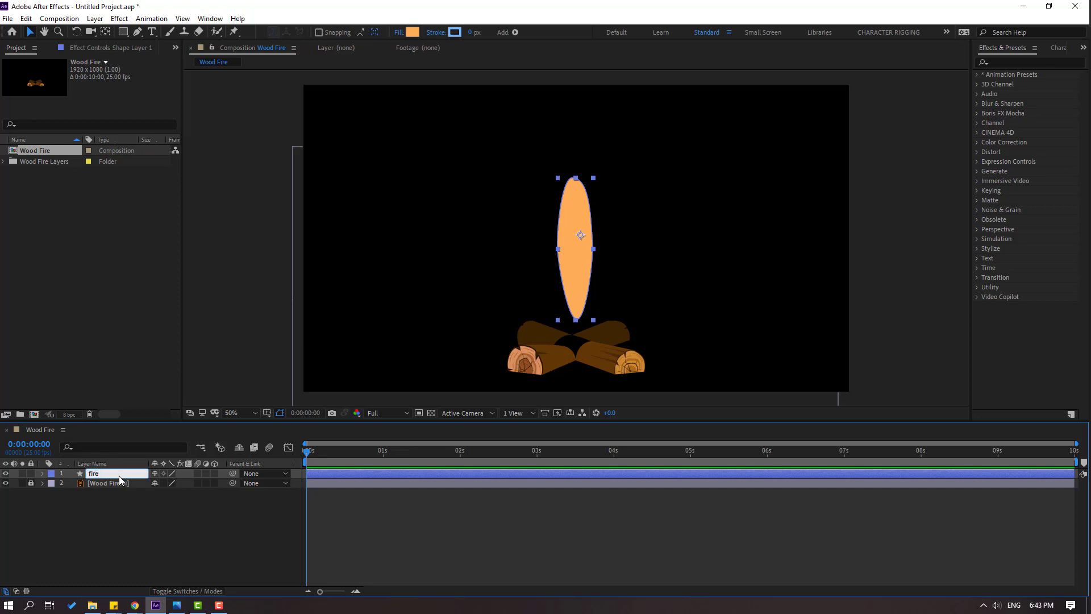
{"action": "left_click", "coordinate": [118, 476]}
{"action": "type", "text": "fire1"}
{"action": "key", "text": "Return"}
Change the fill colour of the fire1 shape to red F93D33.
{"action": "left_click", "coordinate": [412, 32]}
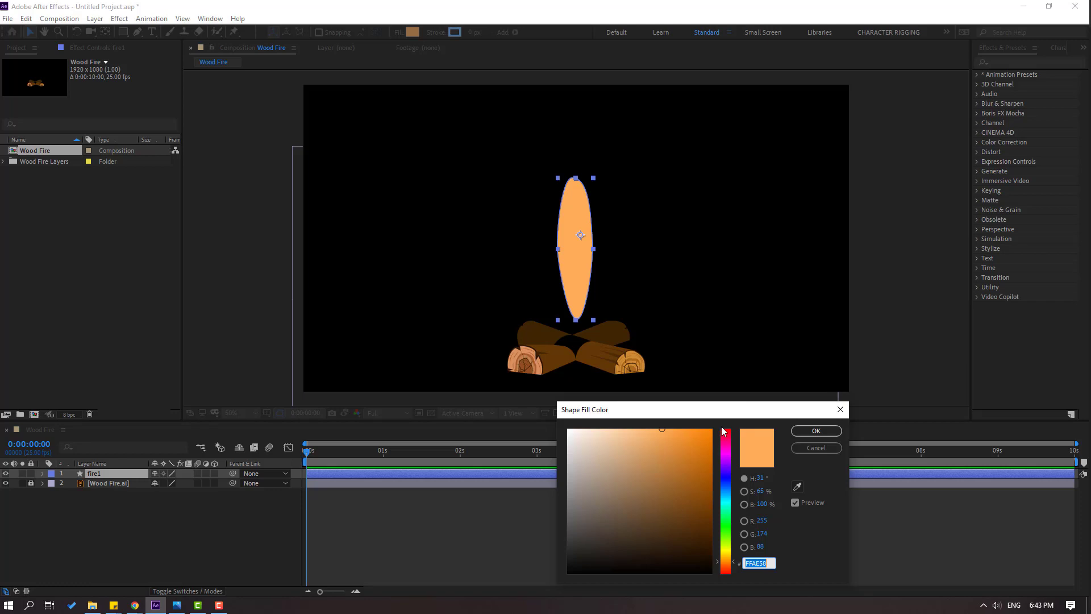
{"action": "left_click", "coordinate": [799, 489]}
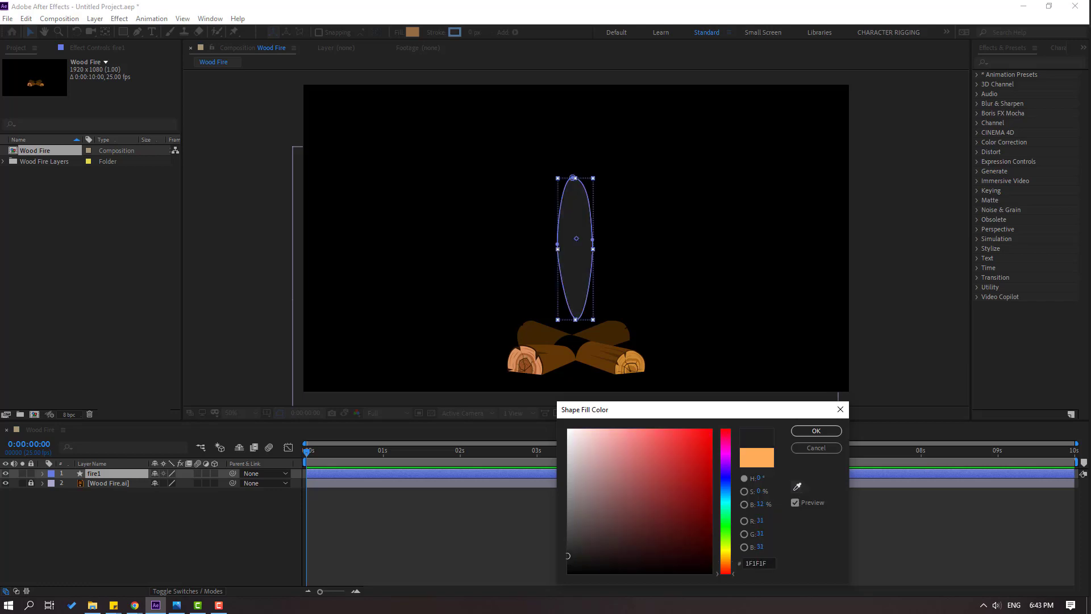
{"action": "left_click", "coordinate": [674, 433]}
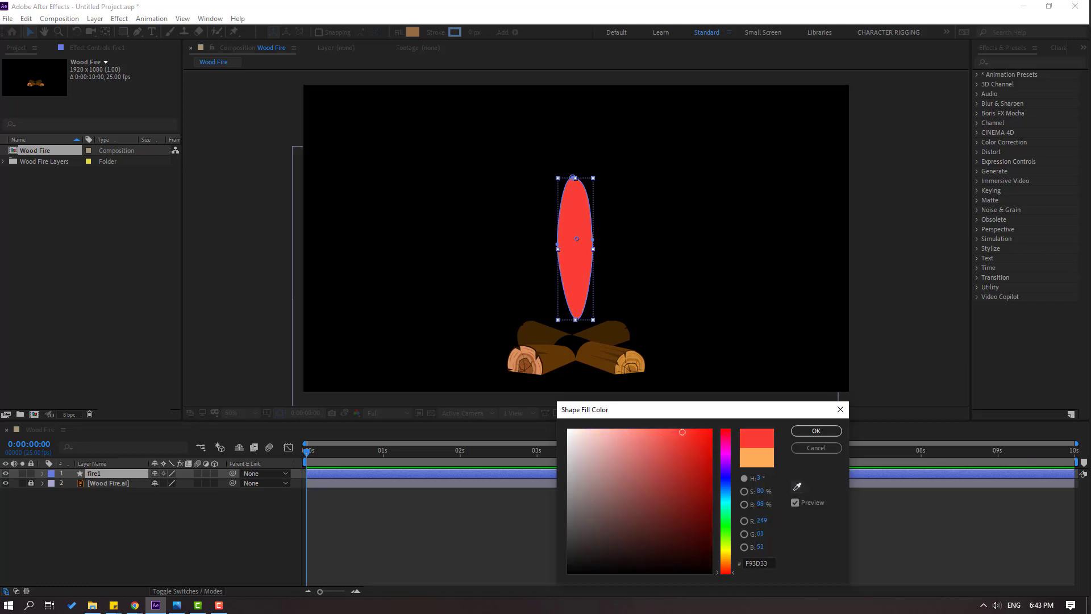
{"action": "left_click", "coordinate": [816, 431]}
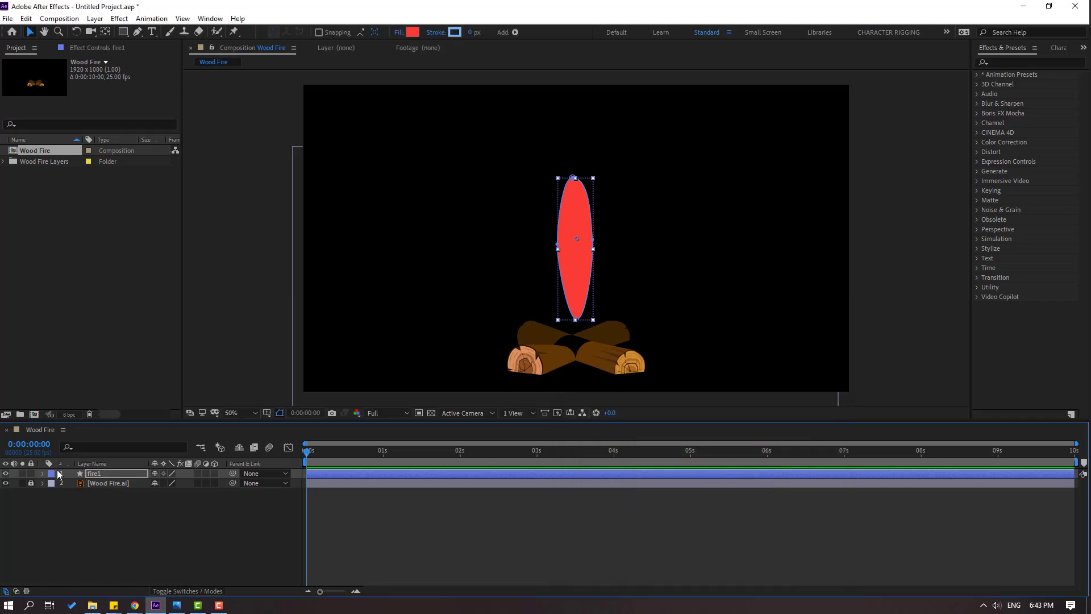
{"action": "left_click", "coordinate": [80, 524]}
Duplicate the fire1 layer and set the copy's fill colour to yellow F0E100.
{"action": "left_click", "coordinate": [94, 474]}
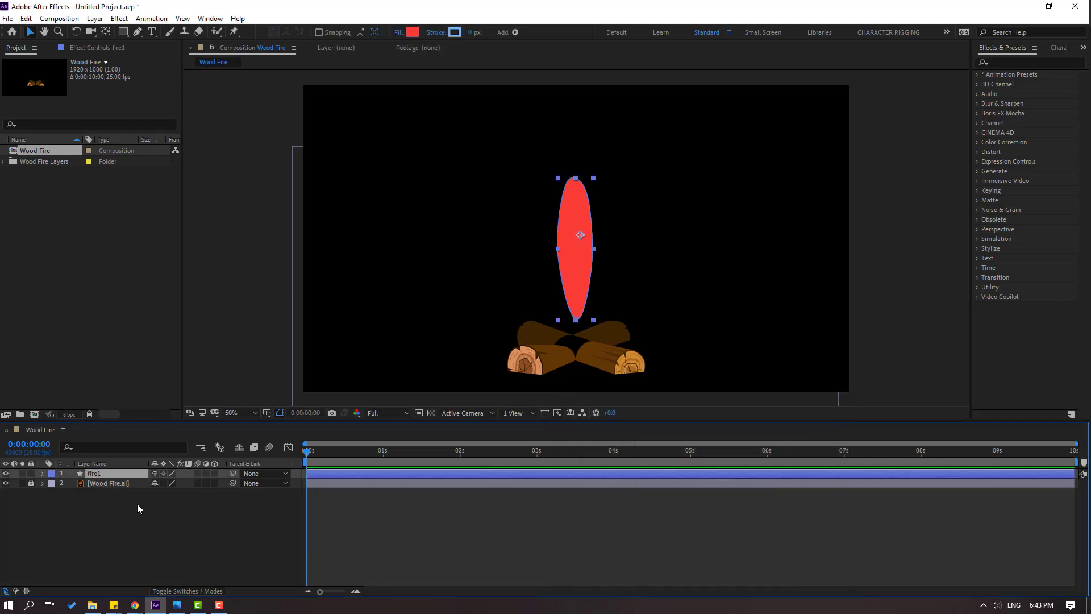
{"action": "key", "text": "ctrl+d"}
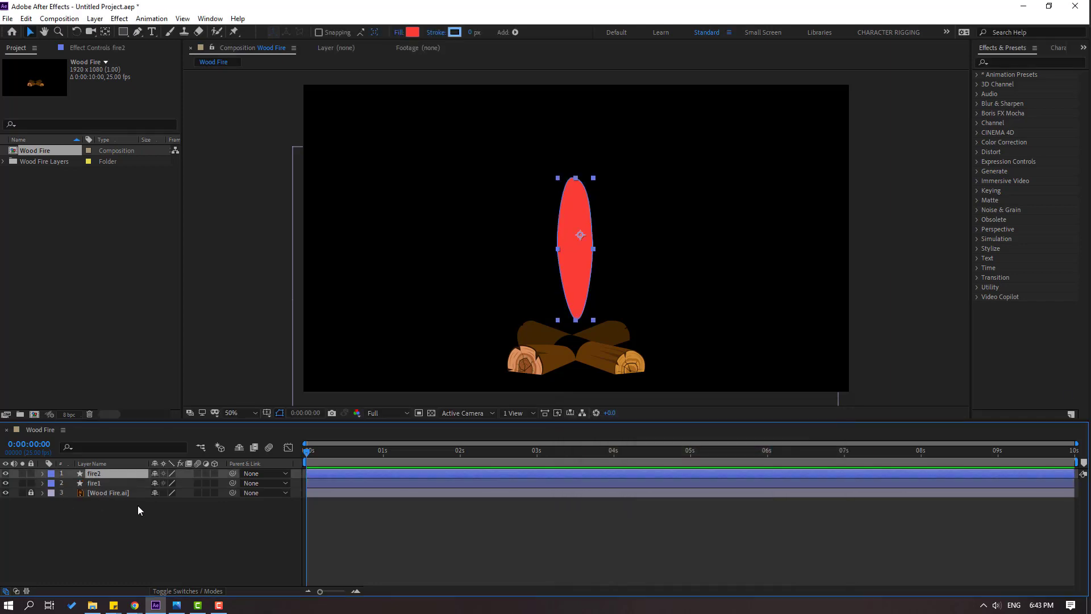
{"action": "left_click", "coordinate": [412, 32]}
{"action": "left_click", "coordinate": [797, 487]}
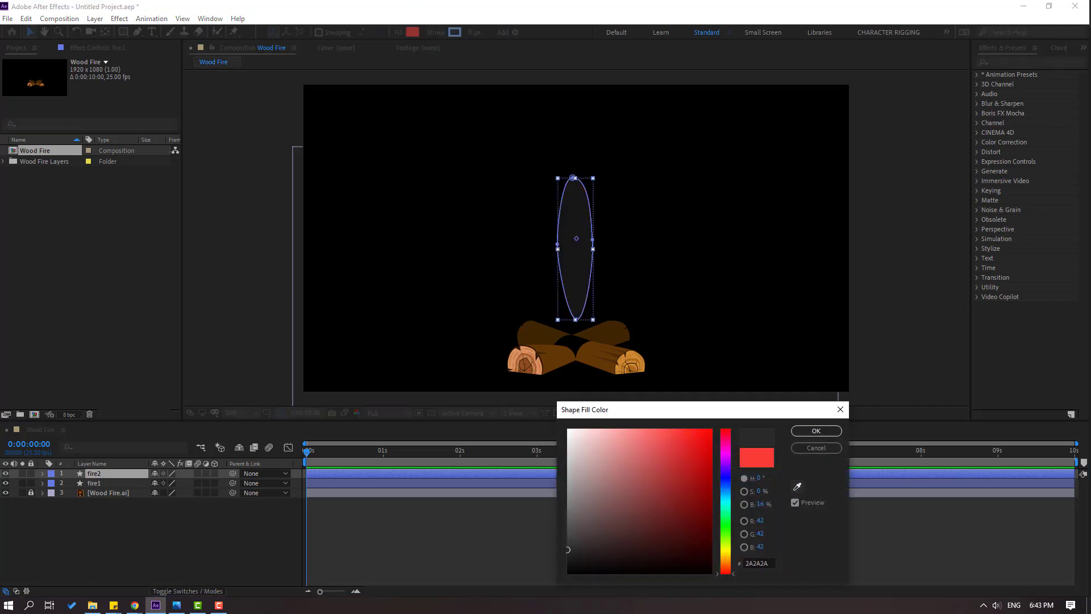
{"action": "left_click", "coordinate": [726, 551]}
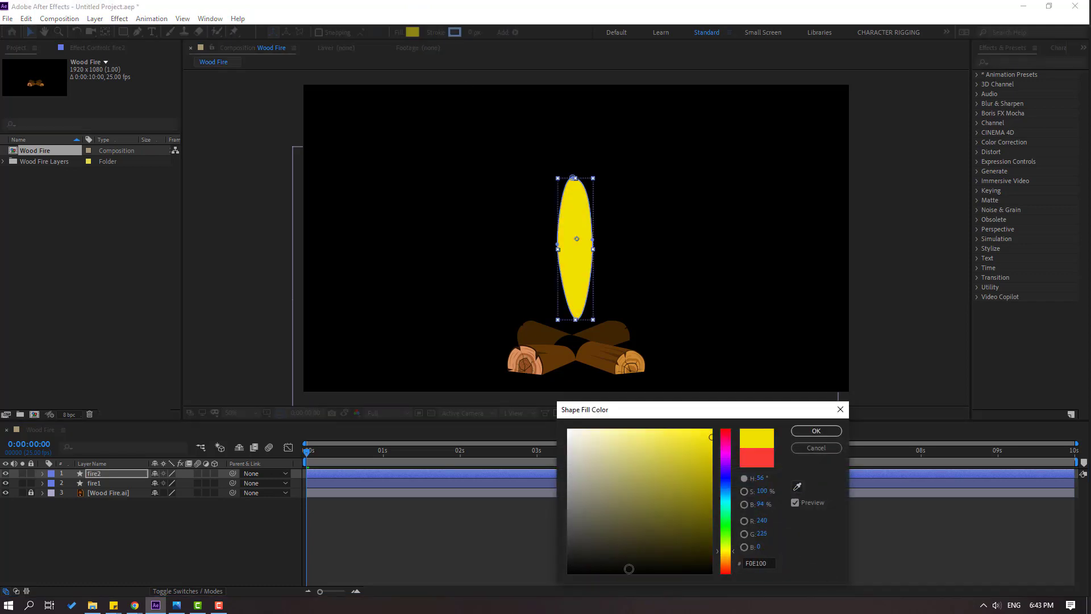
{"action": "left_click", "coordinate": [765, 563]}
{"action": "left_click", "coordinate": [817, 433]}
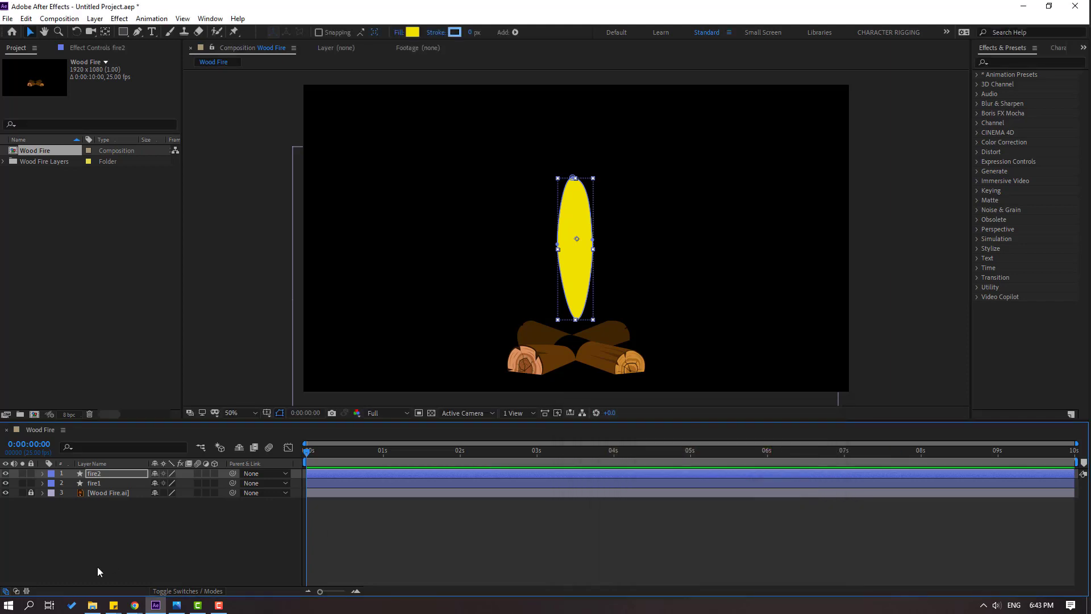
Scale the fire2 layer down to 81% and move it down to the base of the red flame.
{"action": "key", "text": "Return"}
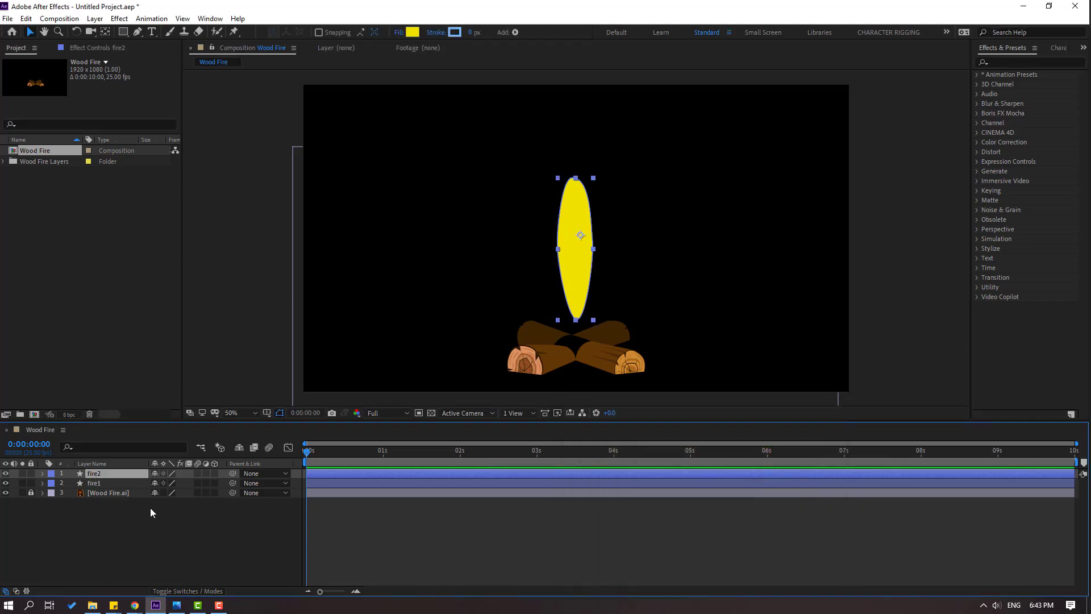
{"action": "key", "text": "s"}
{"action": "left_click_drag", "start_coordinate": [167, 483], "coordinate": [161, 483]}
{"action": "left_click_drag", "start_coordinate": [579, 278], "coordinate": [578, 290]}
{"action": "left_click", "coordinate": [229, 561]}
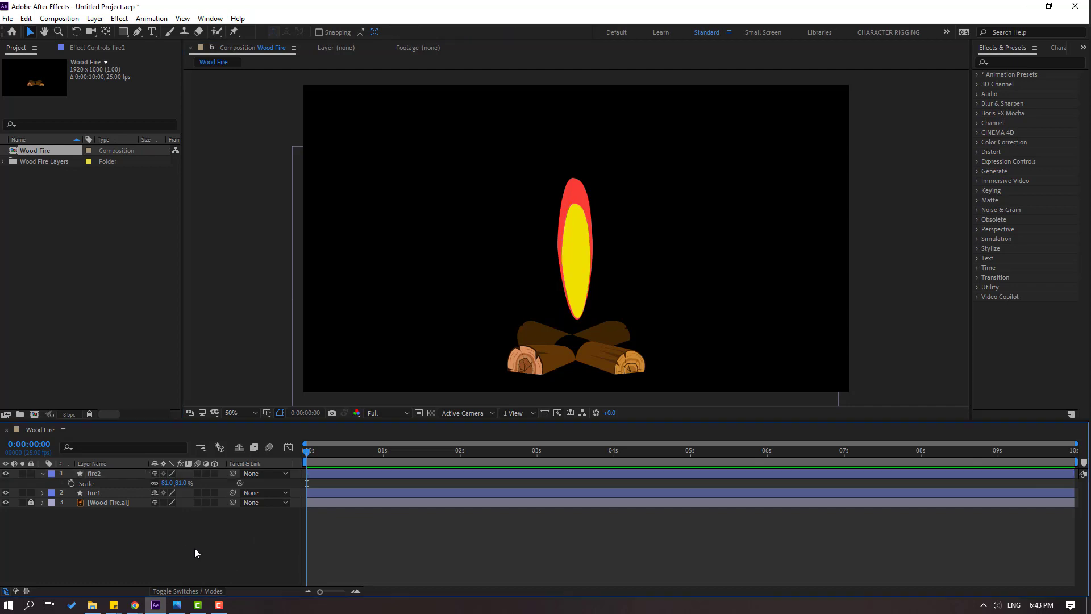
Set the fire2 layer's scale to 75% and move it down to align with the red flame's lower tip.
{"action": "left_click", "coordinate": [169, 483]}
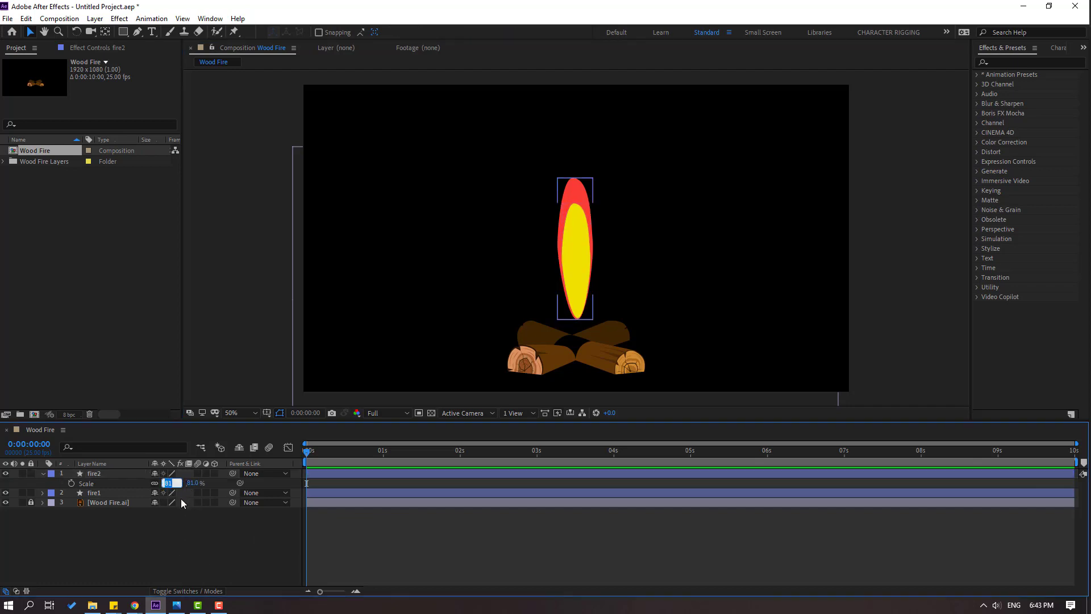
{"action": "type", "text": "75"}
{"action": "key", "text": "Return"}
{"action": "left_click", "coordinate": [578, 294]}
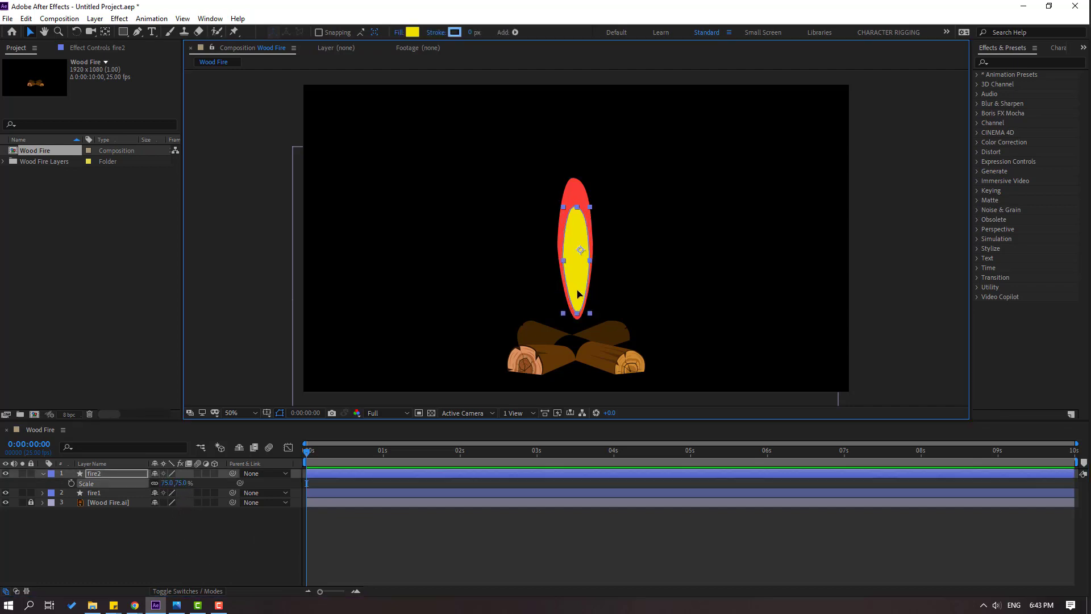
{"action": "left_click_drag", "start_coordinate": [577, 294], "coordinate": [578, 301]}
{"action": "left_click", "coordinate": [190, 530]}
{"action": "left_click", "coordinate": [44, 474]}
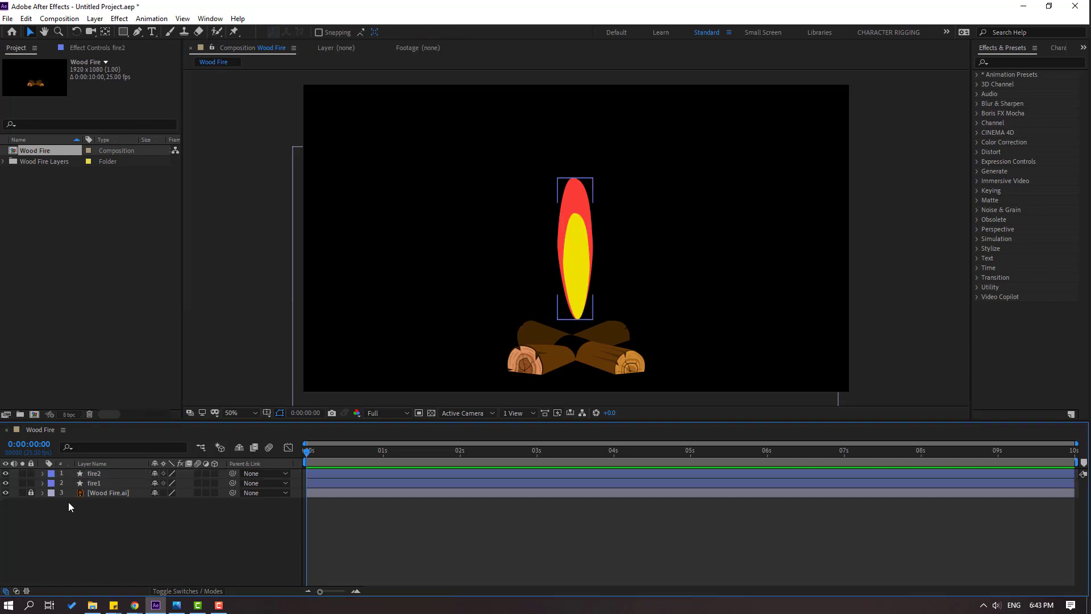
Search the effects for "wave" and apply Wave Warp to the fire1 layer.
{"action": "left_click", "coordinate": [1035, 63]}
{"action": "type", "text": "wave"}
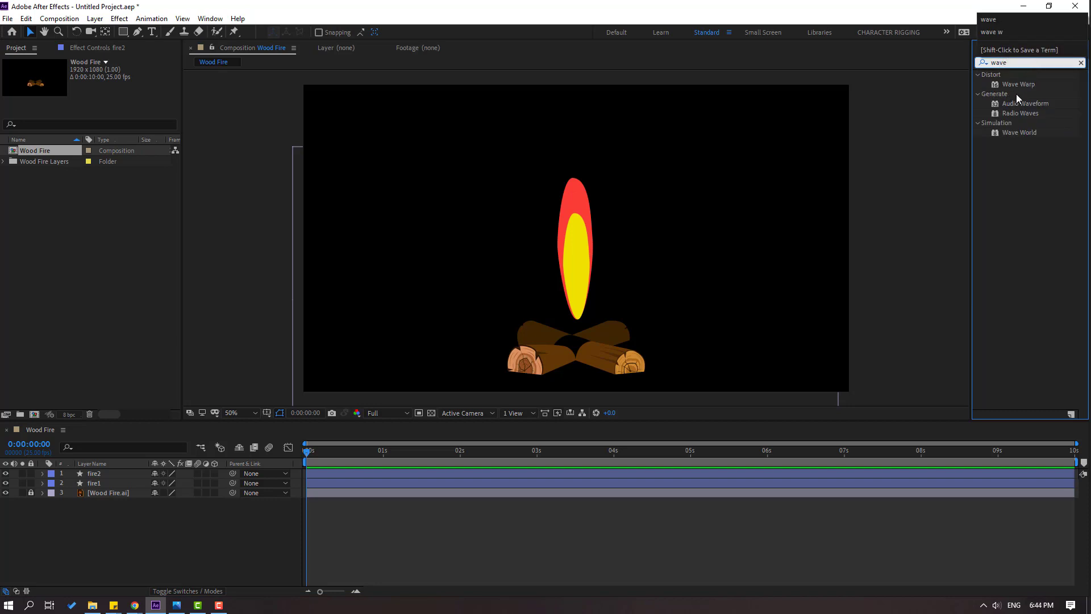
{"action": "left_click_drag", "start_coordinate": [1018, 84], "coordinate": [98, 488]}
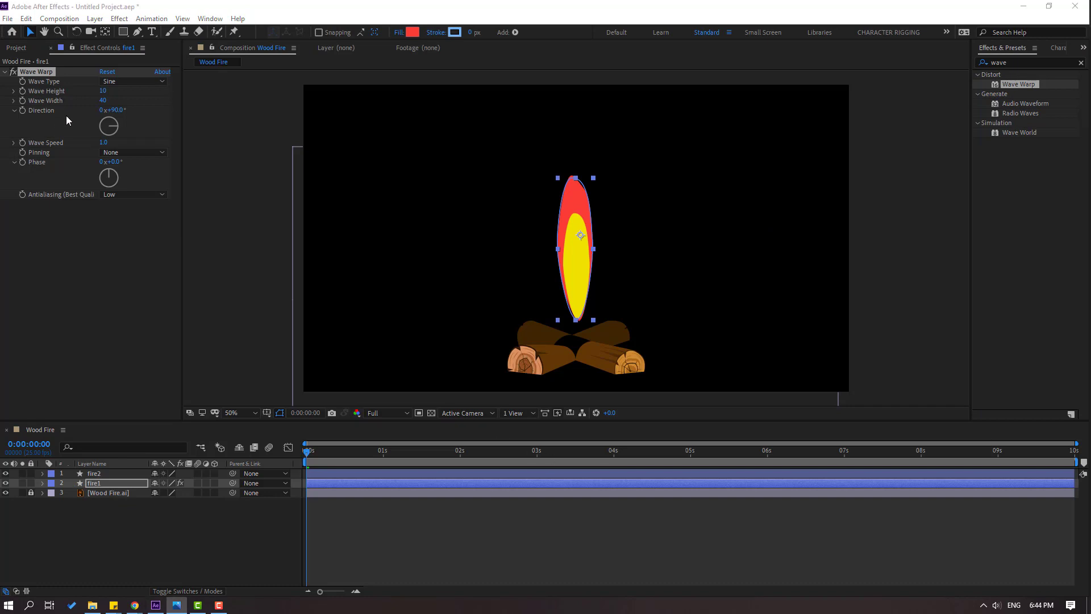
Set the Wave Warp on fire1 to a wave height of 8 and a wave width of 110.
{"action": "left_click", "coordinate": [104, 91]}
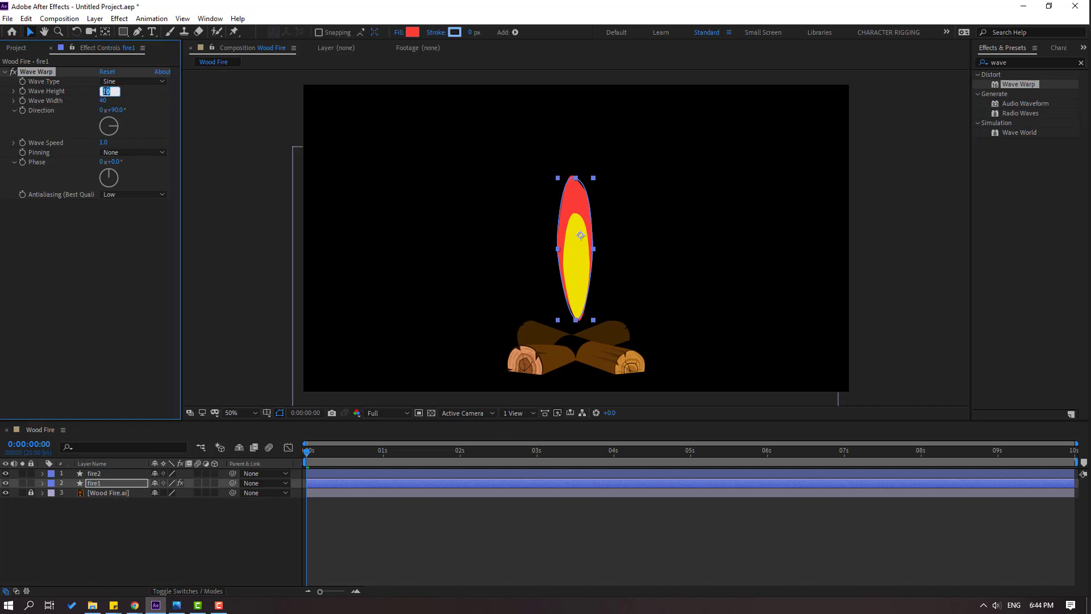
{"action": "type", "text": "8"}
{"action": "key", "text": "Return"}
{"action": "left_click_drag", "start_coordinate": [102, 102], "coordinate": [136, 99]}
{"action": "left_click", "coordinate": [113, 101]}
{"action": "type", "text": "110"}
{"action": "key", "text": "Return"}
Solo the fire1 layer and set its Wave Warp direction to -6°.
{"action": "left_click_drag", "start_coordinate": [307, 451], "coordinate": [347, 455]}
{"action": "left_click", "coordinate": [22, 483]}
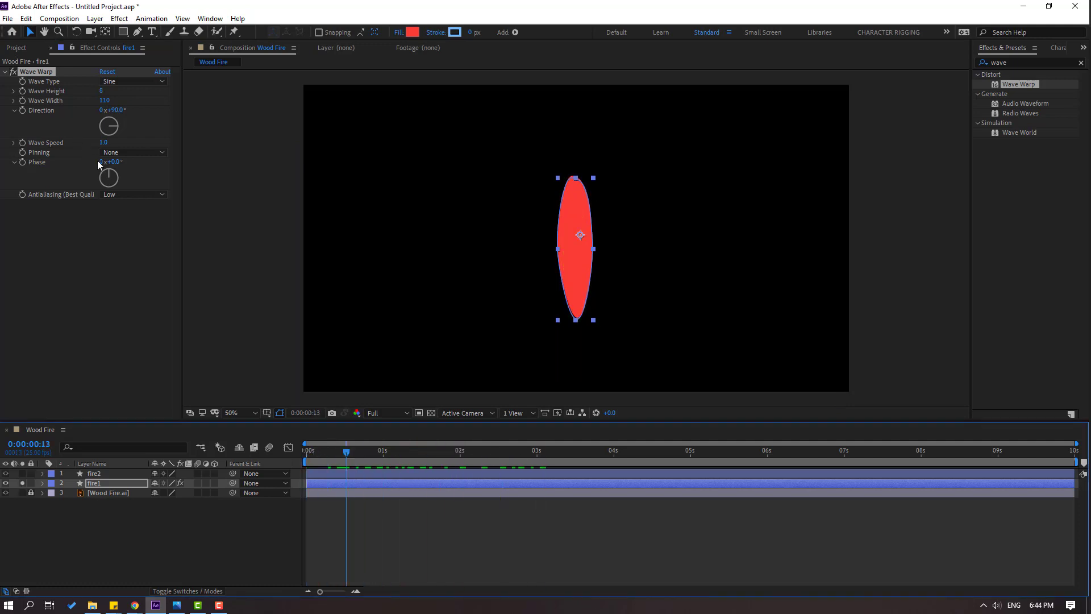
{"action": "left_click", "coordinate": [118, 110]}
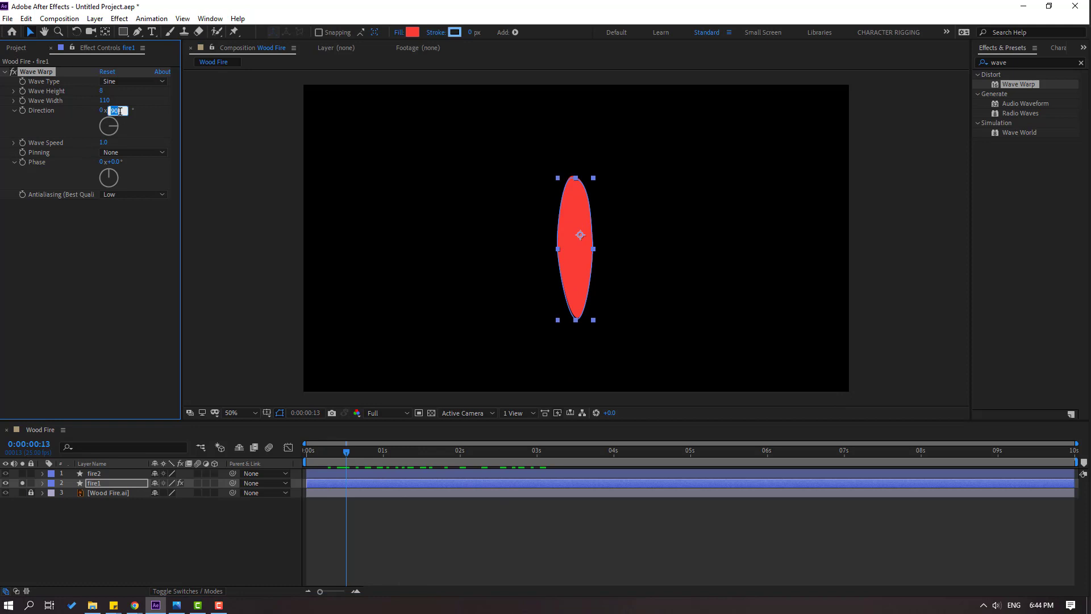
{"action": "type", "text": "-6"}
{"action": "key", "text": "Return"}
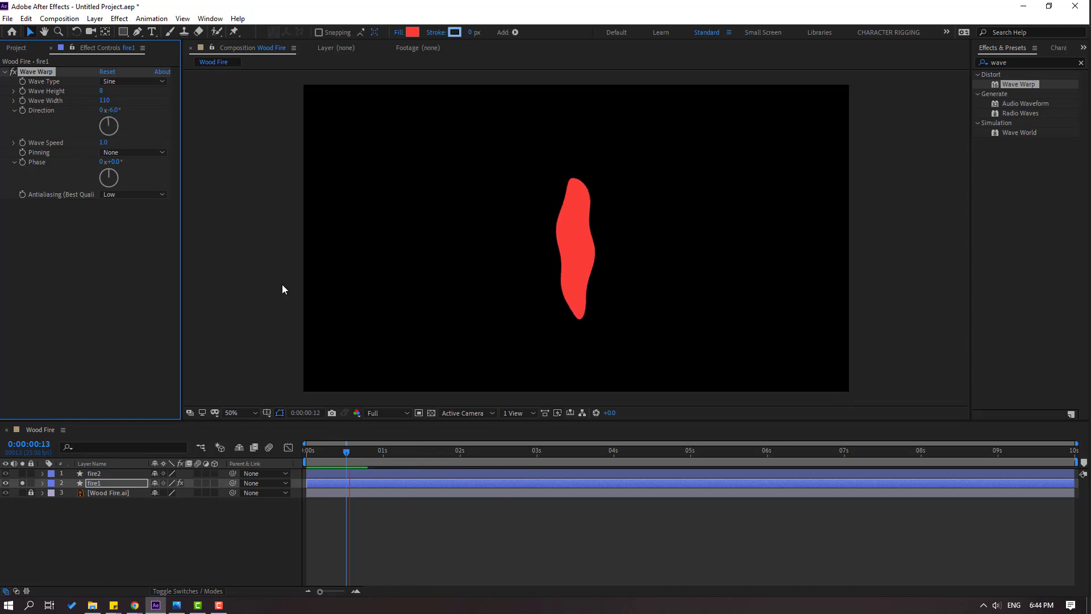
Set fire1's Wave Warp direction to -5° and preview the animation.
{"action": "left_click", "coordinate": [365, 451]}
{"action": "left_click", "coordinate": [115, 110]}
{"action": "type", "text": "-5"}
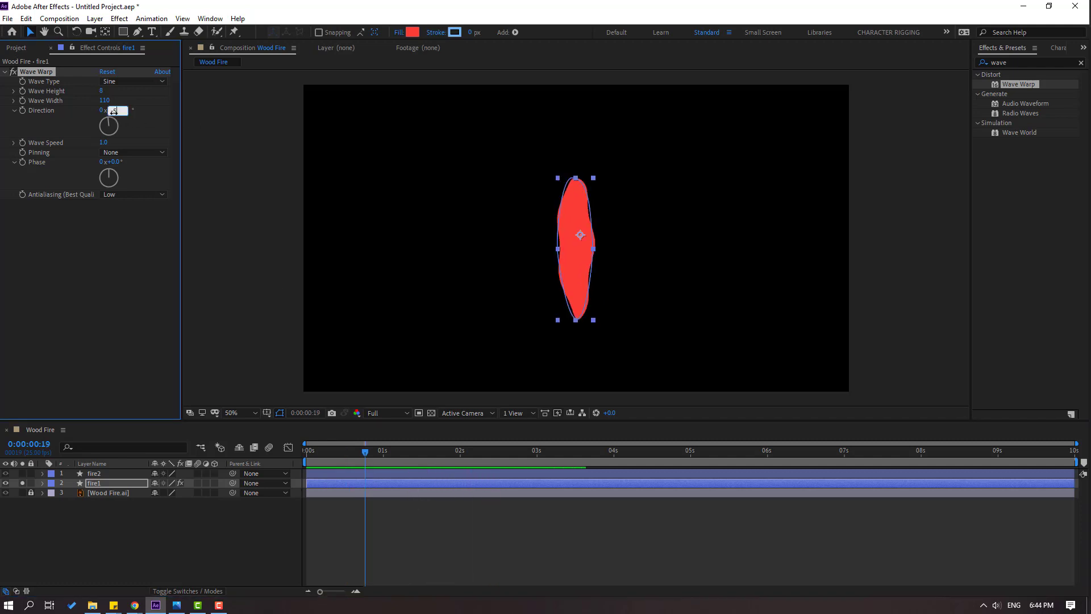
{"action": "key", "text": "Return"}
{"action": "key", "text": "space"}
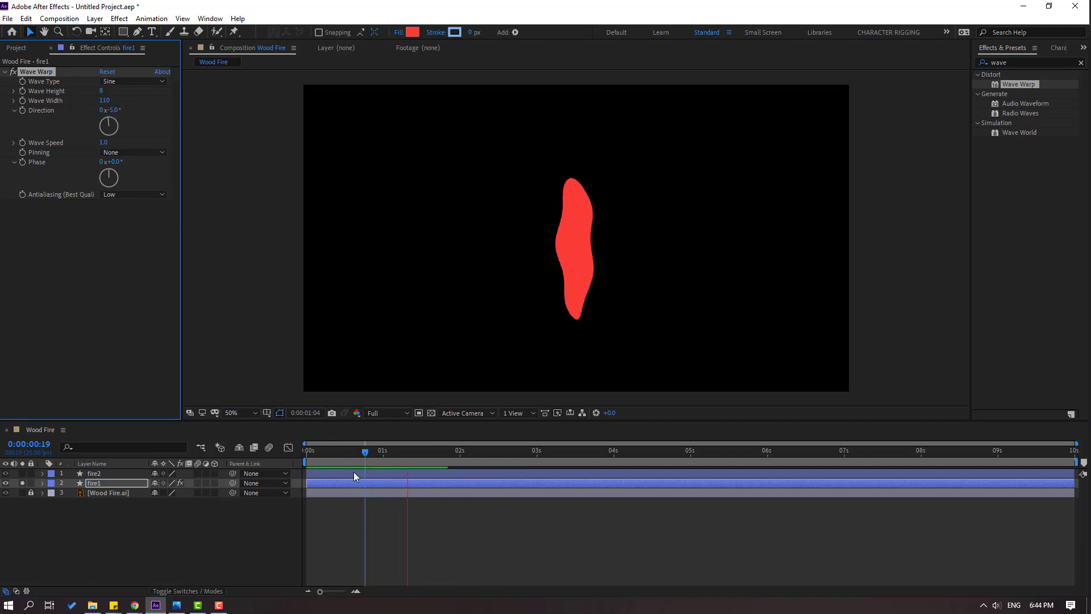
{"action": "left_click_drag", "start_coordinate": [370, 453], "coordinate": [381, 453]}
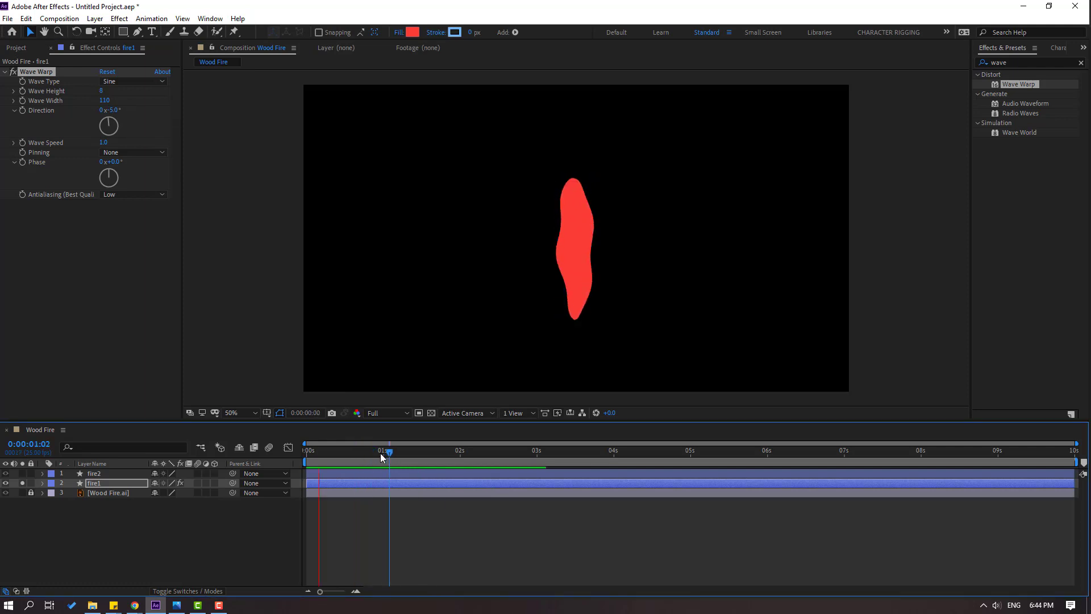
Set fire1's wave speed to 1.5, preview the motion, and turn off the layer's solo.
{"action": "left_click", "coordinate": [104, 142]}
{"action": "type", "text": "1.5"}
{"action": "key", "text": "Return"}
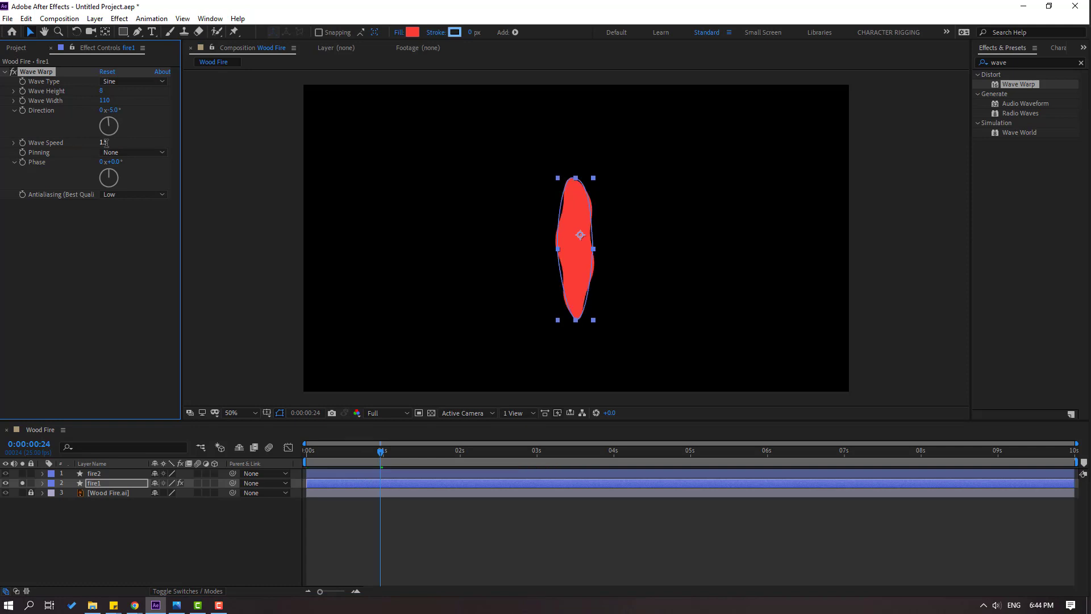
{"action": "key", "text": "space"}
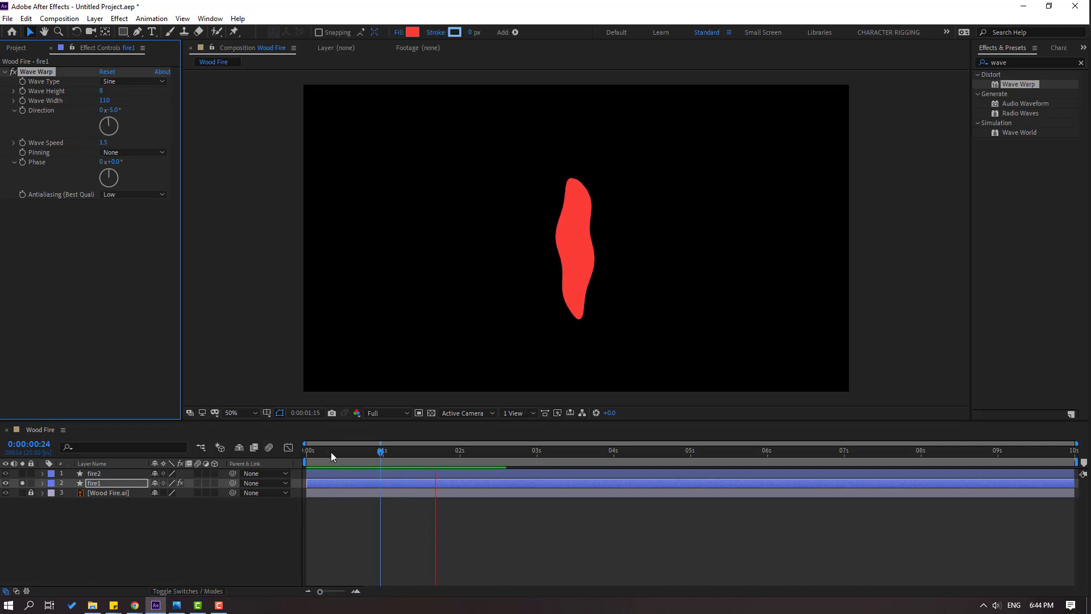
{"action": "left_click", "coordinate": [331, 452]}
{"action": "left_click", "coordinate": [21, 484]}
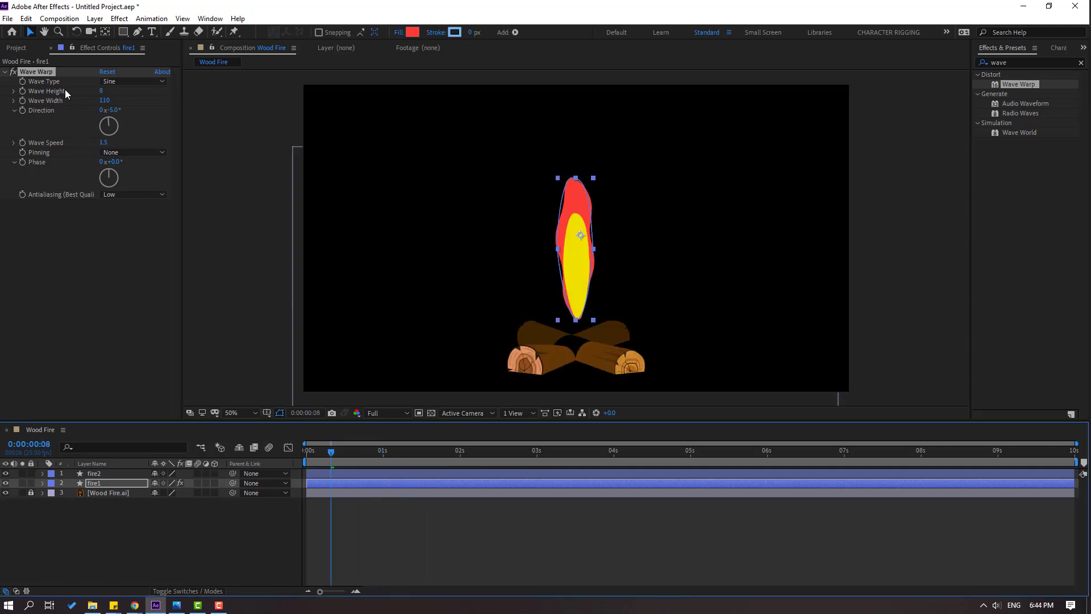
Copy the Wave Warp effect from fire1 to the fire2 layer and preview both flames.
{"action": "left_click", "coordinate": [43, 70]}
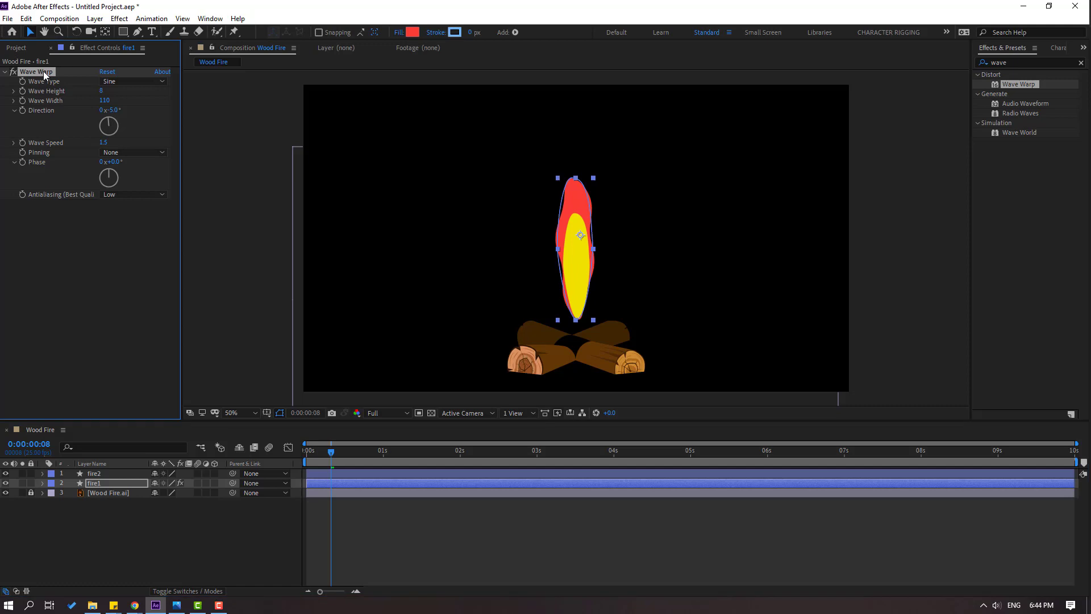
{"action": "left_click", "coordinate": [94, 474]}
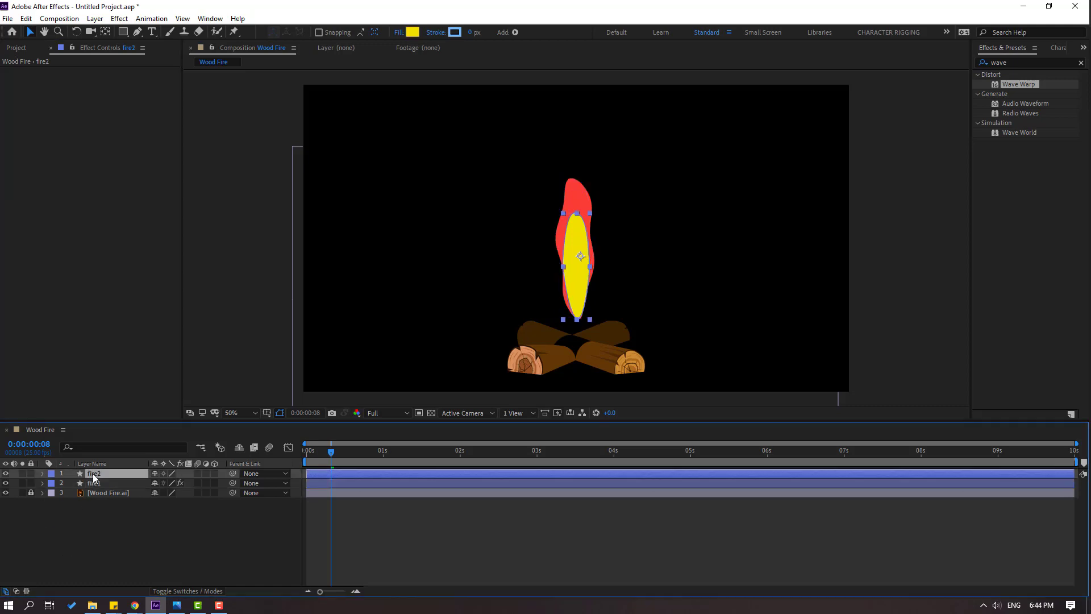
{"action": "key", "text": "ctrl+v"}
{"action": "key", "text": "space"}
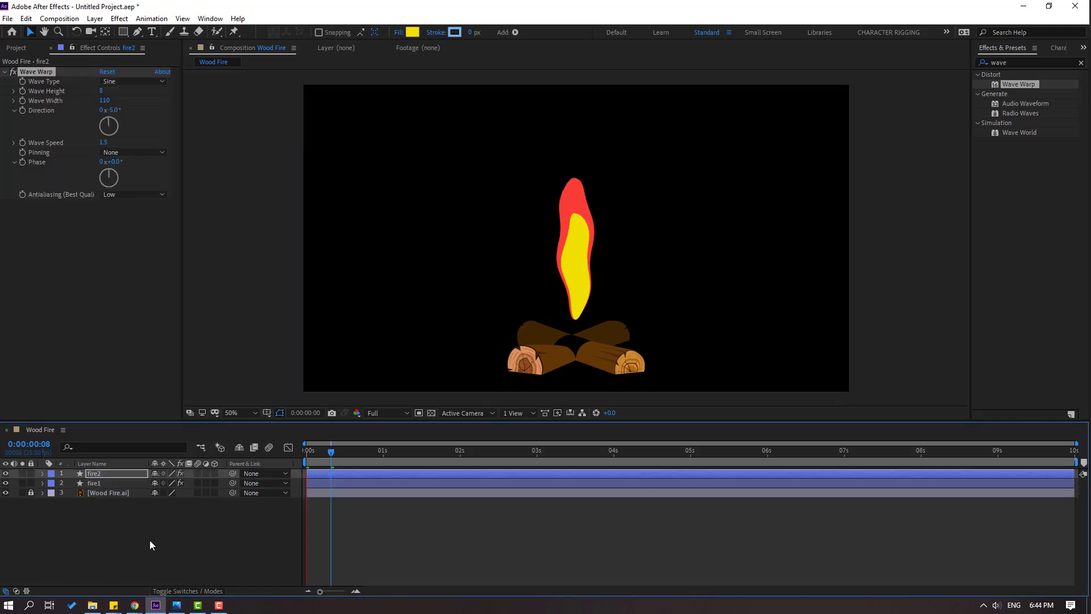
Set the Wave Warp direction of the fire2 layer to 6° and preview the animation.
{"action": "left_click", "coordinate": [341, 451]}
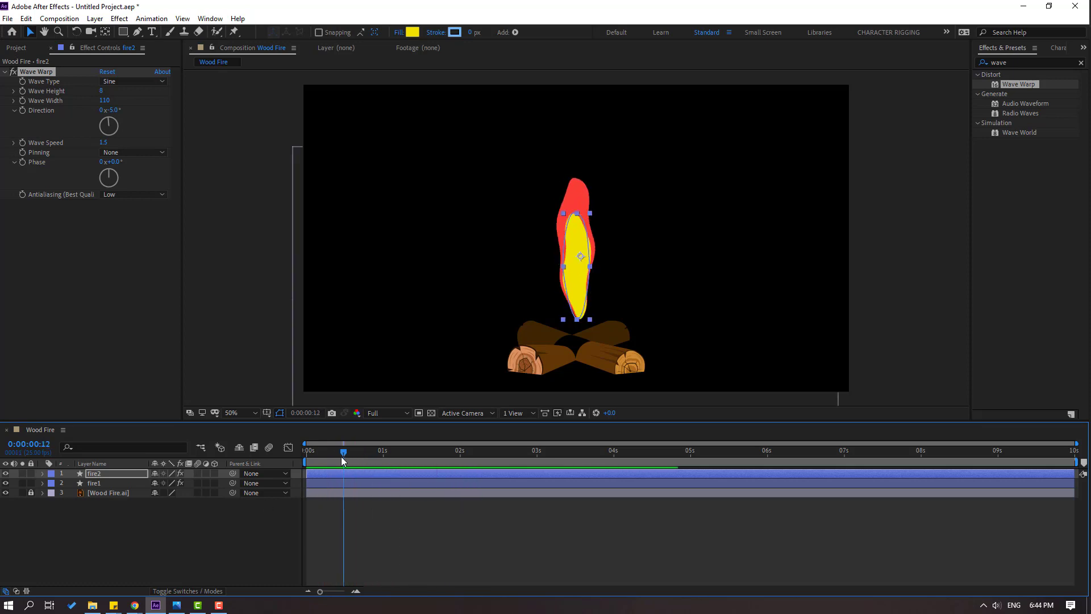
{"action": "left_click", "coordinate": [91, 475]}
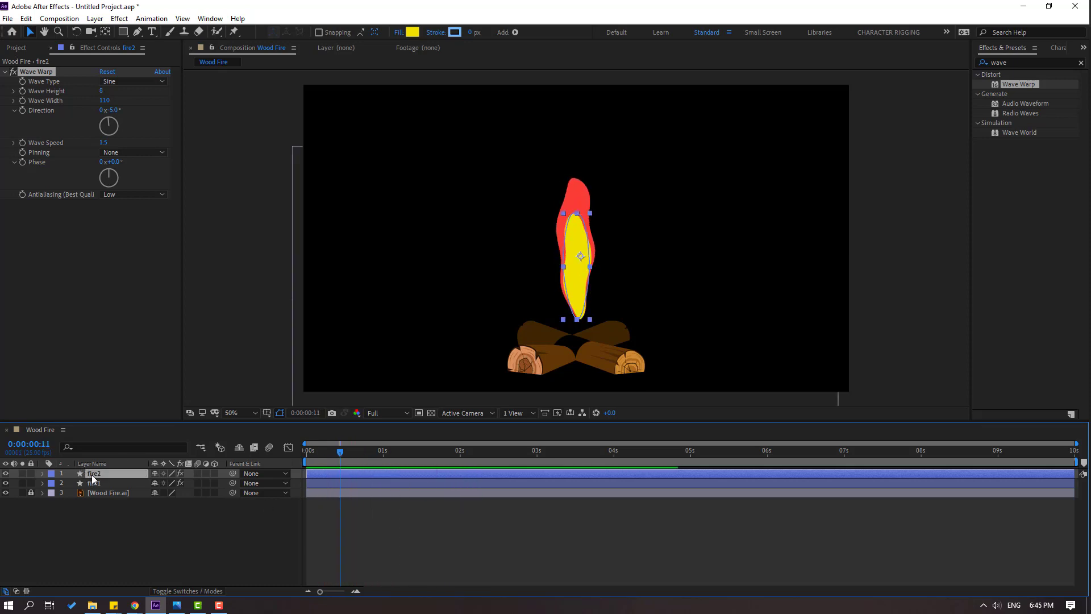
{"action": "left_click", "coordinate": [119, 110]}
{"action": "type", "text": "6"}
{"action": "key", "text": "Return"}
{"action": "key", "text": "space"}
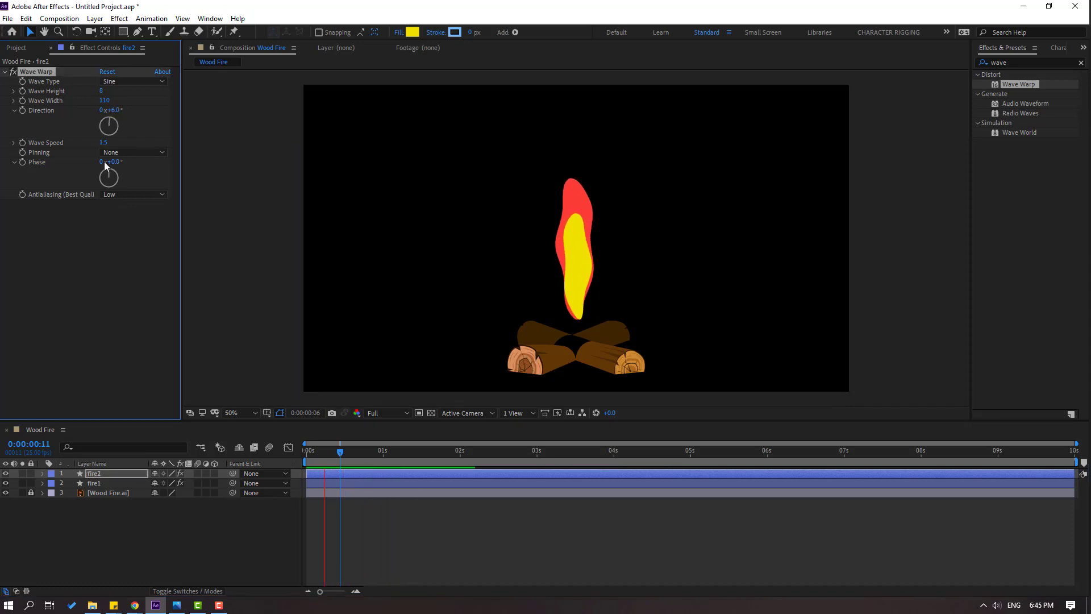
Set fire2's wave speed to 1 and preview the motion.
{"action": "left_click", "coordinate": [103, 142]}
{"action": "type", "text": "1"}
{"action": "key", "text": "Return"}
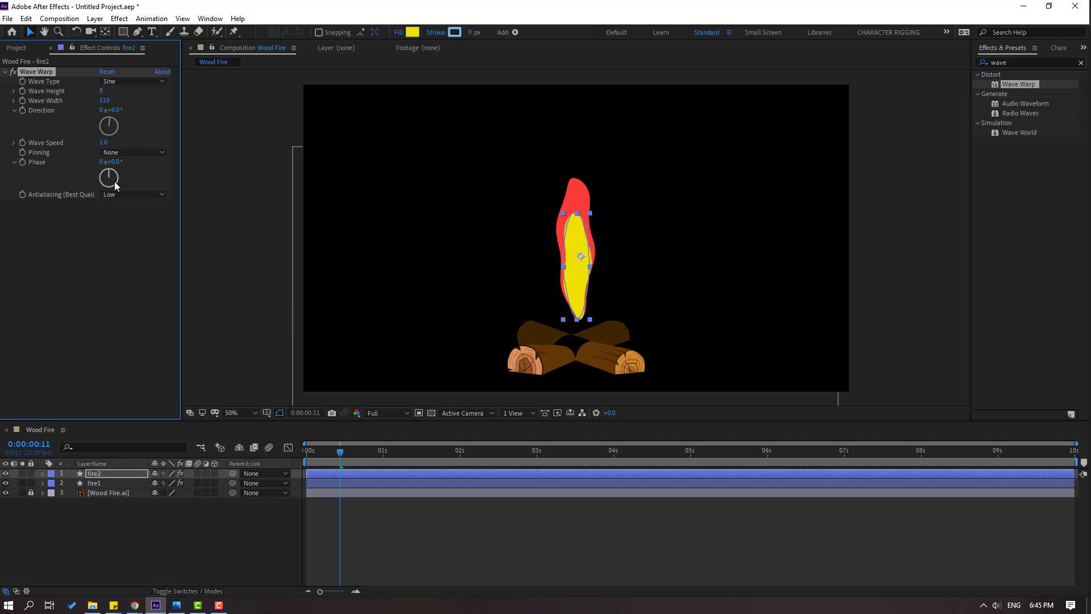
{"action": "key", "text": "space"}
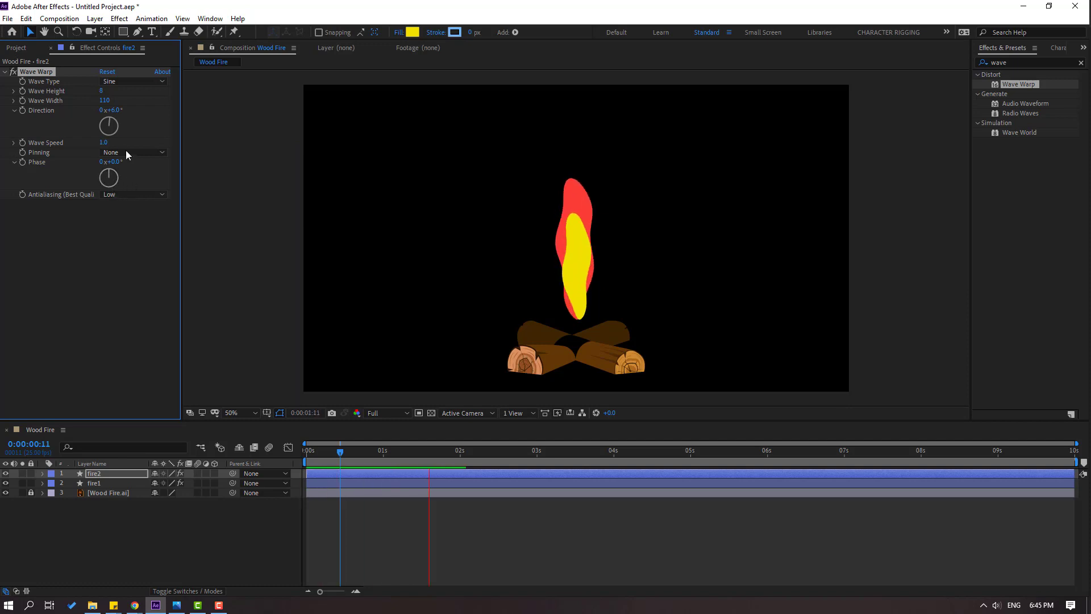
Set fire2's wave width to 100 and wave height to 5, and preview the flames.
{"action": "left_click", "coordinate": [108, 101]}
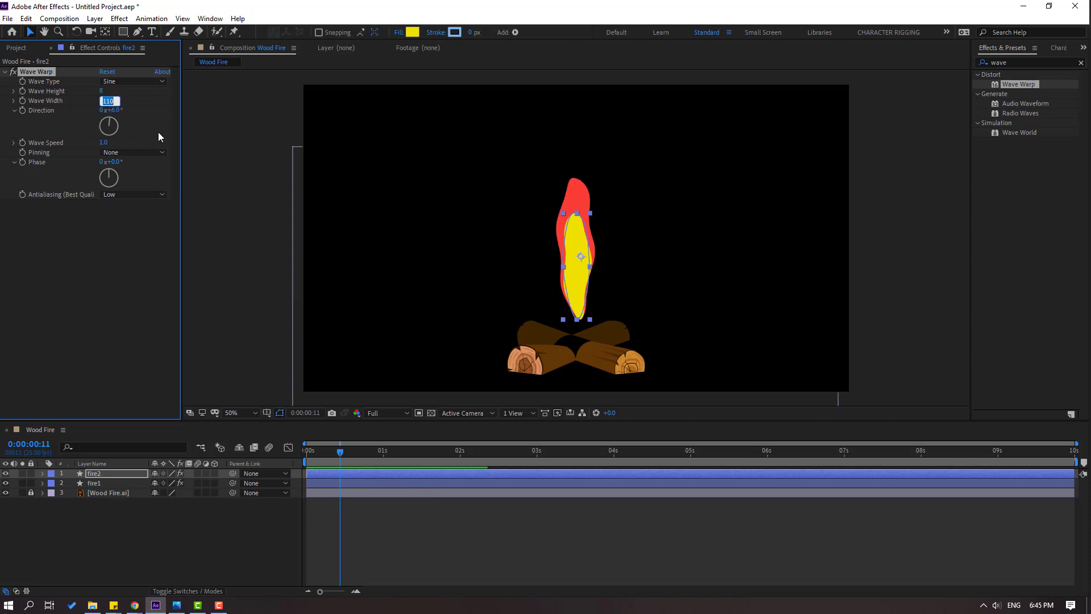
{"action": "type", "text": "110"}
{"action": "key", "text": "Return"}
{"action": "left_click", "coordinate": [100, 92]}
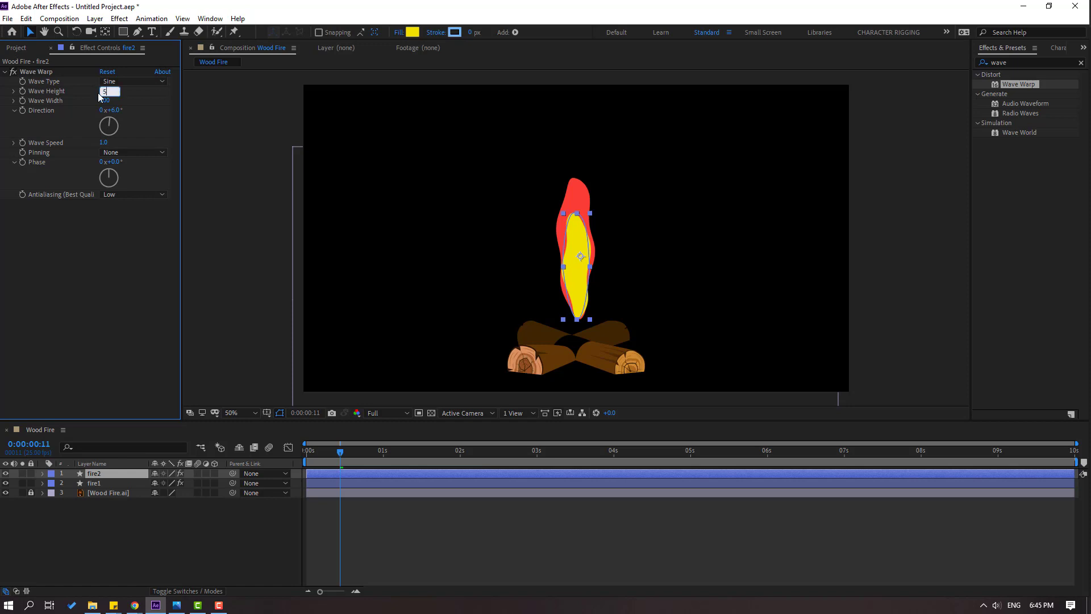
{"action": "type", "text": "5"}
{"action": "key", "text": "Return"}
{"action": "key", "text": "space"}
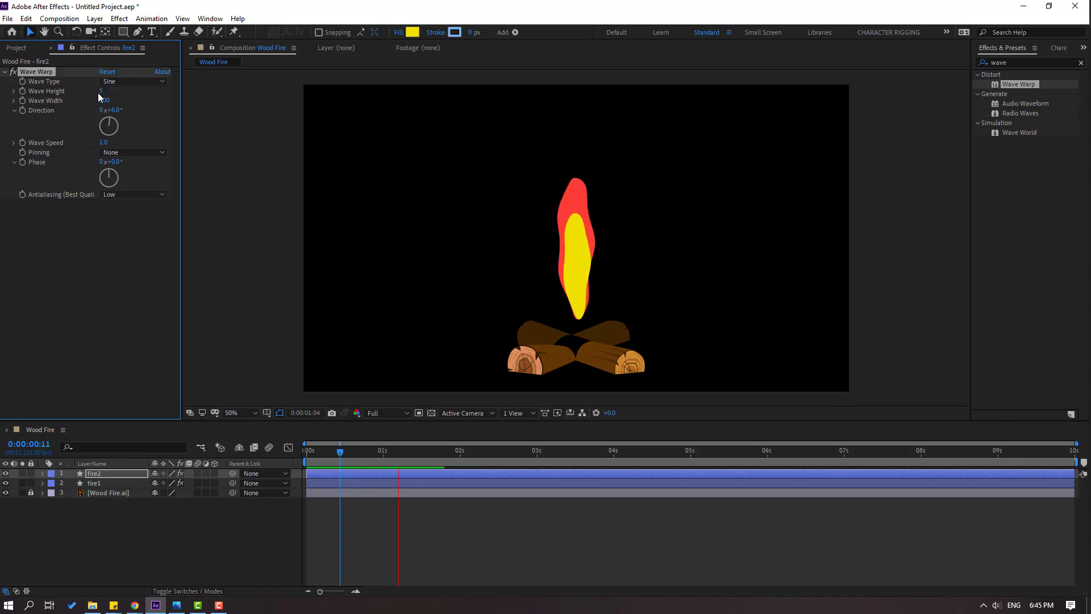
Set fire2's wave height to 12, preview the animation, and deselect the layer.
{"action": "left_click", "coordinate": [101, 92]}
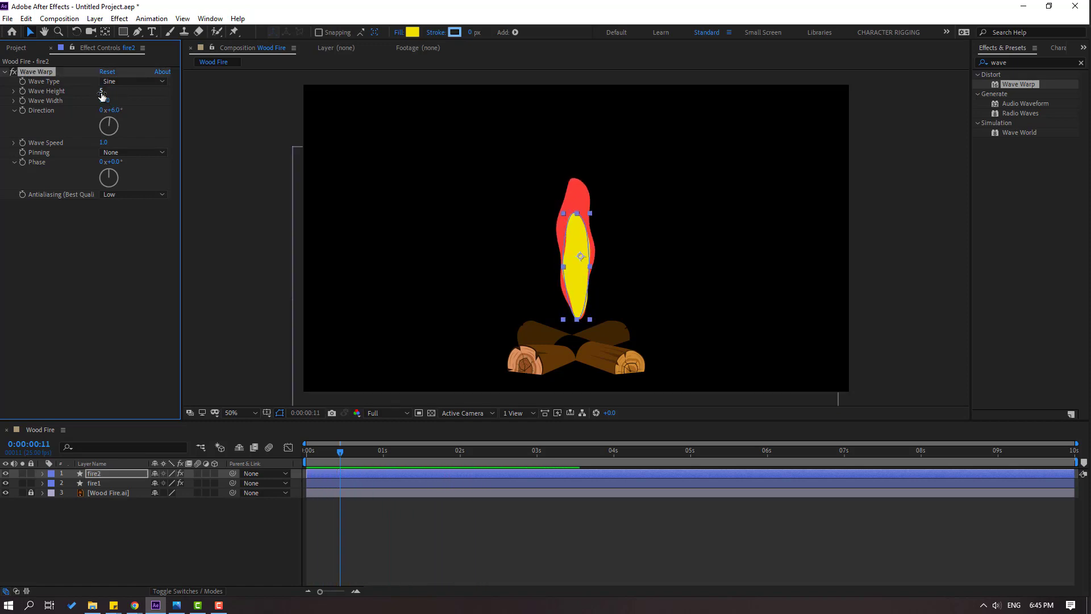
{"action": "left_click", "coordinate": [101, 91]}
{"action": "type", "text": "12"}
{"action": "key", "text": "Return"}
{"action": "key", "text": "space"}
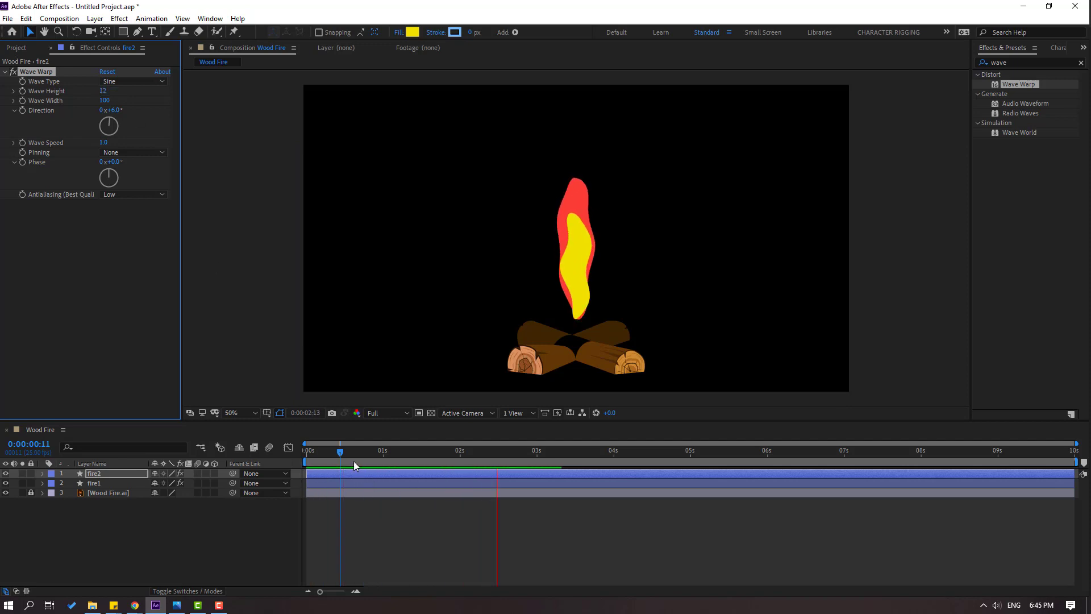
{"action": "left_click", "coordinate": [169, 534]}
{"action": "left_click", "coordinate": [169, 529]}
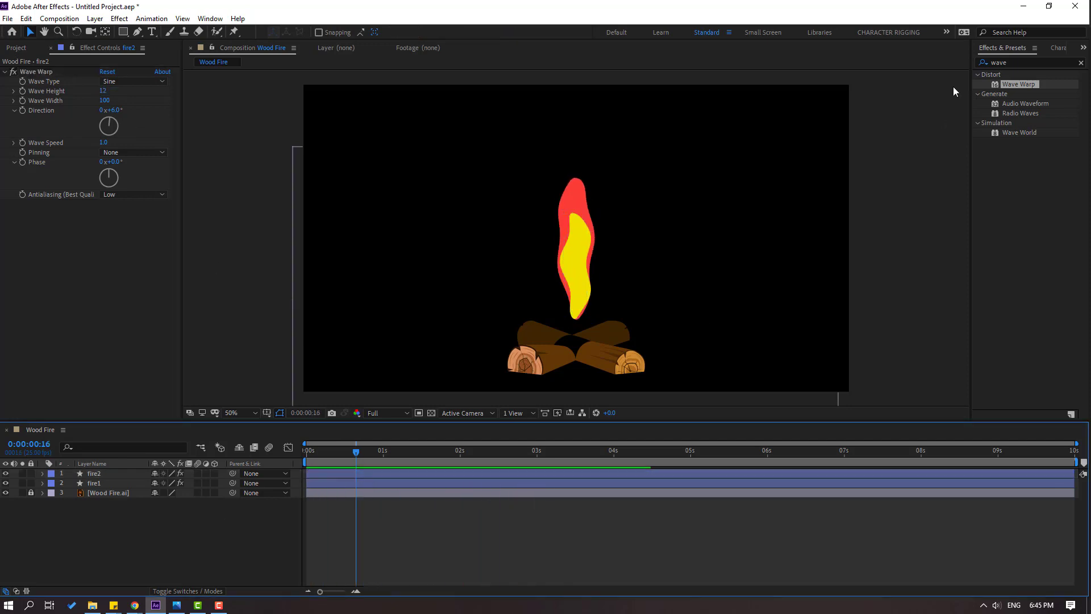
Search the effects for "turb" and apply Turbulent Displace to the fire1 layer.
{"action": "left_click", "coordinate": [1014, 61]}
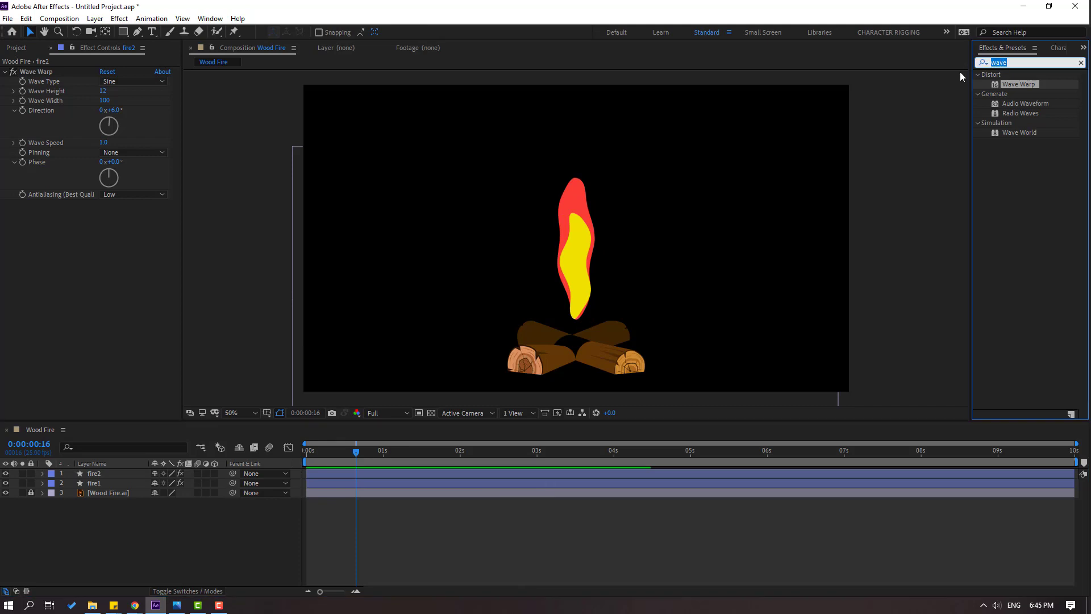
{"action": "type", "text": "turbo"}
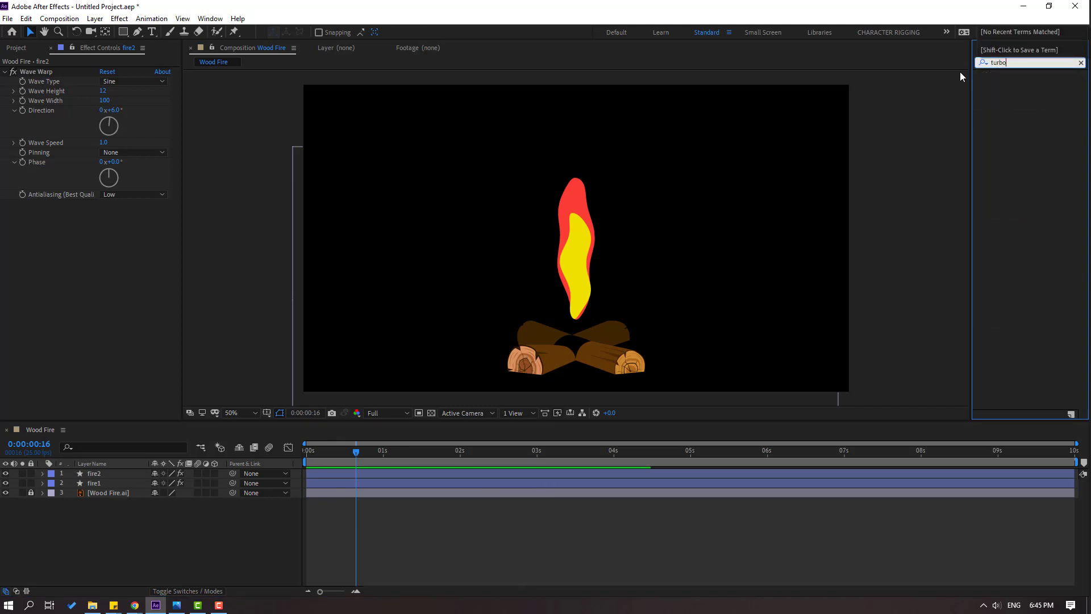
{"action": "key", "text": "BackSpace"}
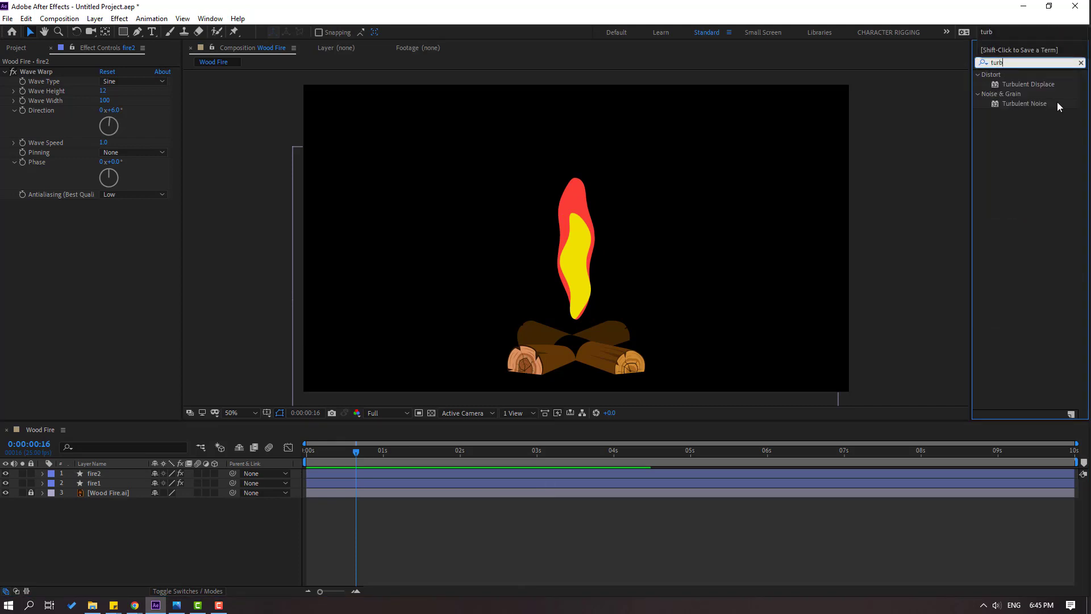
{"action": "left_click", "coordinate": [1033, 84]}
{"action": "left_click_drag", "start_coordinate": [1025, 86], "coordinate": [91, 486]}
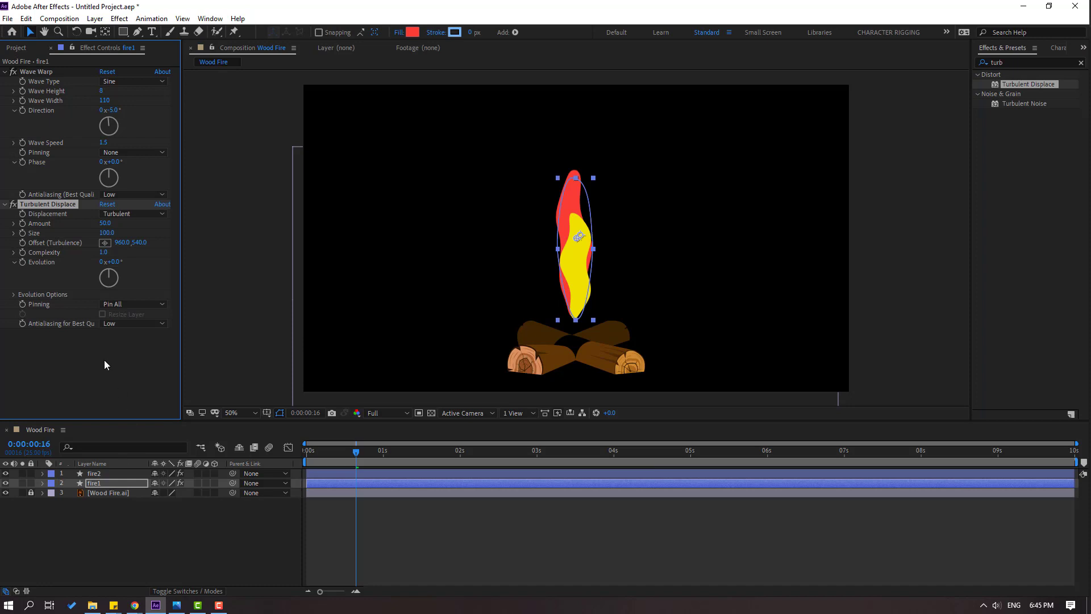
Set fire1's Turbulent Displace amount to 250 and preview the distortion.
{"action": "left_click", "coordinate": [105, 224]}
{"action": "type", "text": "250"}
{"action": "key", "text": "Return"}
{"action": "key", "text": "space"}
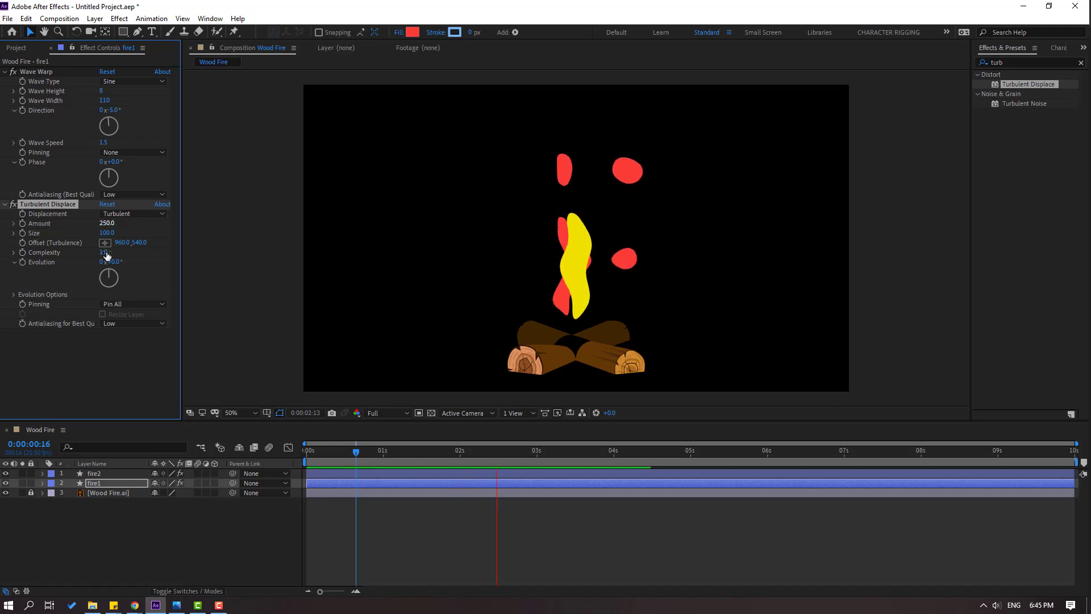
Set fire1's Turbulent Displace size to 25 and preview the animation.
{"action": "left_click_drag", "start_coordinate": [108, 233], "coordinate": [71, 242]}
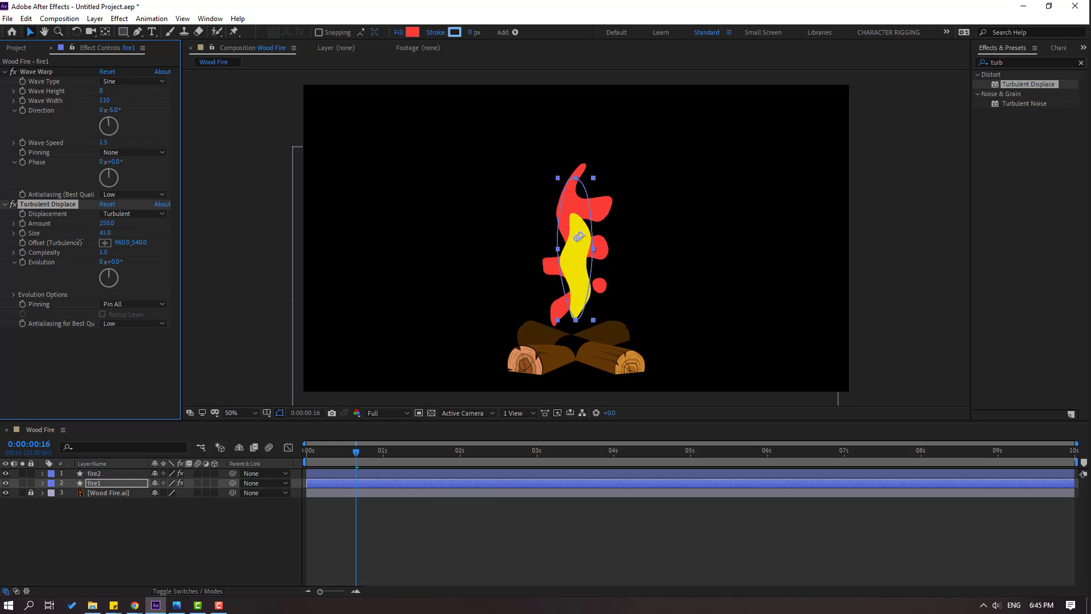
{"action": "left_click", "coordinate": [105, 233]}
{"action": "type", "text": "17"}
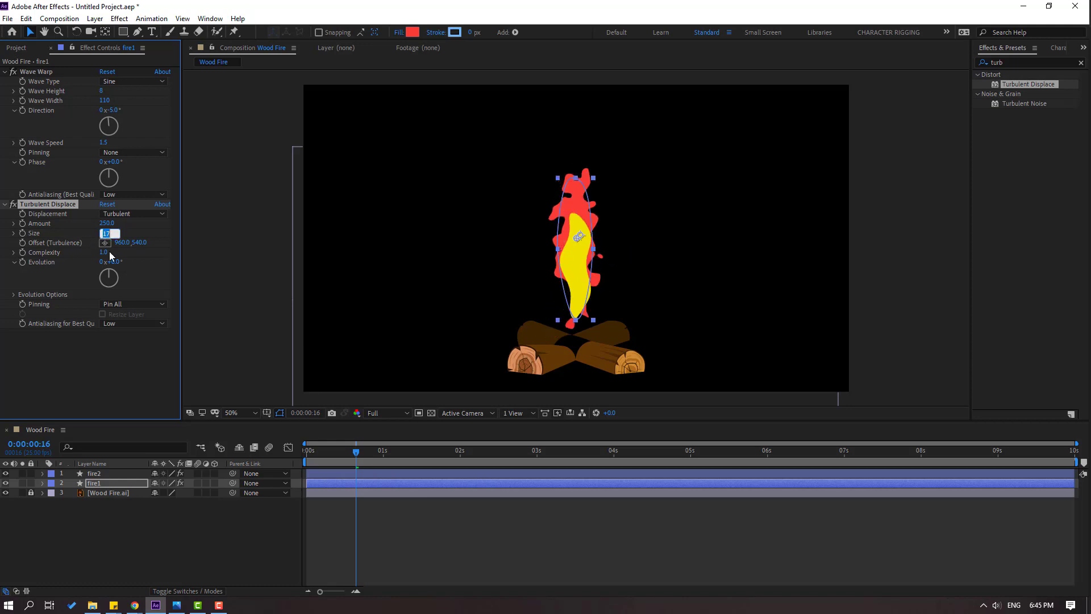
{"action": "key", "text": "Return"}
{"action": "key", "text": "space"}
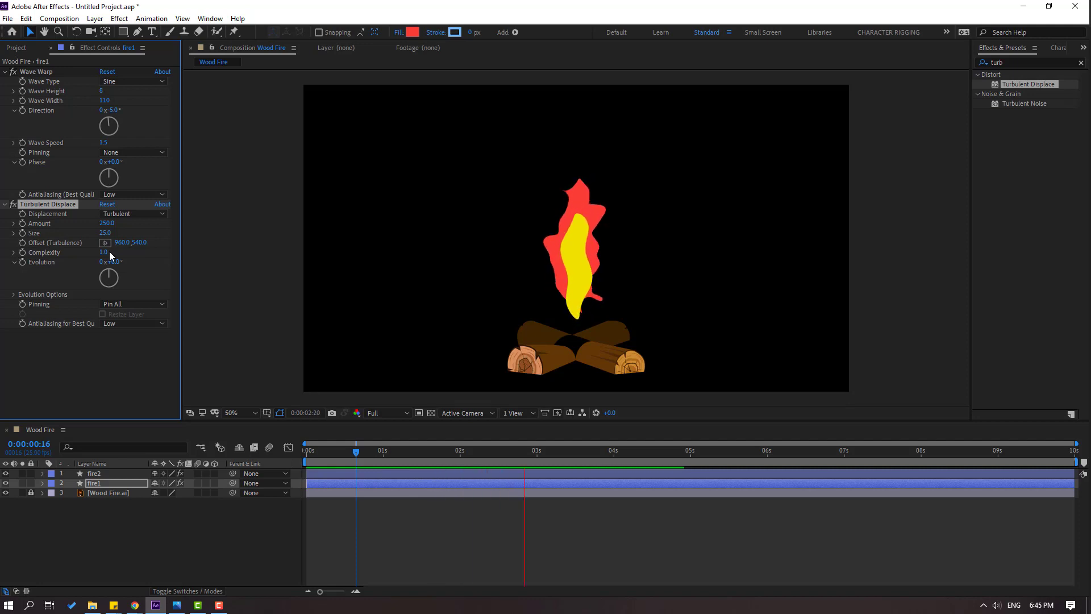
{"action": "key", "text": "space"}
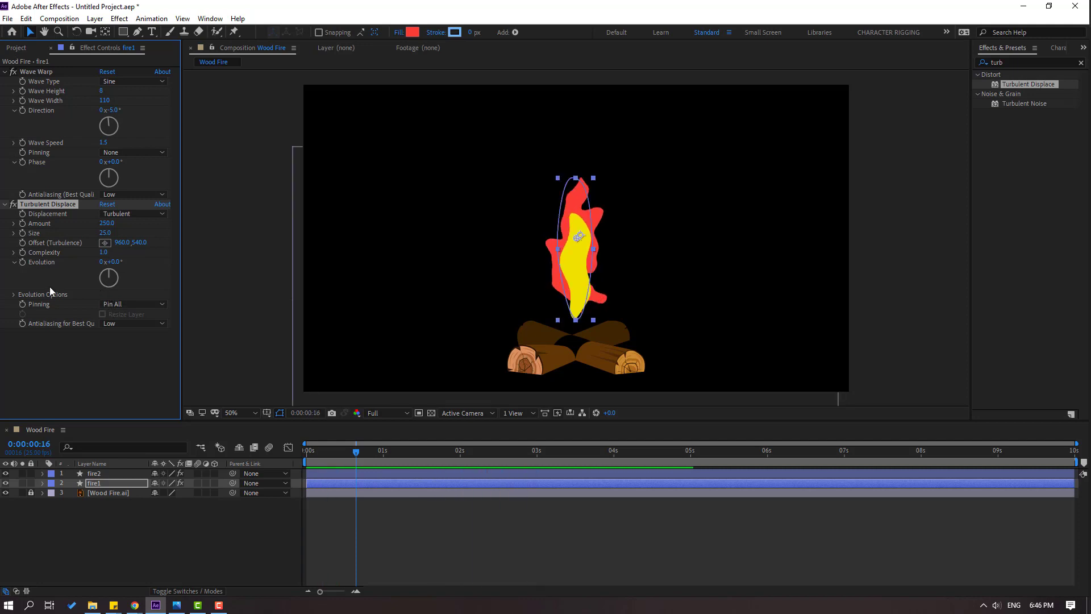
Set fire1's Turbulent Displace complexity to 2 and preview the result.
{"action": "left_click", "coordinate": [104, 252]}
{"action": "type", "text": "2"}
{"action": "key", "text": "Return"}
{"action": "key", "text": "space"}
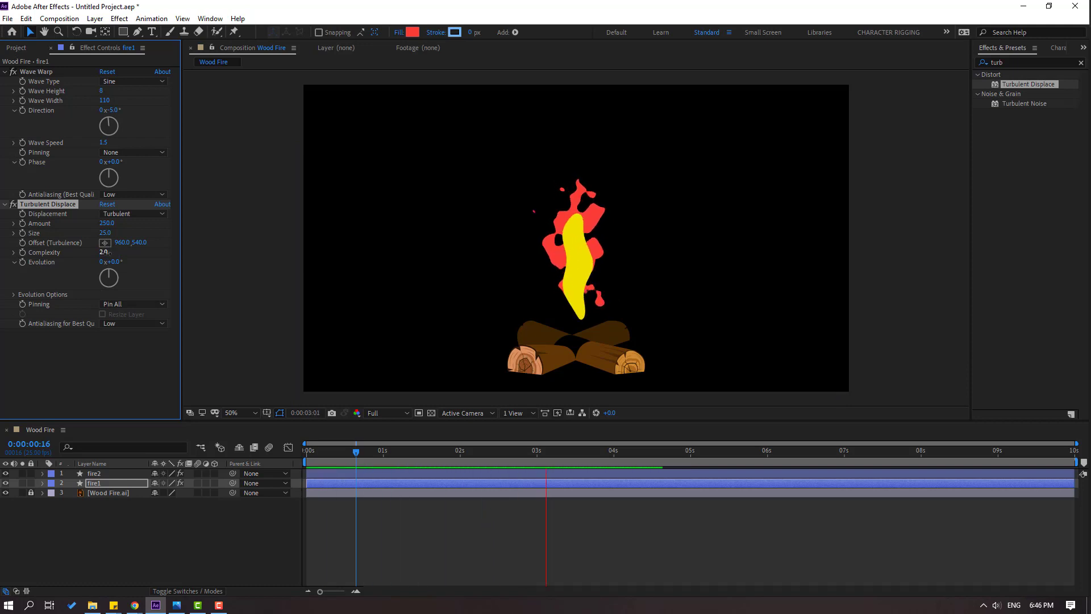
Adjust fire1's Turbulent Displace evolution, settle on 95°, and check the animation.
{"action": "left_click_drag", "start_coordinate": [110, 262], "coordinate": [125, 264]}
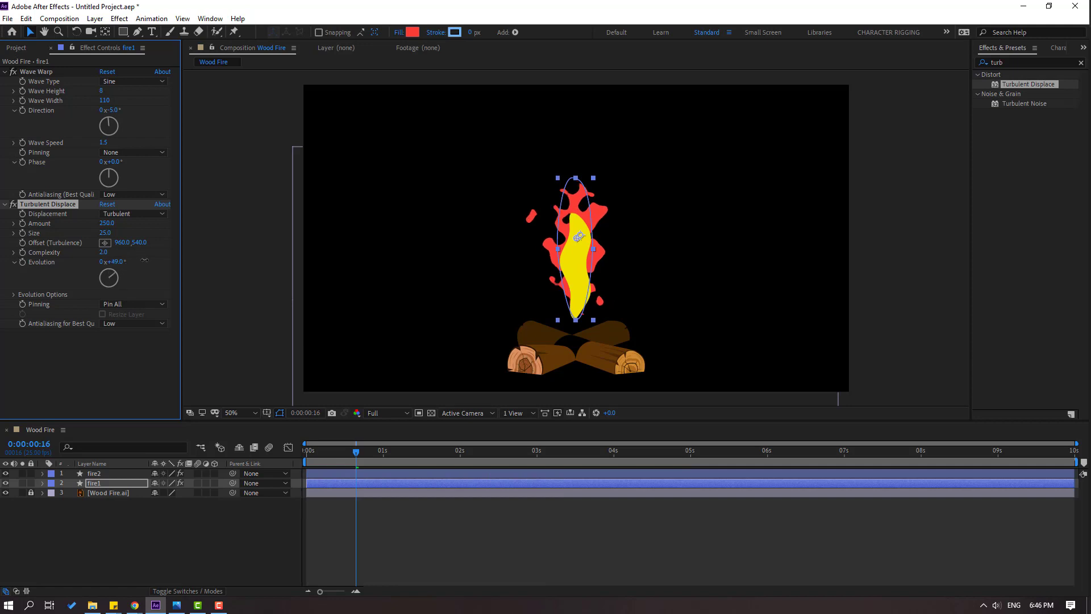
{"action": "key", "text": "space"}
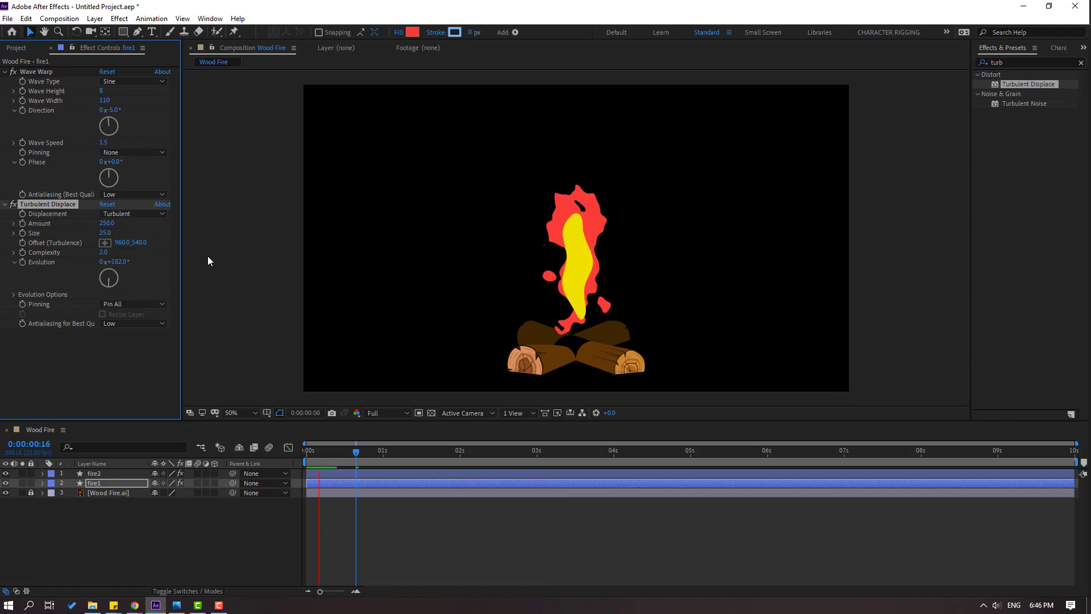
{"action": "key", "text": "space"}
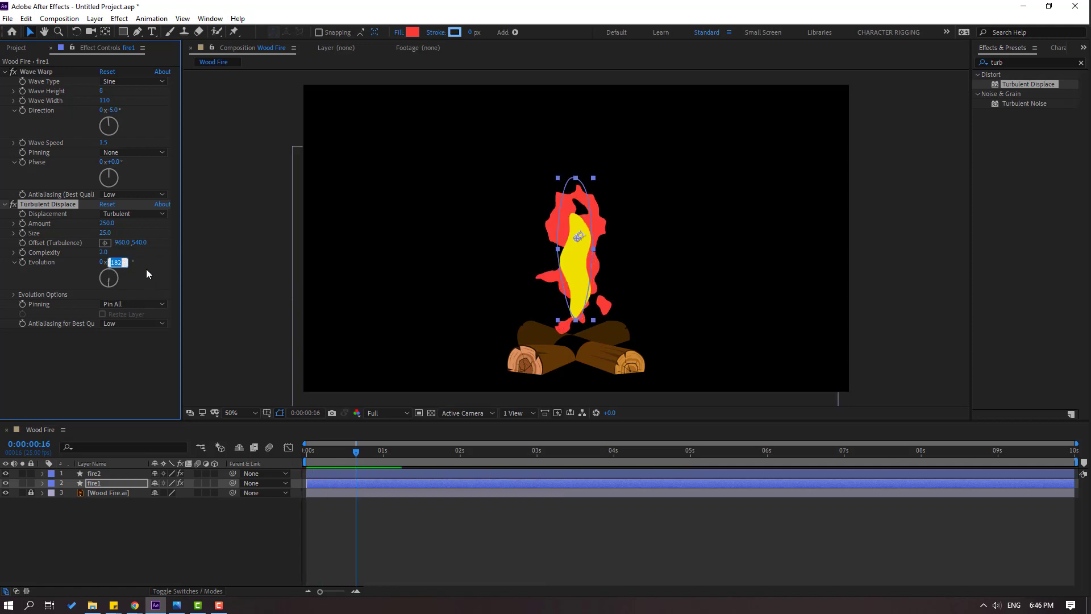
{"action": "type", "text": "95"}
{"action": "key", "text": "Return"}
{"action": "key", "text": "space"}
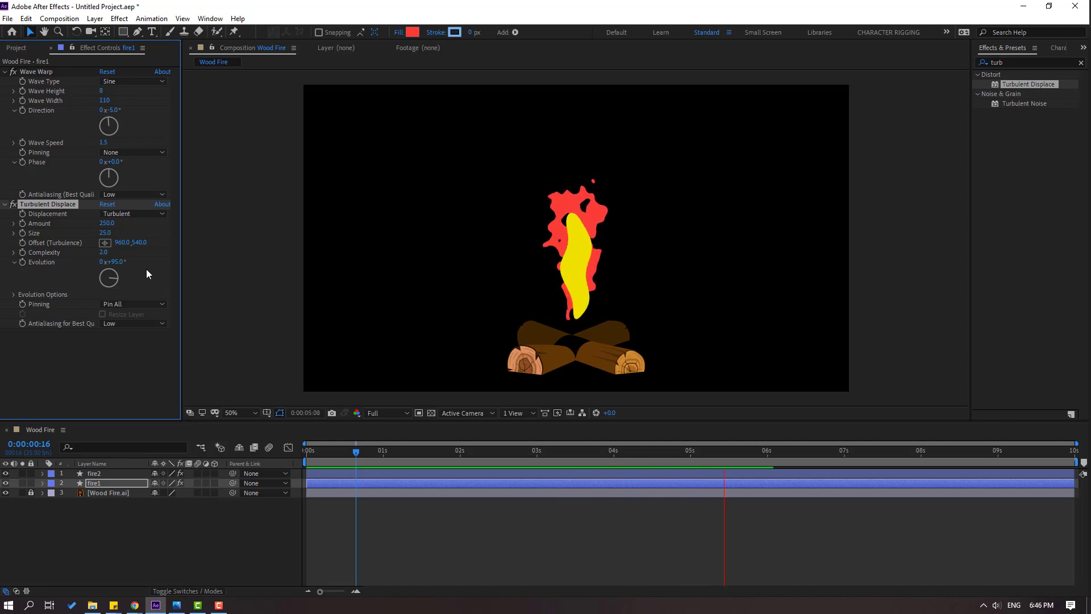
{"action": "left_click", "coordinate": [350, 453]}
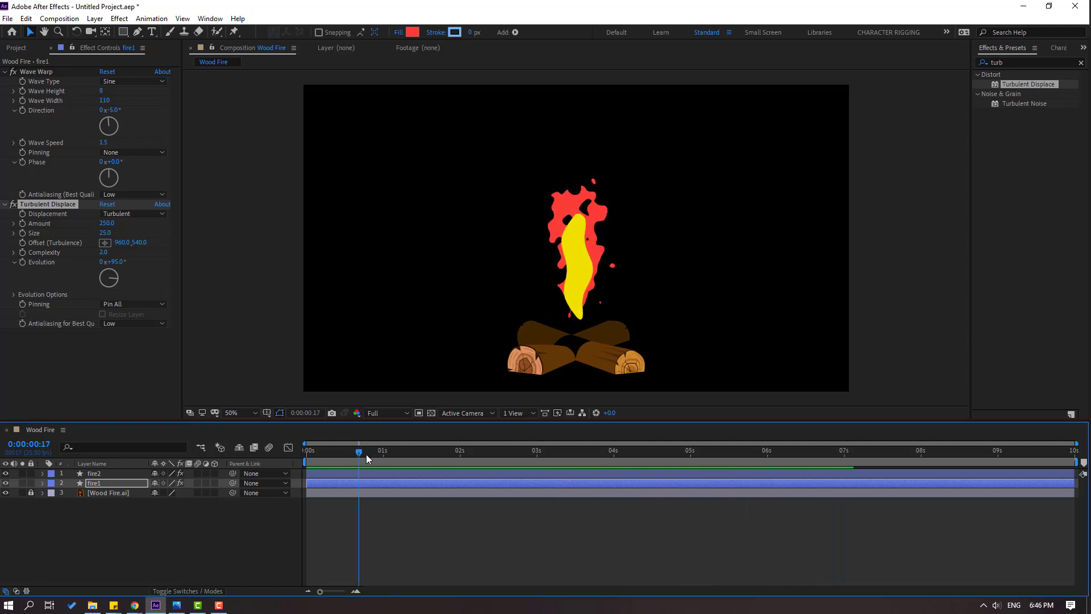
Reshape fire1's path with the Pen tool into a taller, wider flame with a slightly lower base, and preview it.
{"action": "left_click", "coordinate": [113, 482]}
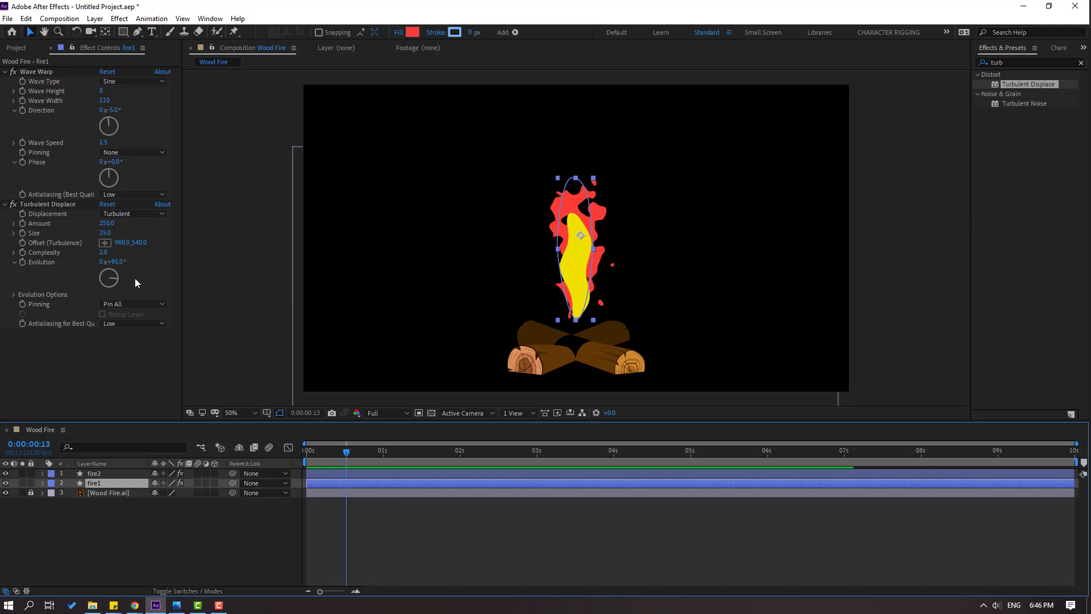
{"action": "left_click", "coordinate": [137, 31]}
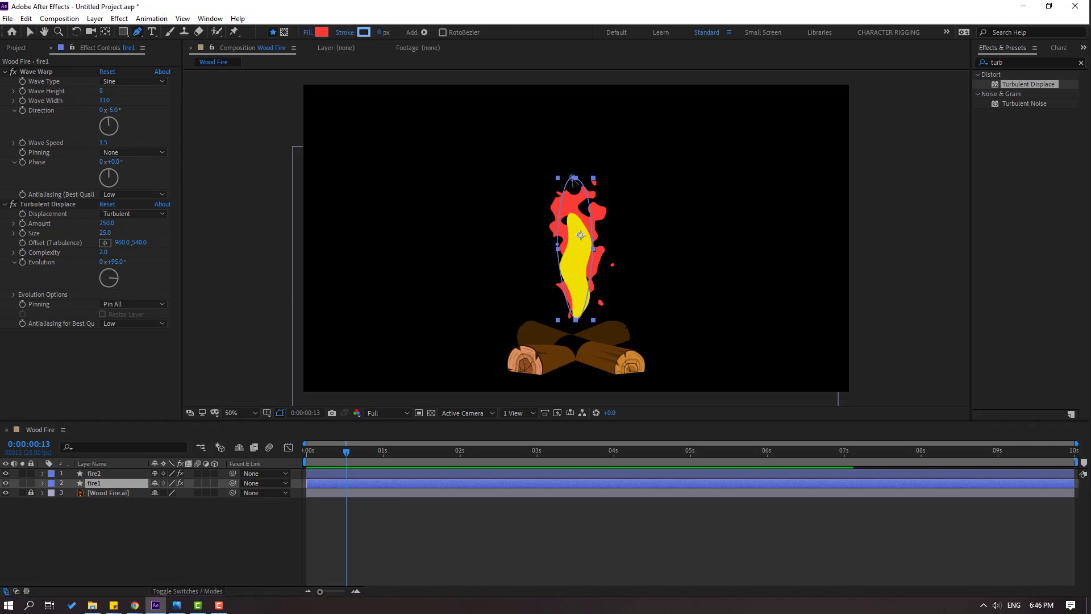
{"action": "left_click_drag", "start_coordinate": [574, 179], "coordinate": [573, 138]}
{"action": "left_click_drag", "start_coordinate": [558, 244], "coordinate": [605, 206]}
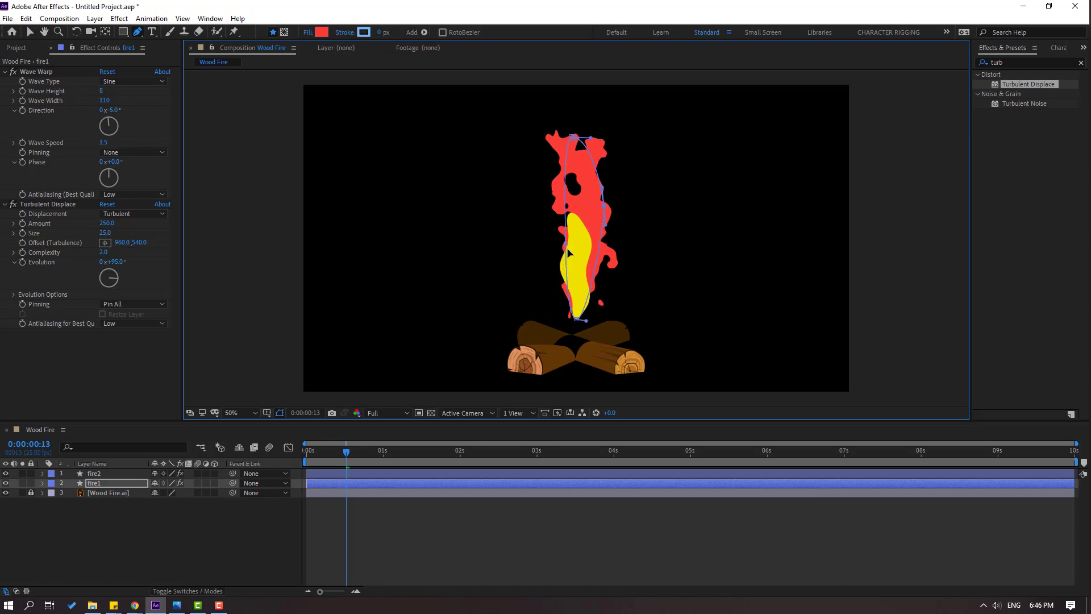
{"action": "left_click_drag", "start_coordinate": [567, 245], "coordinate": [550, 198]}
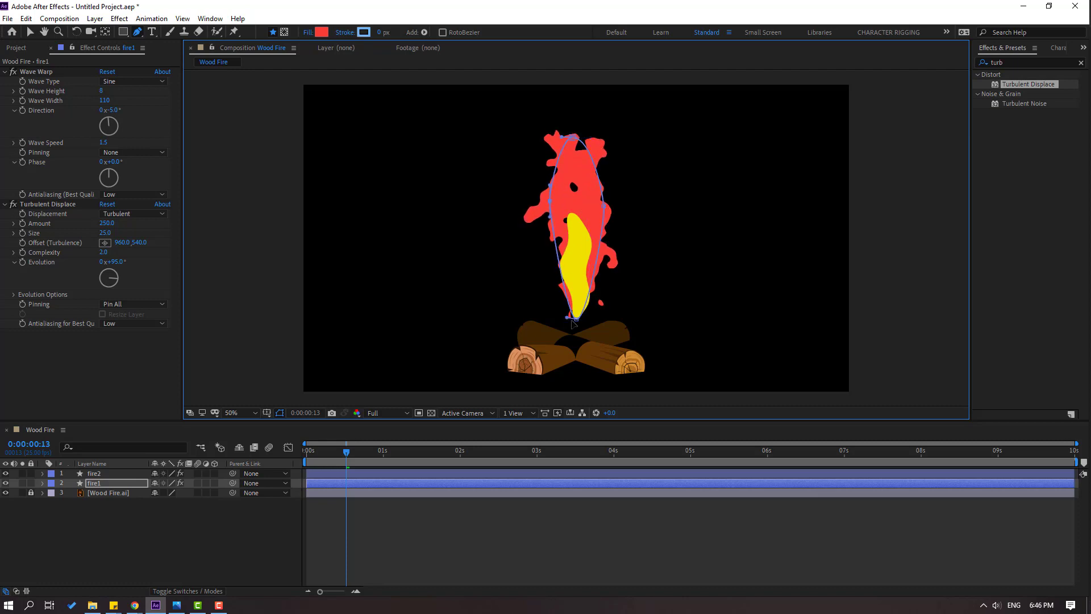
{"action": "left_click_drag", "start_coordinate": [567, 320], "coordinate": [562, 266]}
{"action": "left_click", "coordinate": [482, 507]}
{"action": "key", "text": "space"}
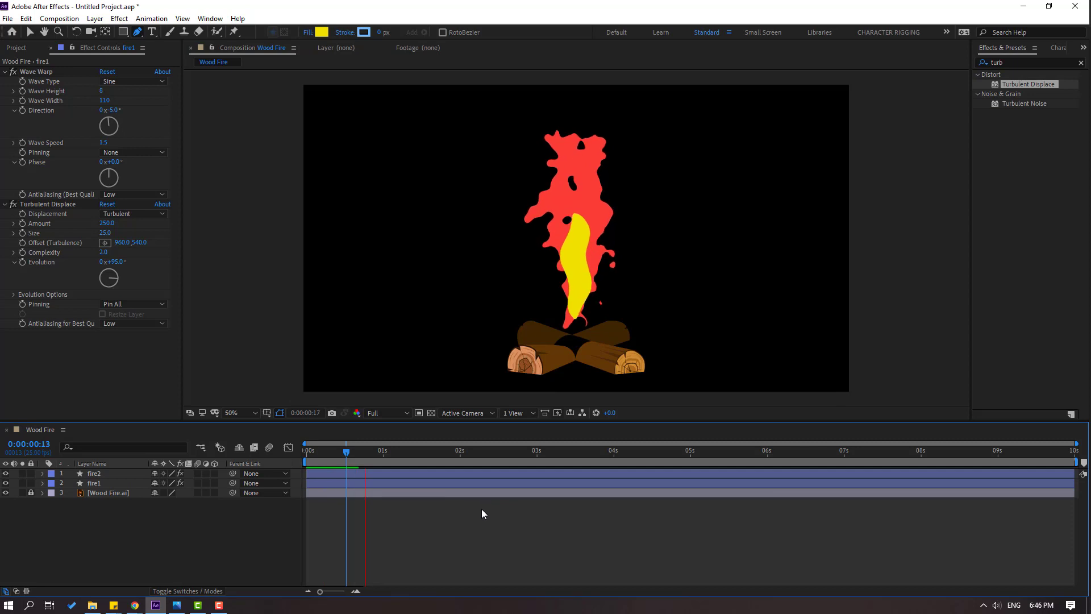
{"action": "key", "text": "space"}
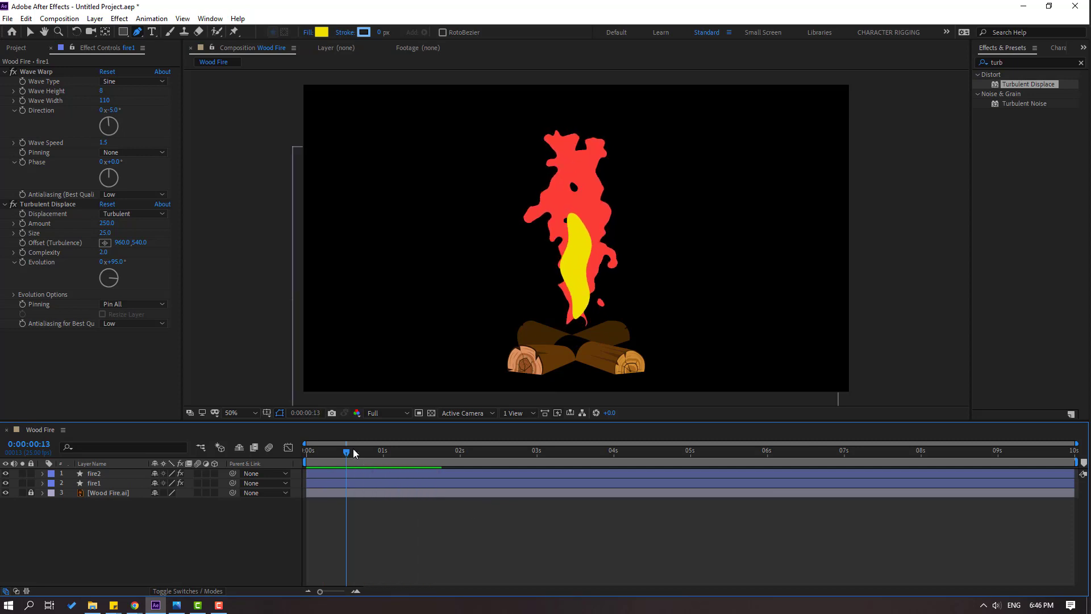
Set fire1's Turbulent Displace amount to 350, preview the flame, and return the playhead to the start of the timeline.
{"action": "left_click", "coordinate": [108, 225]}
{"action": "type", "text": "35"}
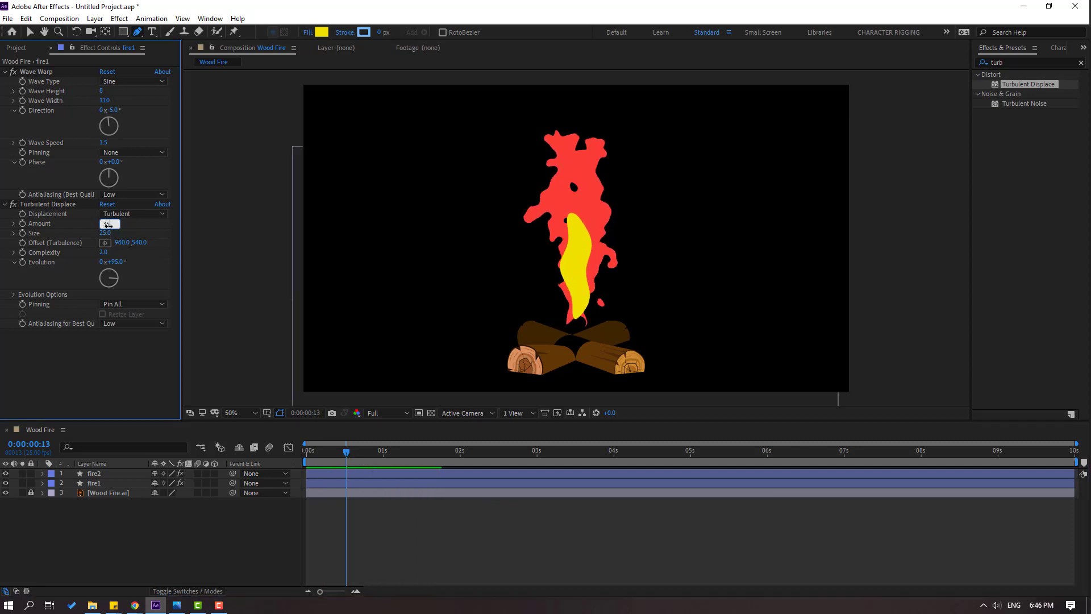
{"action": "type", "text": "0"}
{"action": "key", "text": "Return"}
{"action": "key", "text": "space"}
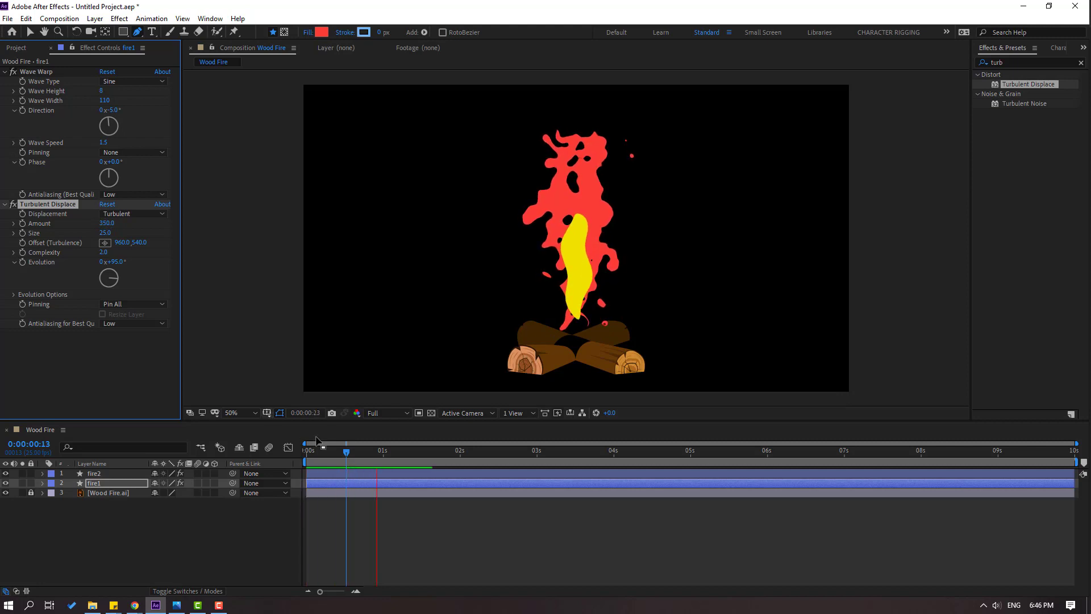
{"action": "left_click_drag", "start_coordinate": [419, 453], "coordinate": [254, 463]}
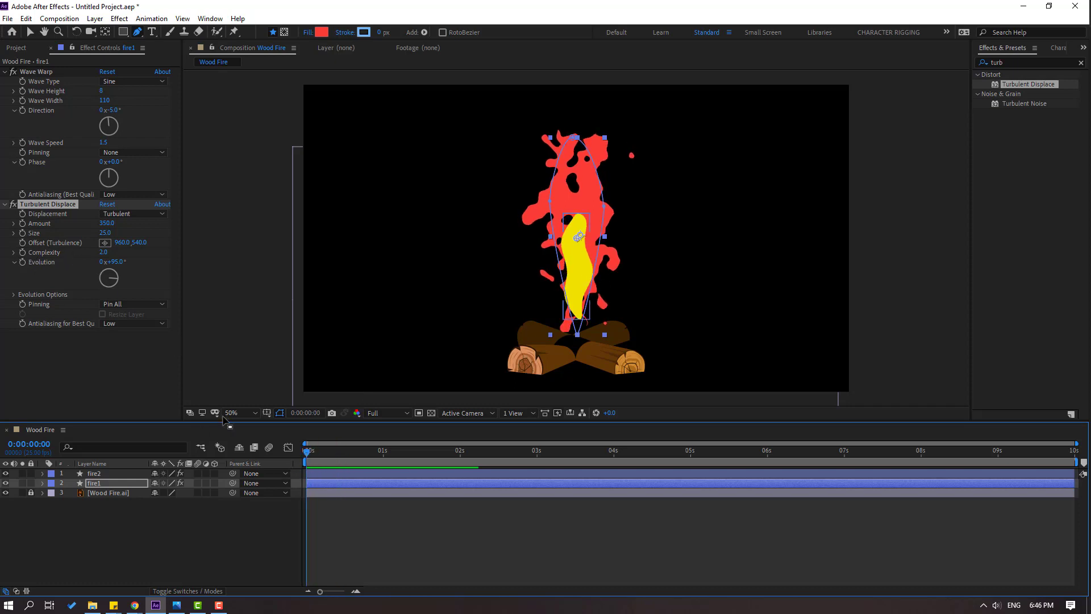
Keyframe fire1's Turbulent Displace offset at the timeline start, add a 960, -1670 keyframe at 0:00:09:24, and preview the flame.
{"action": "left_click", "coordinate": [21, 243]}
{"action": "key", "text": "u"}
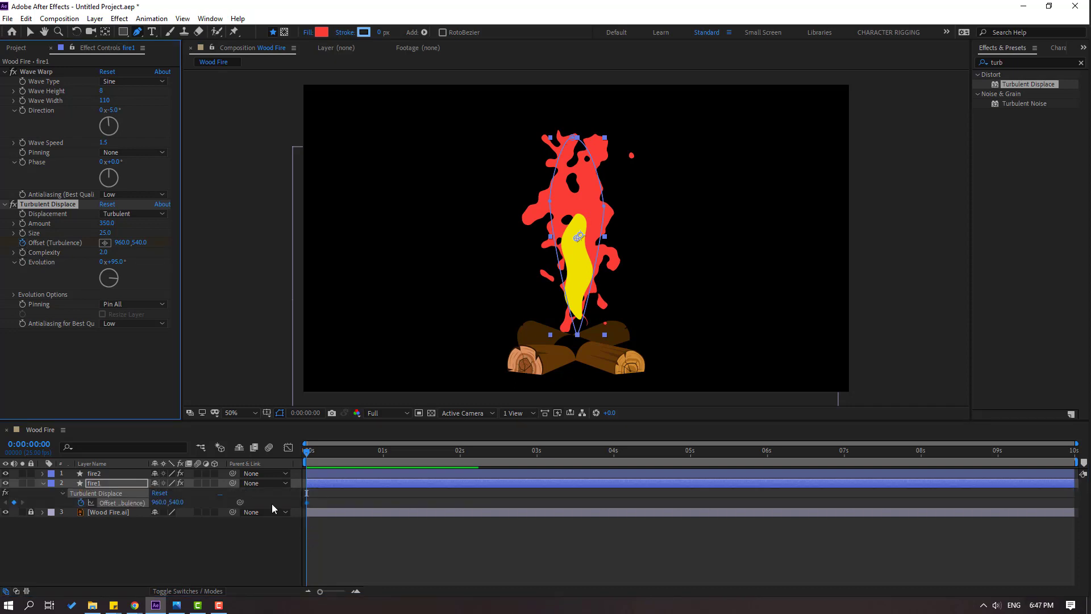
{"action": "left_click_drag", "start_coordinate": [316, 453], "coordinate": [1074, 452]}
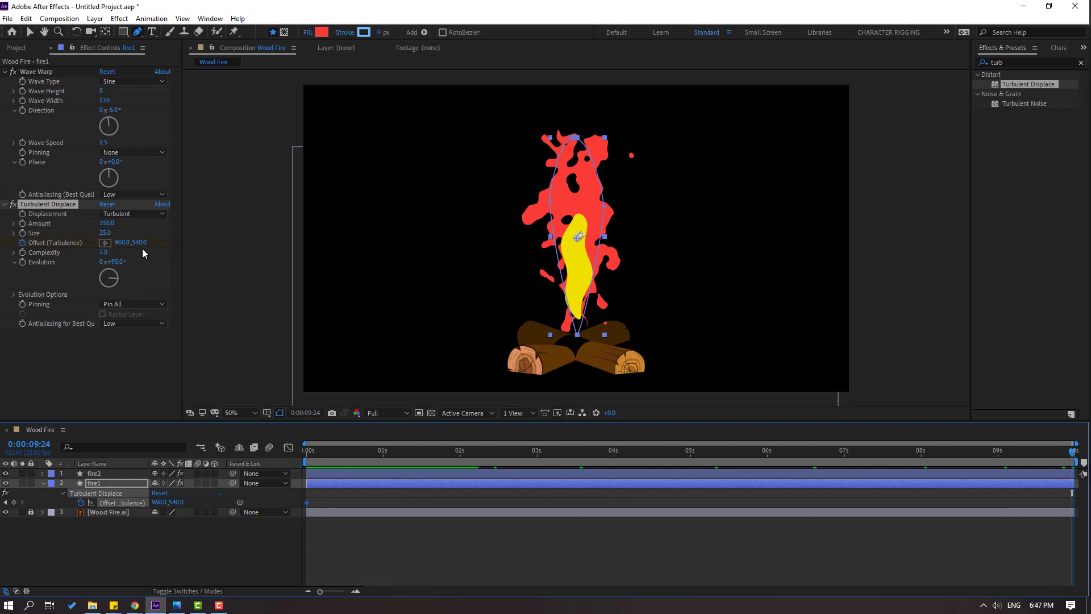
{"action": "left_click_drag", "start_coordinate": [139, 244], "coordinate": [2, 257]}
{"action": "key", "text": "space"}
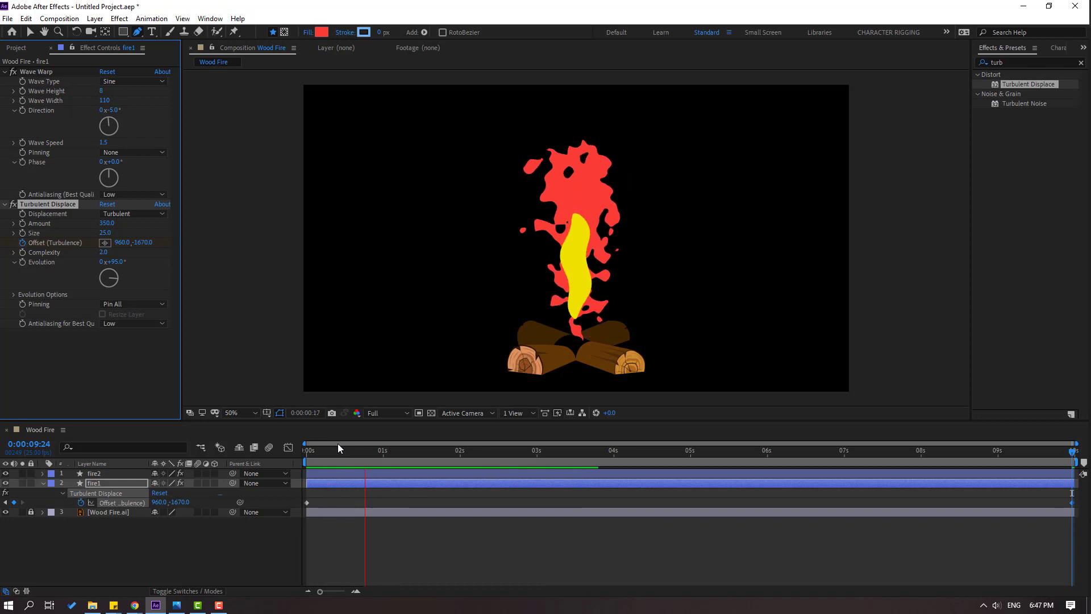
{"action": "key", "text": "space"}
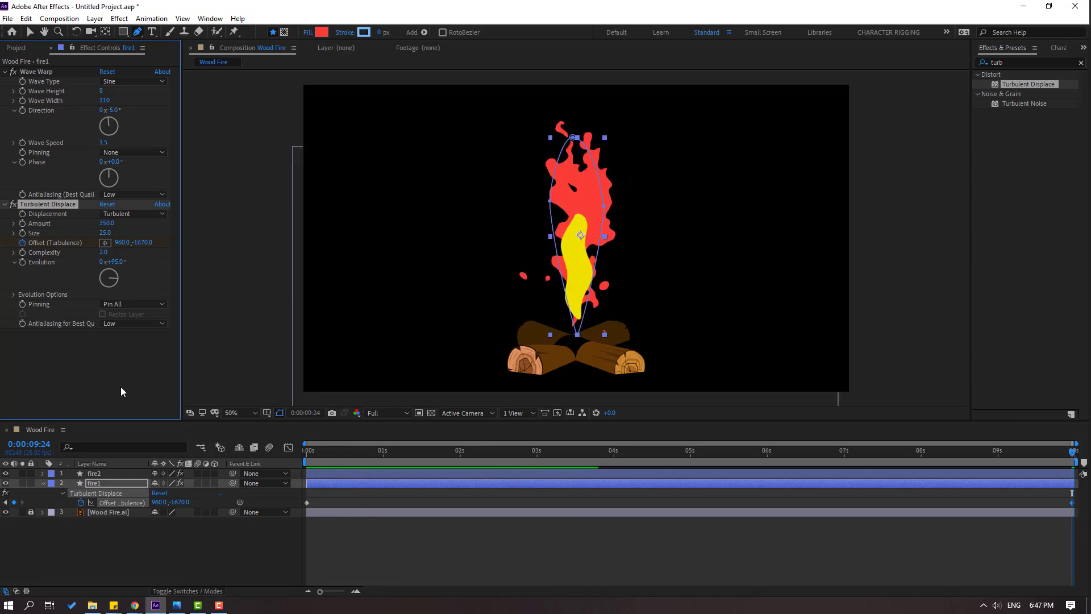
Change fire1's ending Turbulent Displace offset to 960, -3510 and preview the faster motion.
{"action": "left_click_drag", "start_coordinate": [141, 243], "coordinate": [98, 251]}
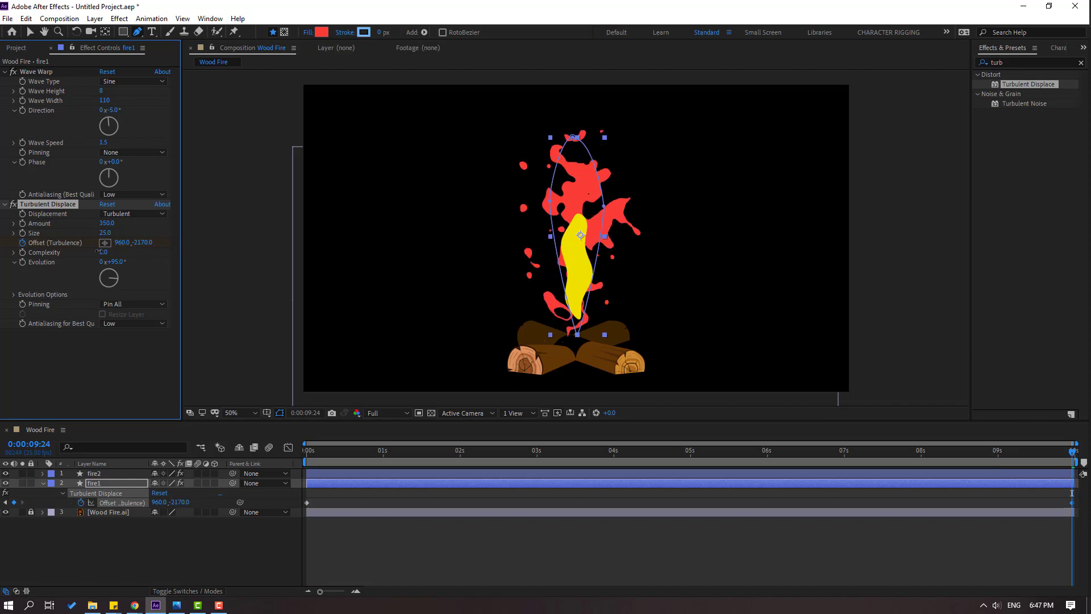
{"action": "key", "text": "space"}
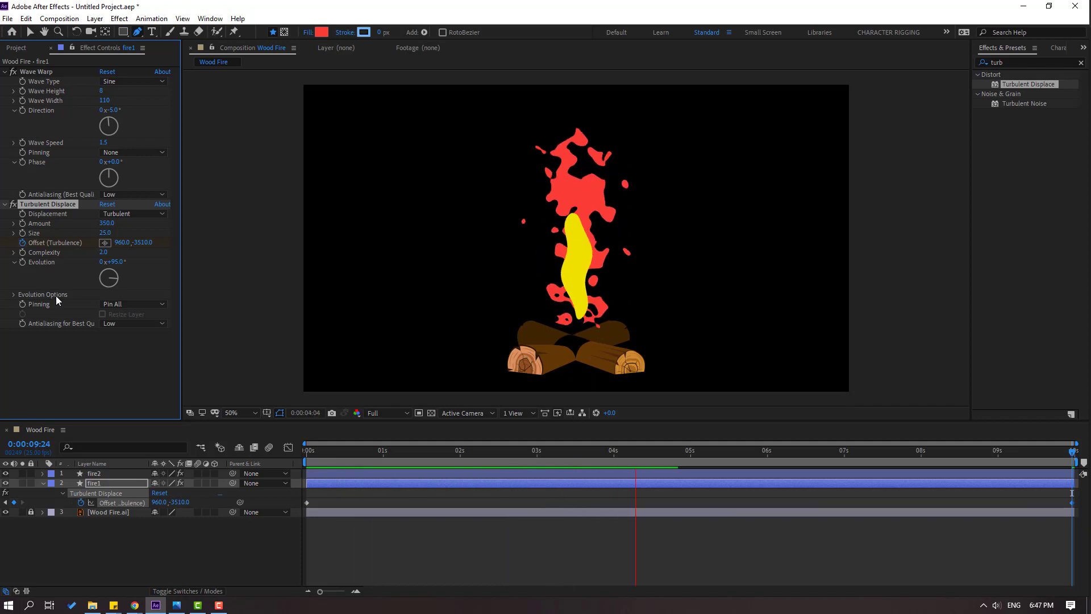
{"action": "left_click", "coordinate": [333, 456]}
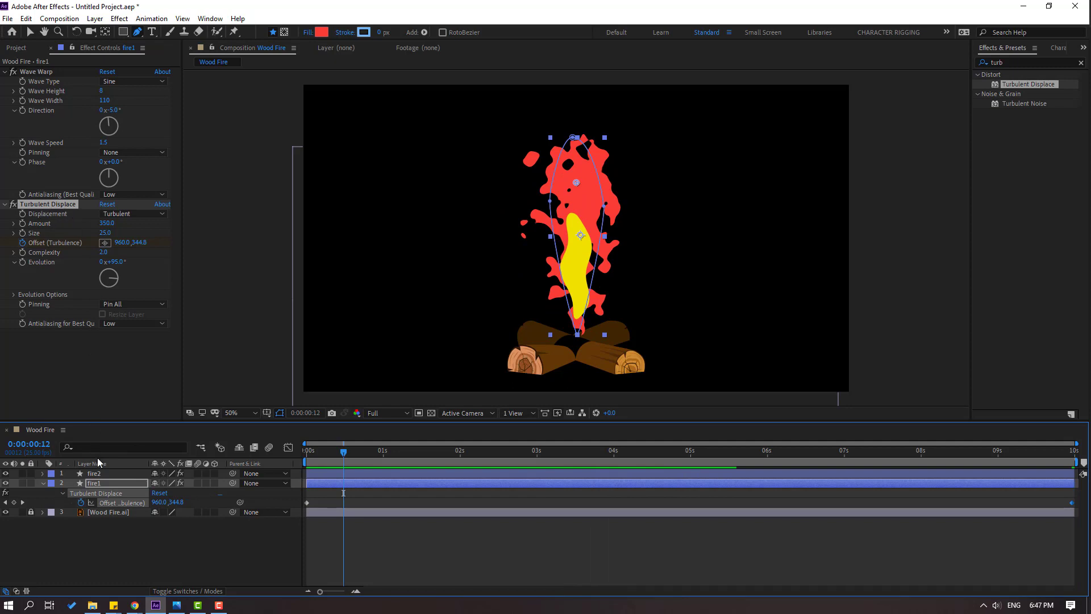
Apply Turbulent Displace to the yellow fire2 layer at the start of the timeline and preview it.
{"action": "left_click", "coordinate": [94, 474]}
{"action": "left_click_drag", "start_coordinate": [344, 461], "coordinate": [308, 463]}
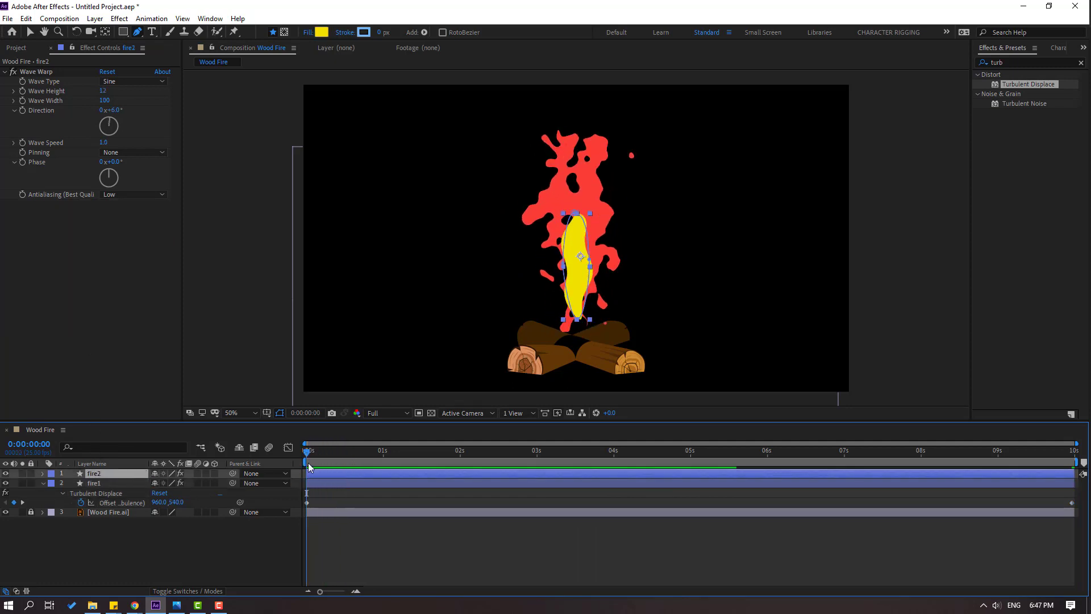
{"action": "key", "text": "ctrl+alt+shift+e"}
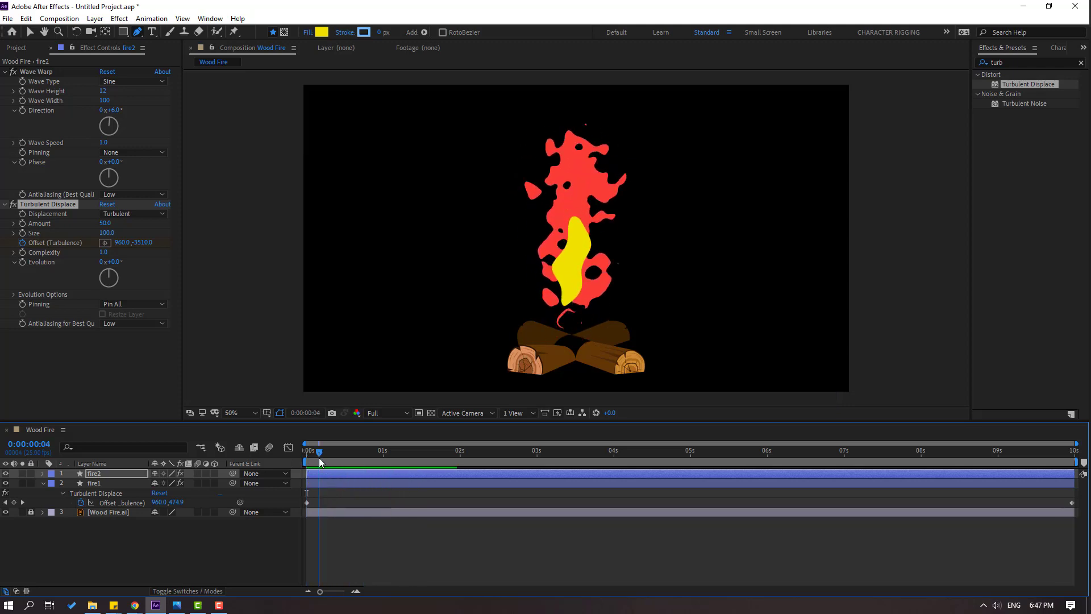
{"action": "key", "text": "space"}
Remove the offset keyframing from fire2's Turbulent Displace and reset the effect to its defaults.
{"action": "key", "text": "u"}
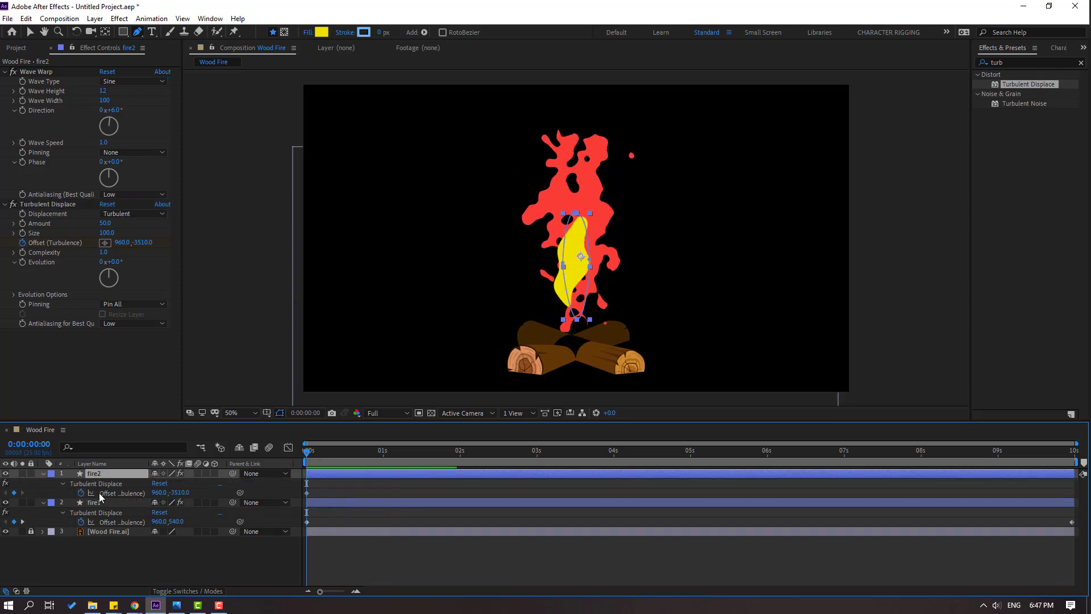
{"action": "left_click", "coordinate": [82, 492]}
{"action": "left_click", "coordinate": [108, 206]}
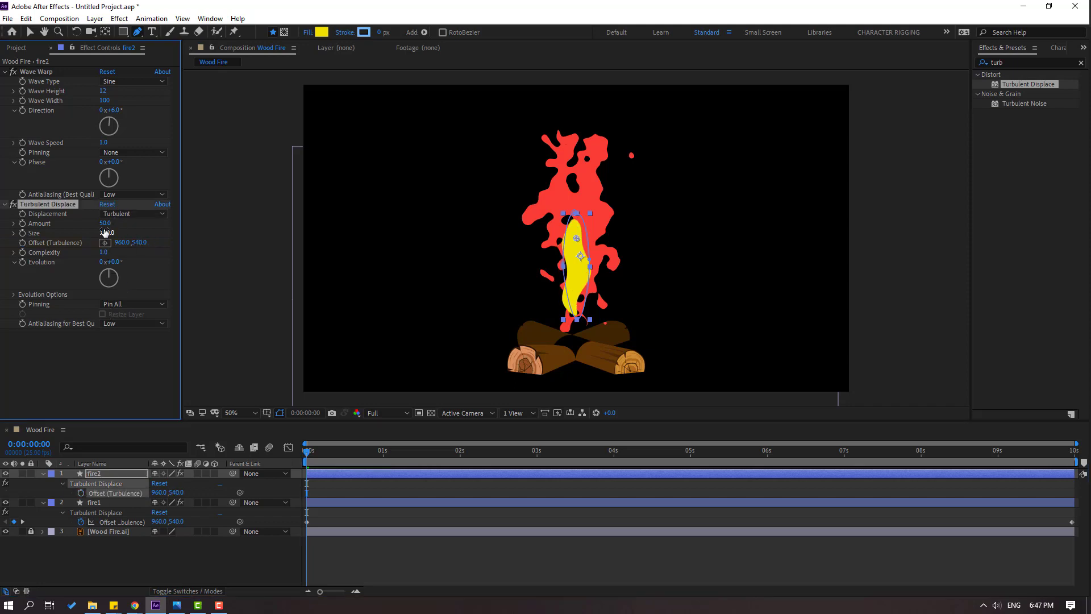
Set fire2's Turbulent Displace amount to 300 and size to 25, keeping the playhead at the timeline start.
{"action": "left_click", "coordinate": [114, 229]}
{"action": "type", "text": "300"}
{"action": "key", "text": "Return"}
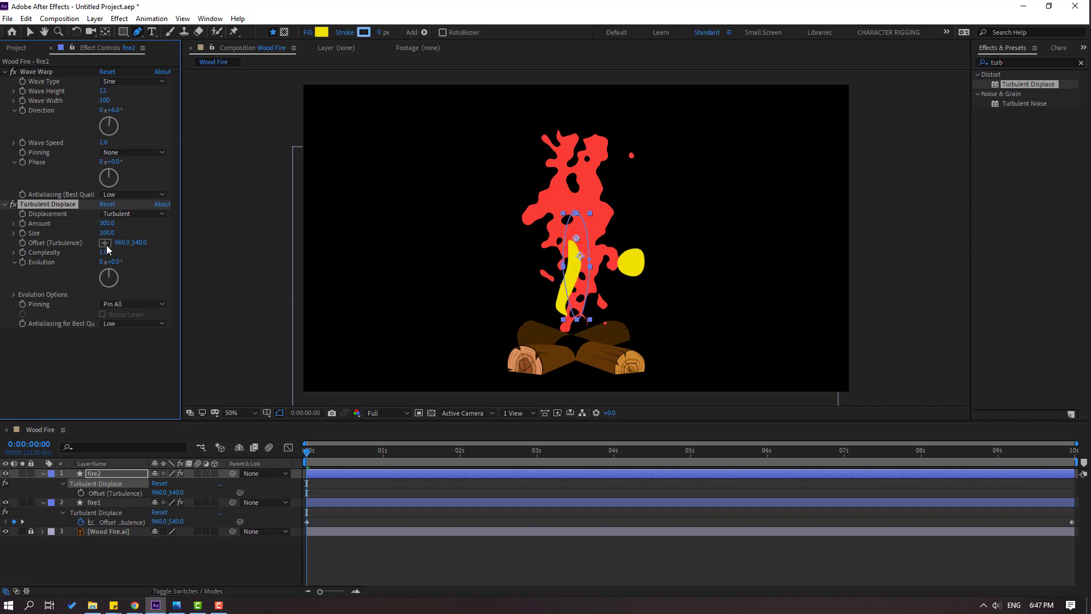
{"action": "type", "text": "25"}
{"action": "key", "text": "Return"}
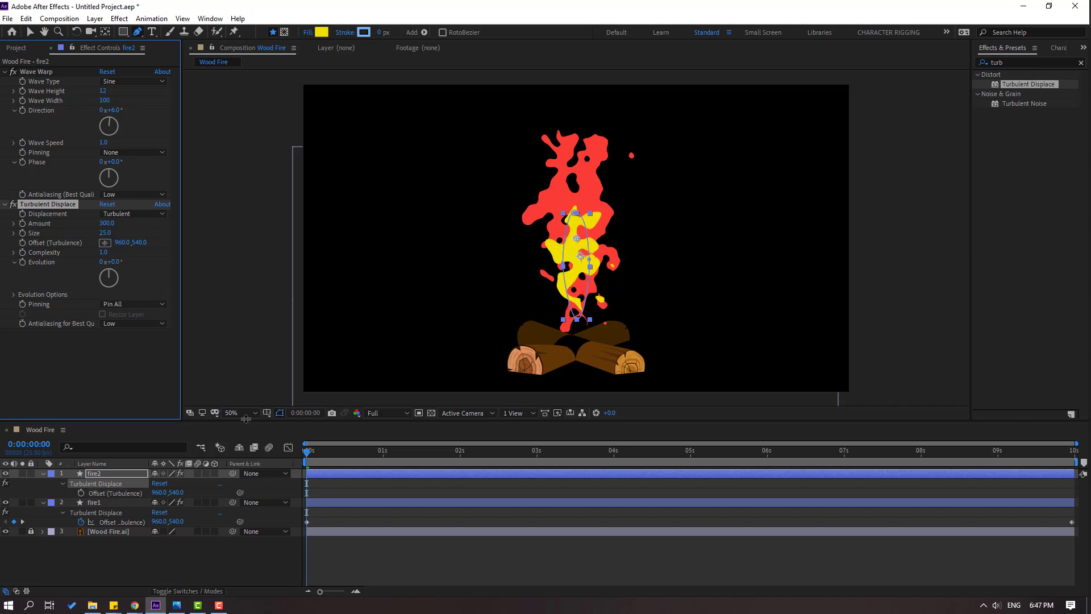
{"action": "left_click_drag", "start_coordinate": [309, 458], "coordinate": [238, 442]}
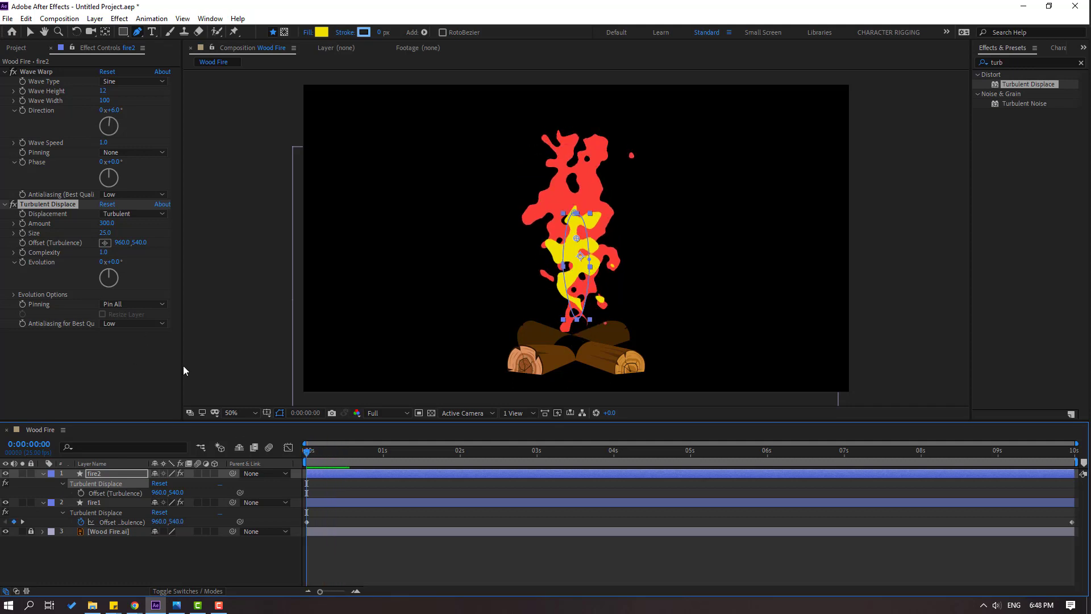
Keyframe fire2's Turbulent Displace offset at the timeline start, add a 960, -1640 keyframe at 0:00:09:24, and preview it.
{"action": "left_click", "coordinate": [22, 243]}
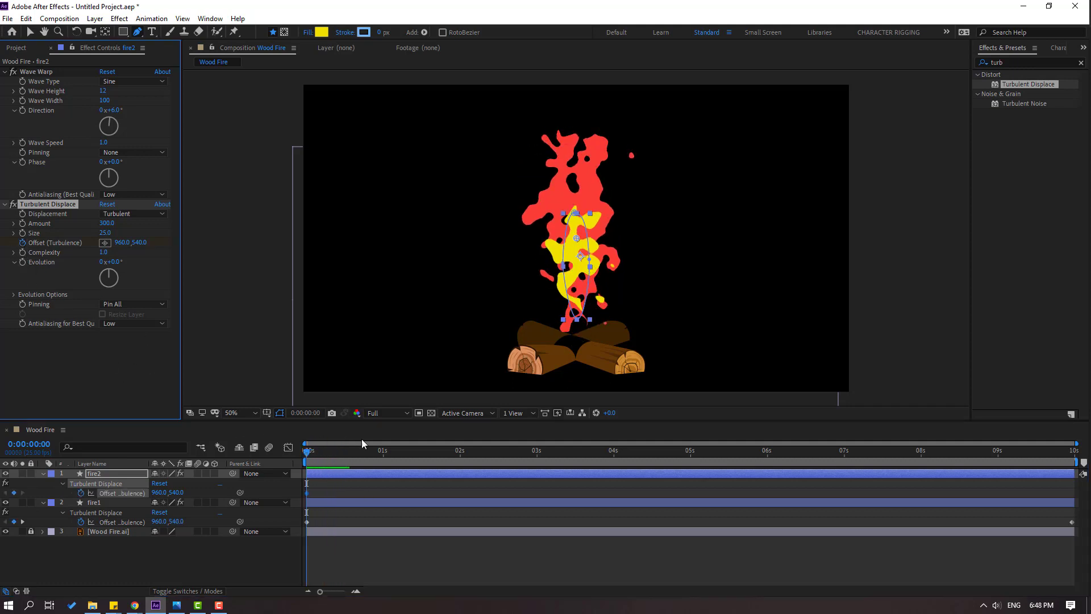
{"action": "left_click_drag", "start_coordinate": [317, 456], "coordinate": [1073, 451]}
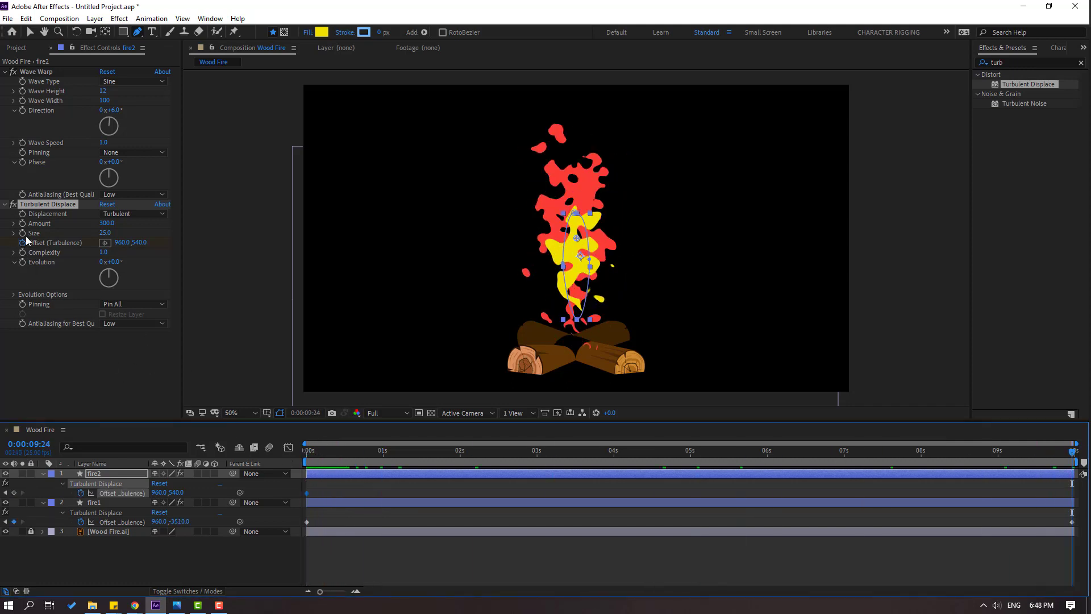
{"action": "left_click_drag", "start_coordinate": [142, 245], "coordinate": [64, 265]}
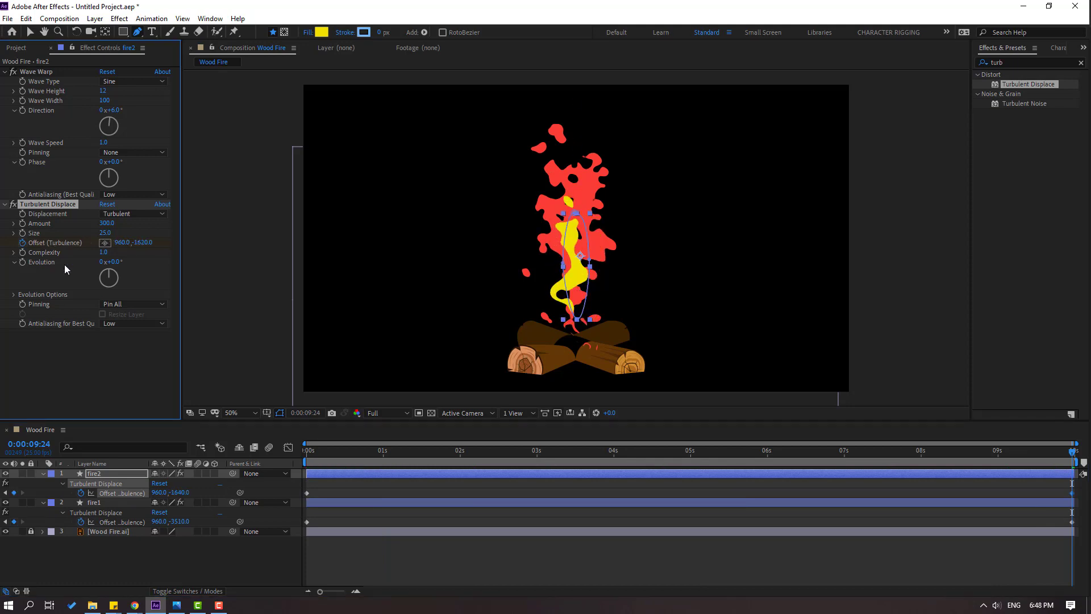
{"action": "key", "text": "space"}
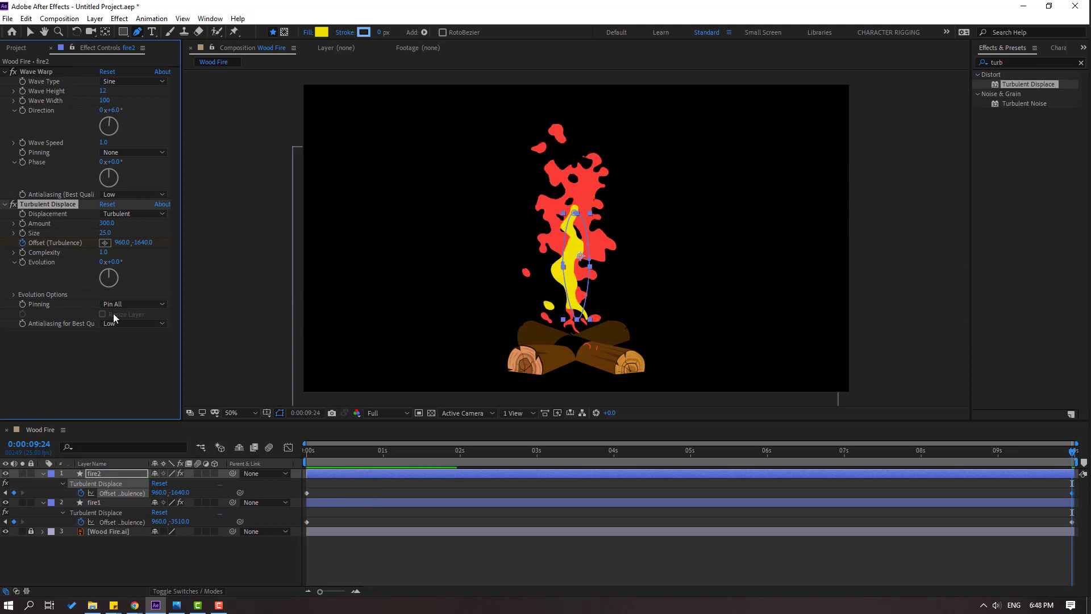
Change fire2's ending Turbulent Displace offset to 960, -3810 and preview the flame at reduced and normal magnification.
{"action": "left_click_drag", "start_coordinate": [142, 248], "coordinate": [2, 270]}
{"action": "key", "text": "space"}
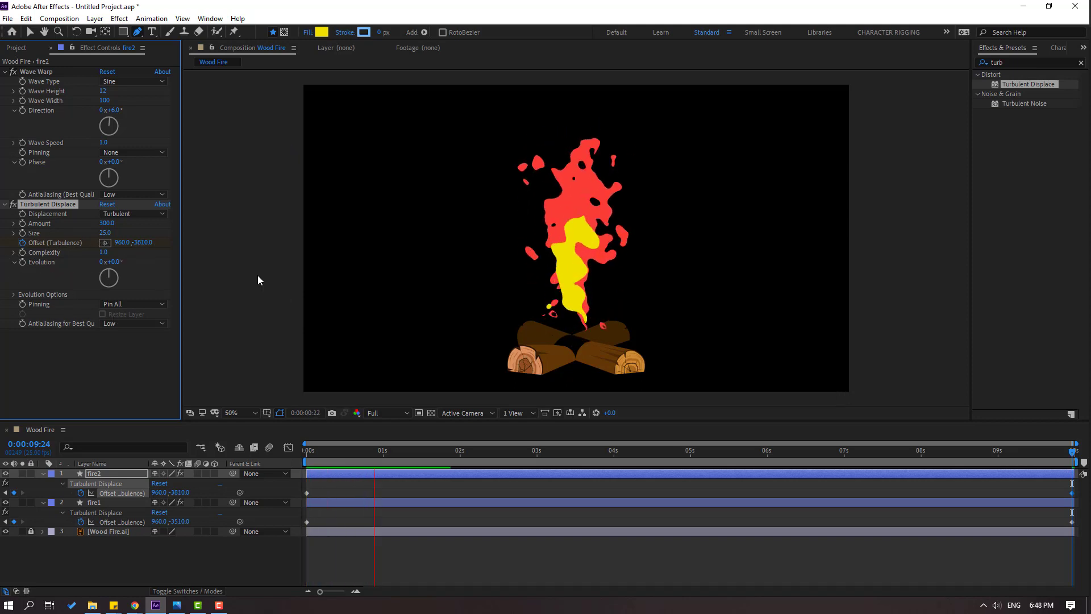
{"action": "key", "text": "comma"}
{"action": "key", "text": "comma"}
{"action": "key", "text": "comma"}
{"action": "key", "text": "comma"}
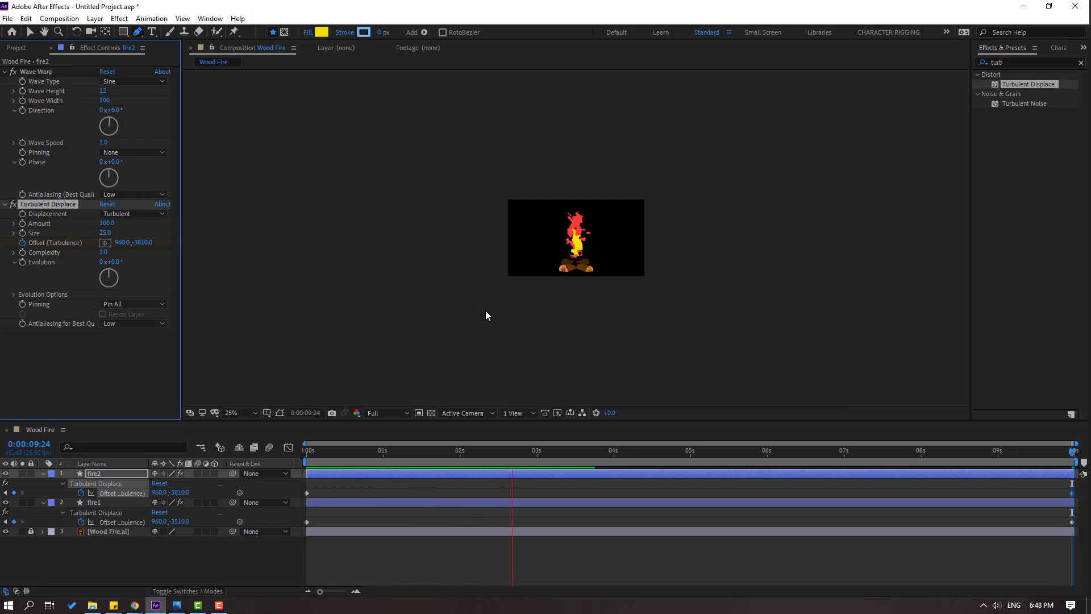
{"action": "key", "text": "period"}
{"action": "key", "text": "period"}
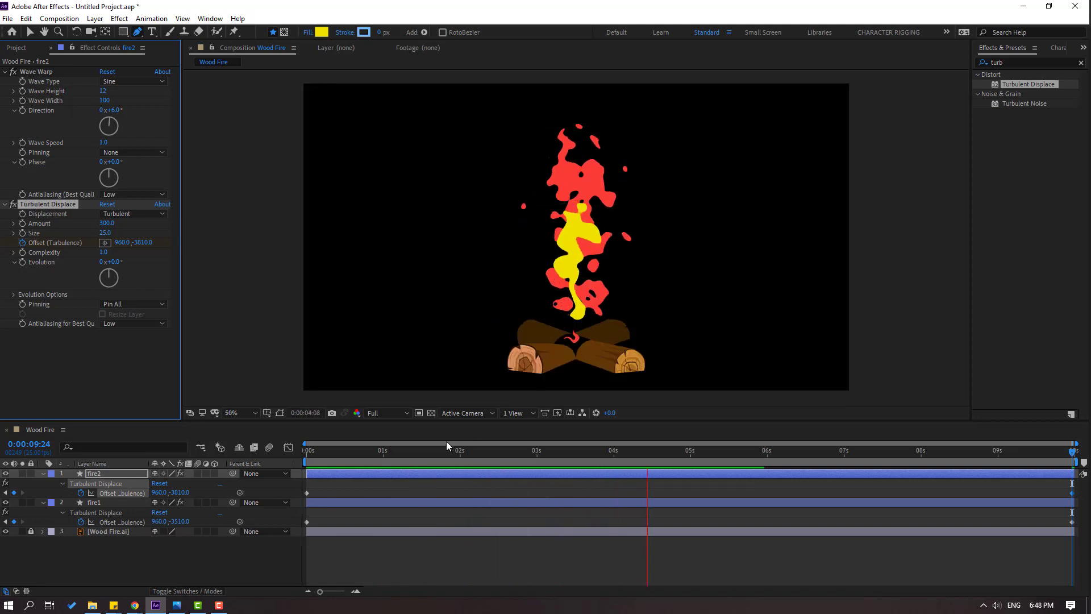
{"action": "left_click", "coordinate": [382, 453]}
Scale the fire2 layer up to 110% and check the flame at 0:00:01:06.
{"action": "left_click", "coordinate": [83, 474]}
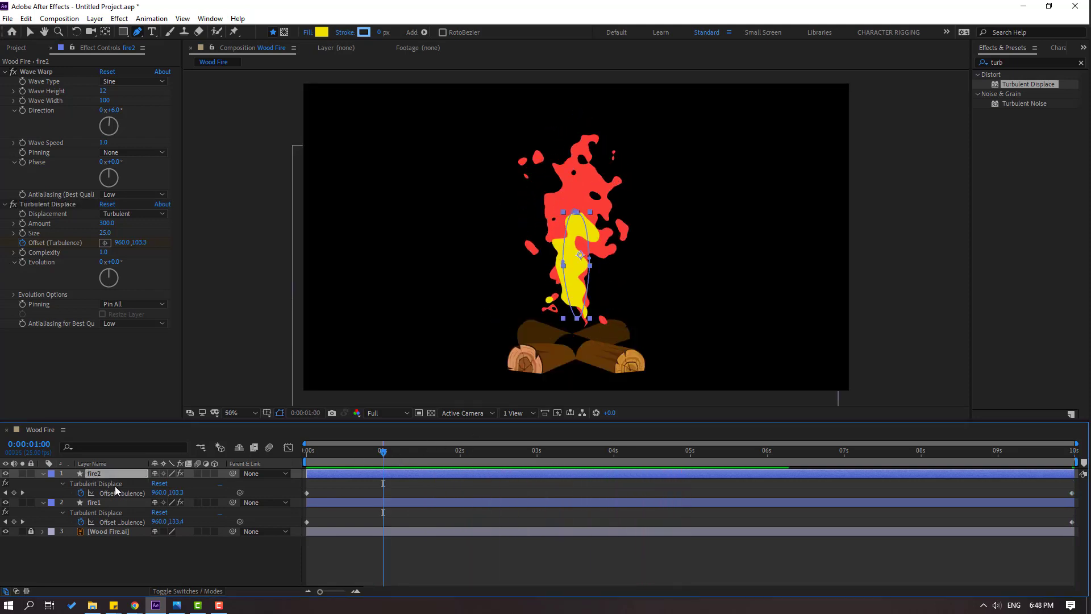
{"action": "key", "text": "s"}
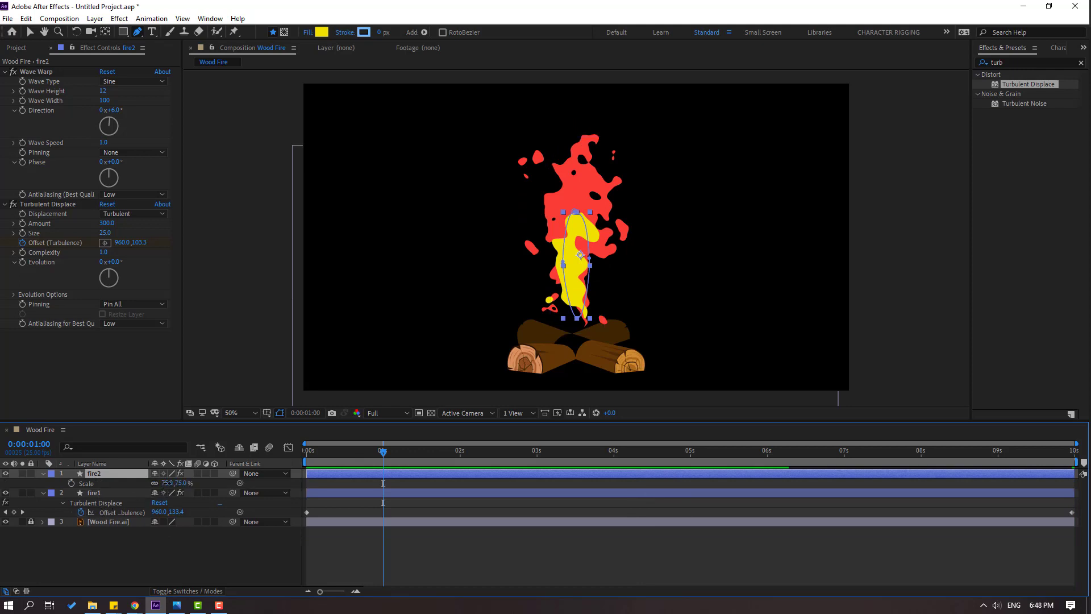
{"action": "left_click_drag", "start_coordinate": [166, 482], "coordinate": [186, 483]}
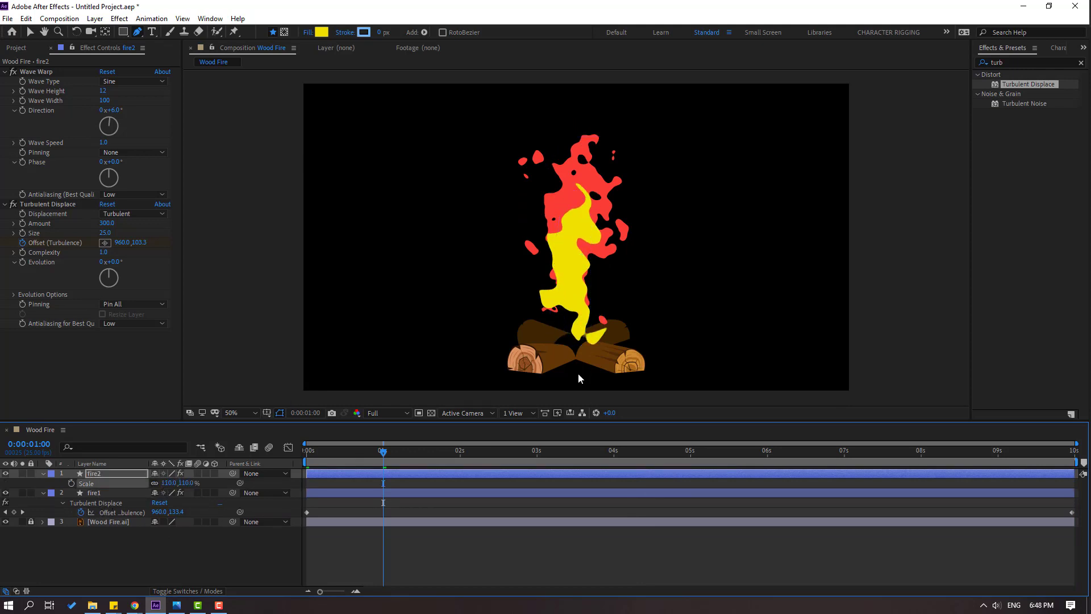
{"action": "left_click", "coordinate": [402, 451]}
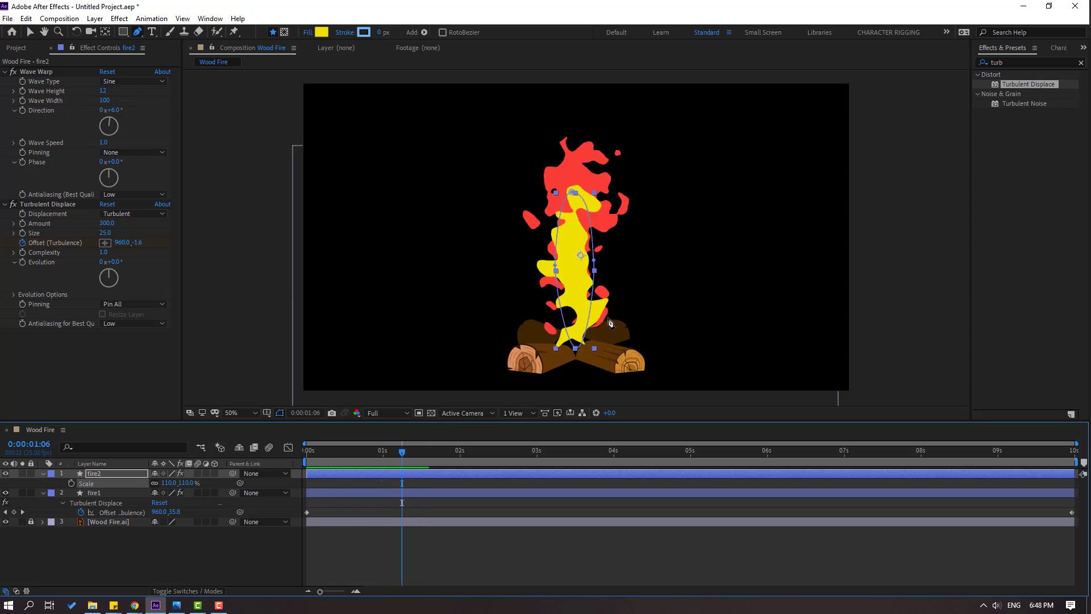
Move fire2 slightly upward so its base sits just above the logs, and preview the animation.
{"action": "left_click", "coordinate": [28, 34]}
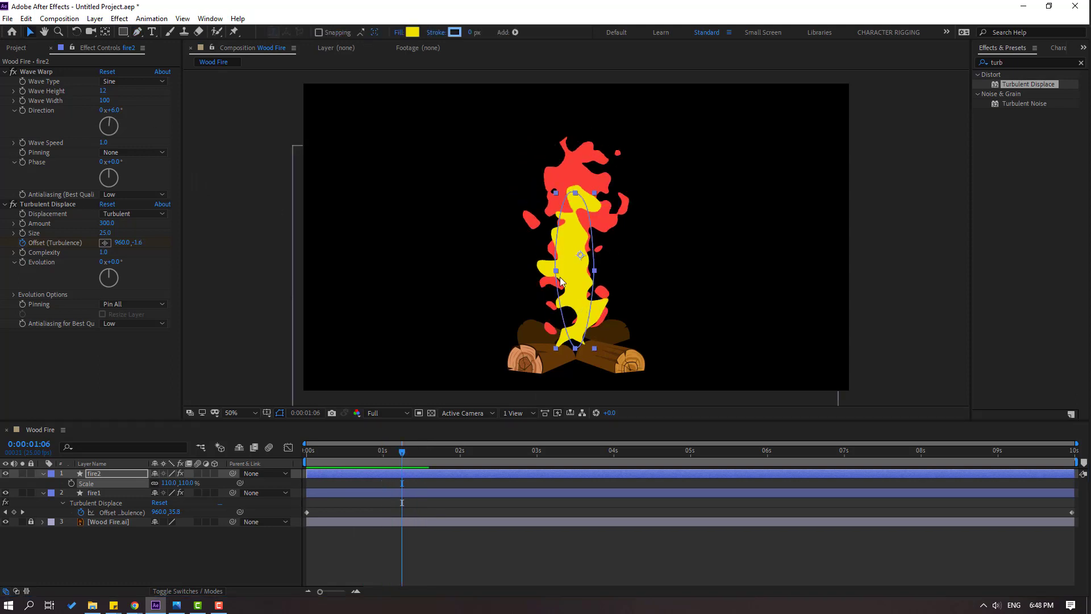
{"action": "left_click_drag", "start_coordinate": [579, 305], "coordinate": [581, 284]}
{"action": "key", "text": "space"}
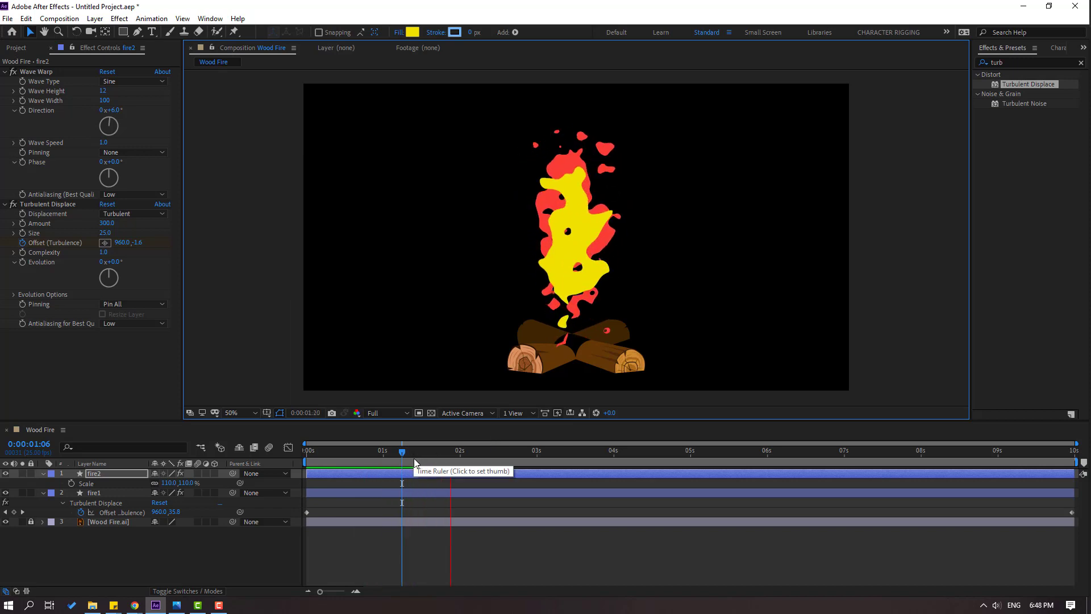
Duplicate fire2, scale the copy down to 73%, and move it to the lower part of the flame.
{"action": "left_click", "coordinate": [113, 472]}
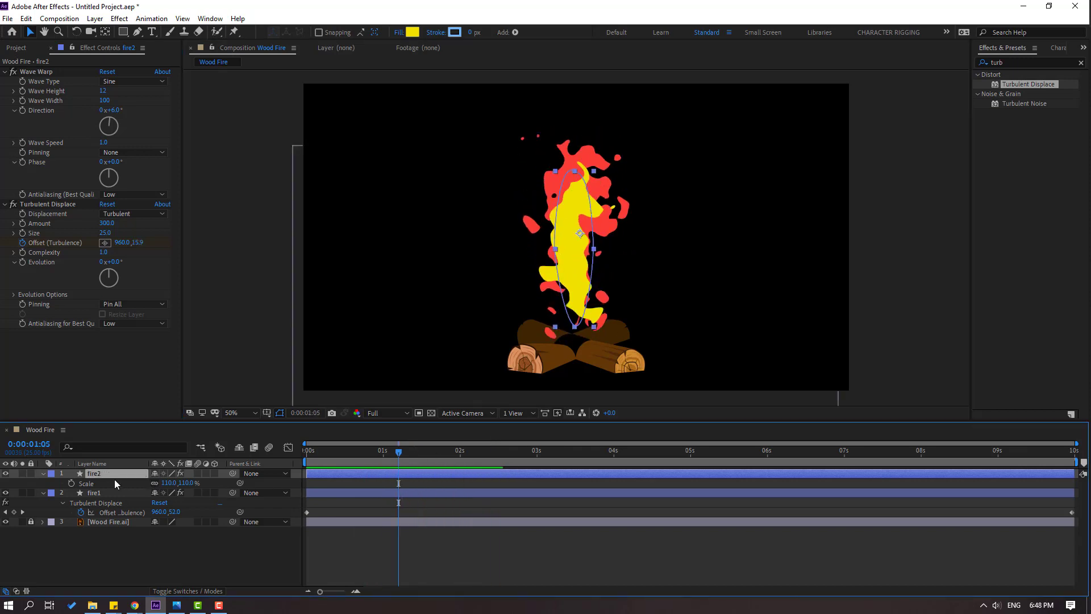
{"action": "key", "text": "ctrl+d"}
{"action": "key", "text": "s"}
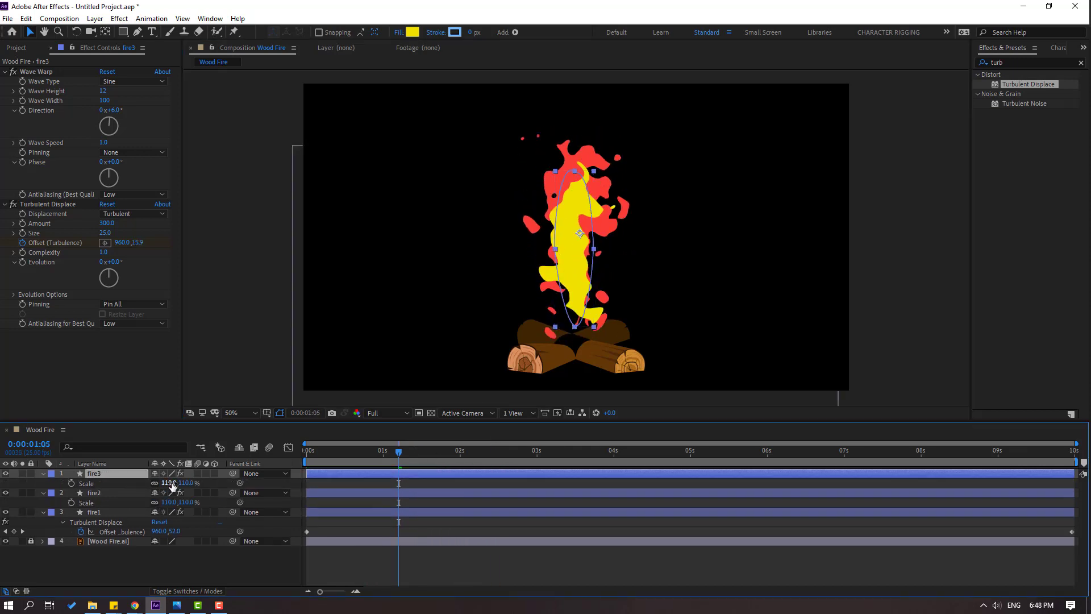
{"action": "left_click_drag", "start_coordinate": [172, 486], "coordinate": [152, 486]}
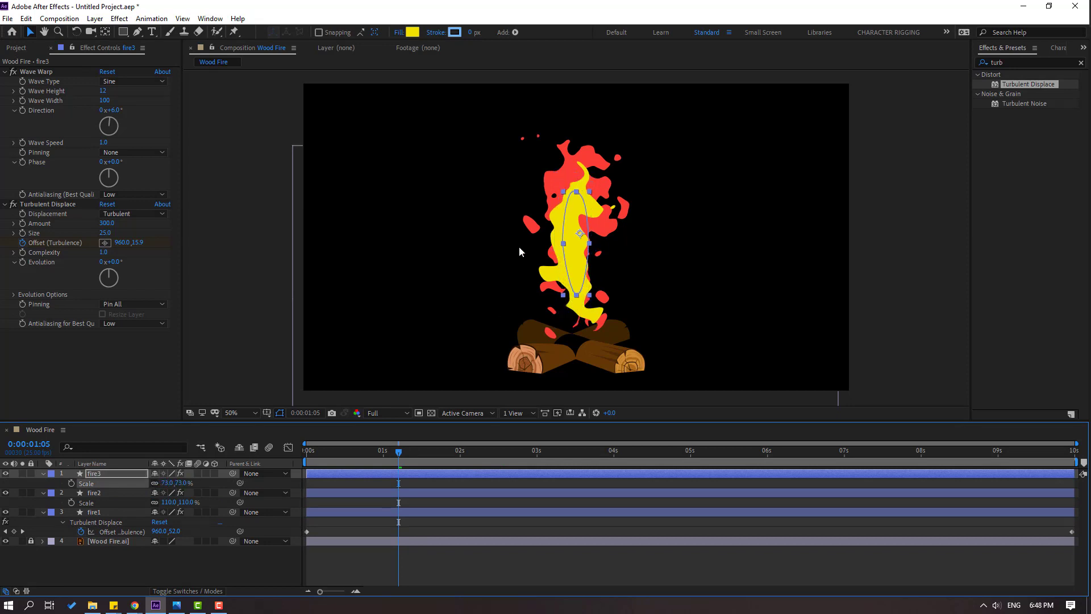
{"action": "left_click_drag", "start_coordinate": [580, 246], "coordinate": [576, 286]}
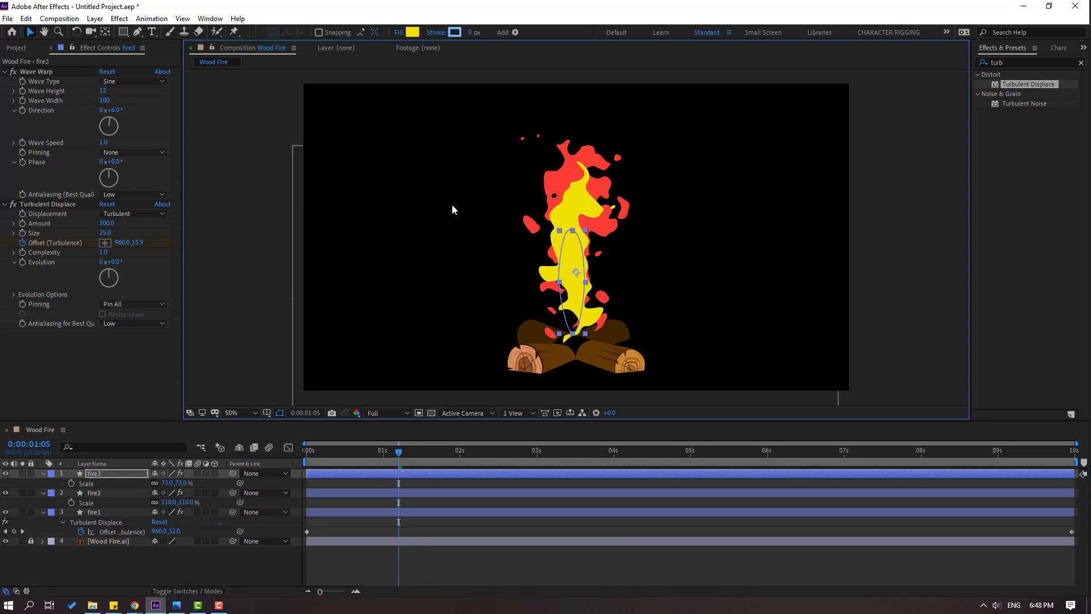
Change fire3's fill color to orange FF952E and preview the layered flame.
{"action": "left_click", "coordinate": [412, 33]}
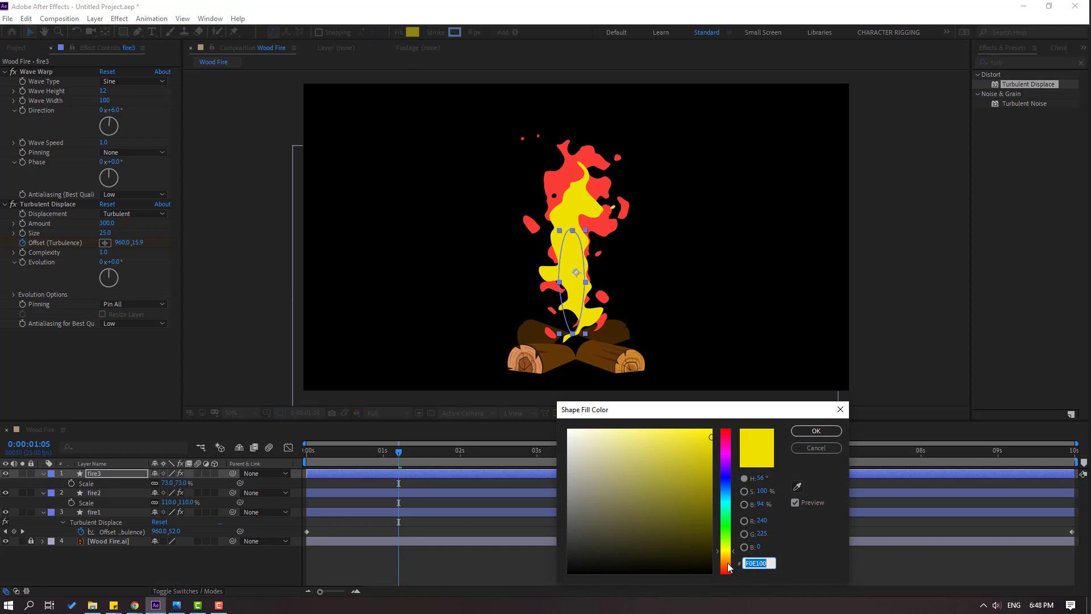
{"action": "left_click_drag", "start_coordinate": [728, 565], "coordinate": [727, 562]}
{"action": "left_click_drag", "start_coordinate": [705, 448], "coordinate": [686, 424]}
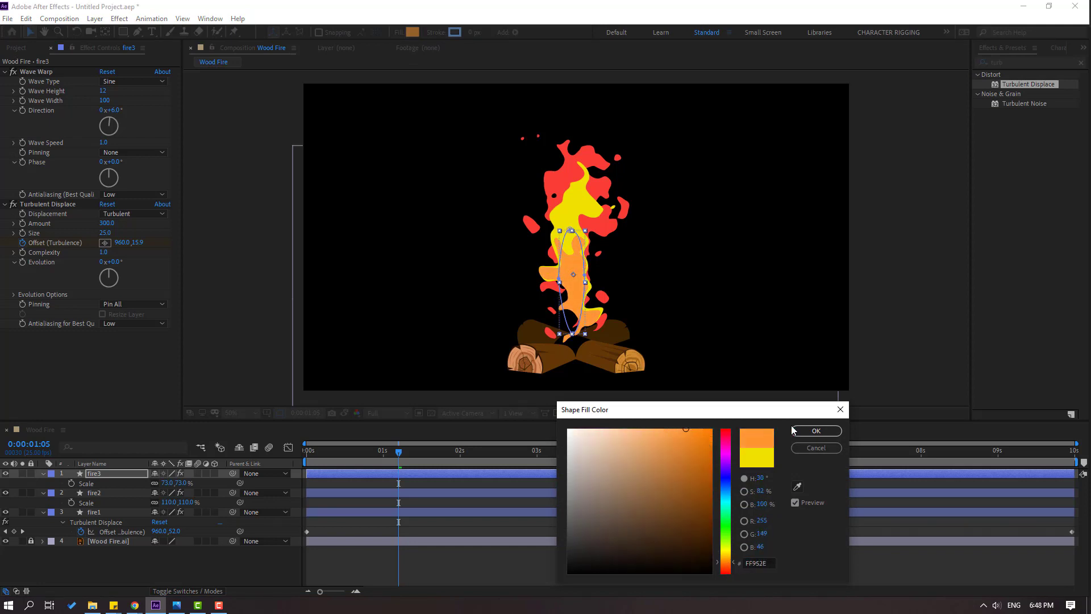
{"action": "left_click", "coordinate": [816, 431]}
{"action": "key", "text": "space"}
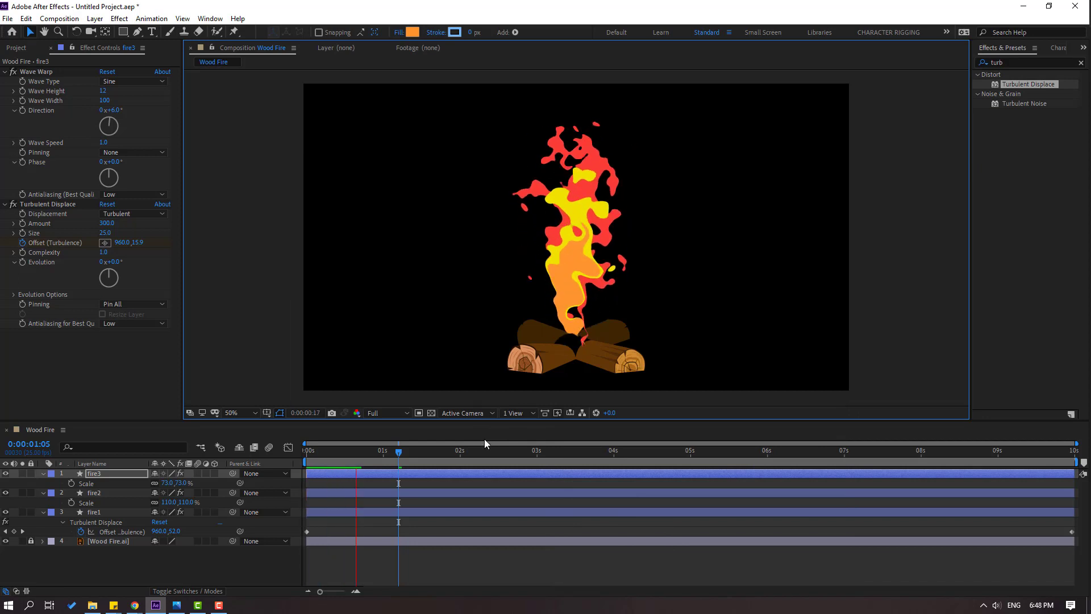
{"action": "left_click", "coordinate": [363, 473]}
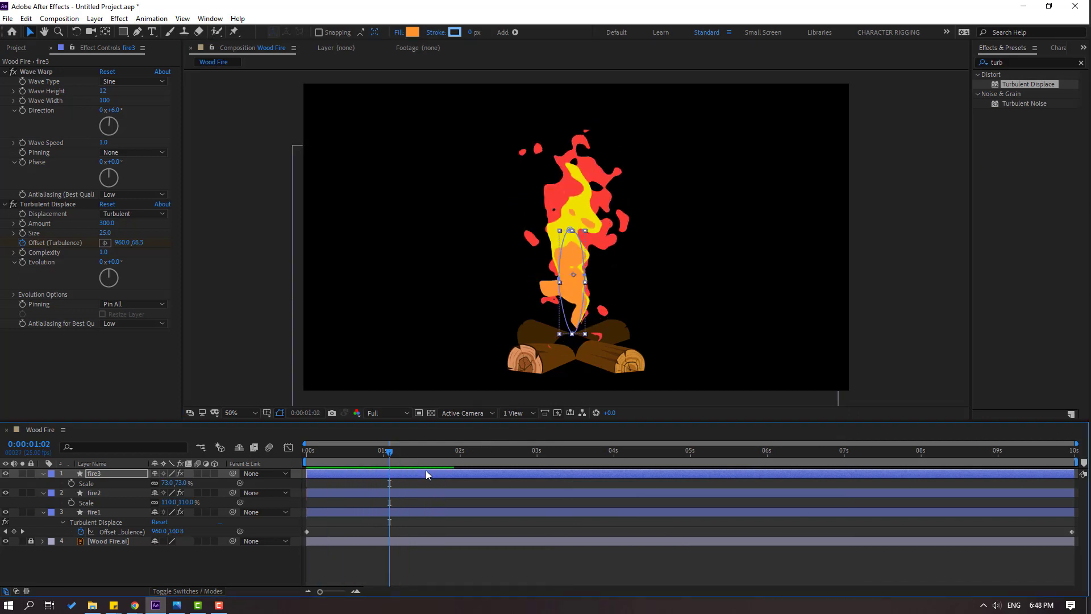
Set fire3's Turbulent Displace Amount to 367 and Size to 11, and preview the flame animation at a smaller magnification.
{"action": "key", "text": "space"}
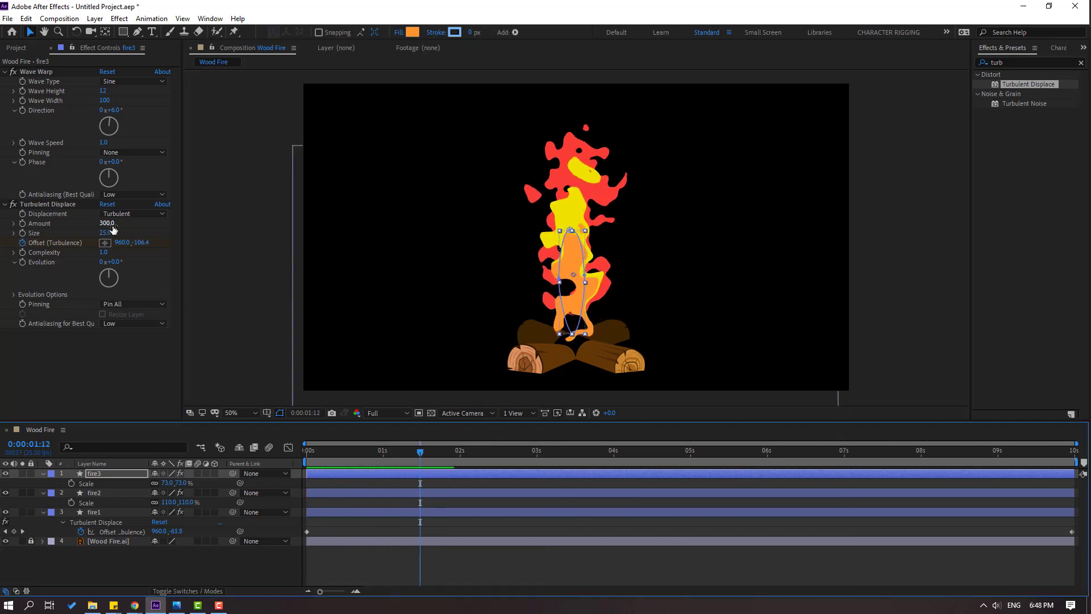
{"action": "left_click_drag", "start_coordinate": [113, 228], "coordinate": [135, 223]}
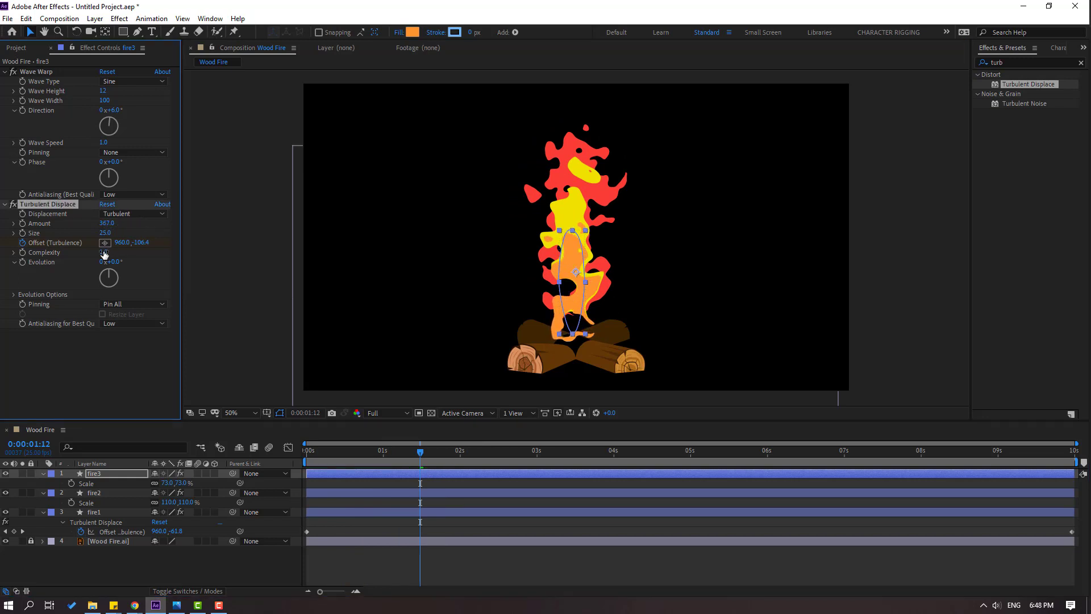
{"action": "left_click_drag", "start_coordinate": [115, 233], "coordinate": [97, 238]}
{"action": "key", "text": "space"}
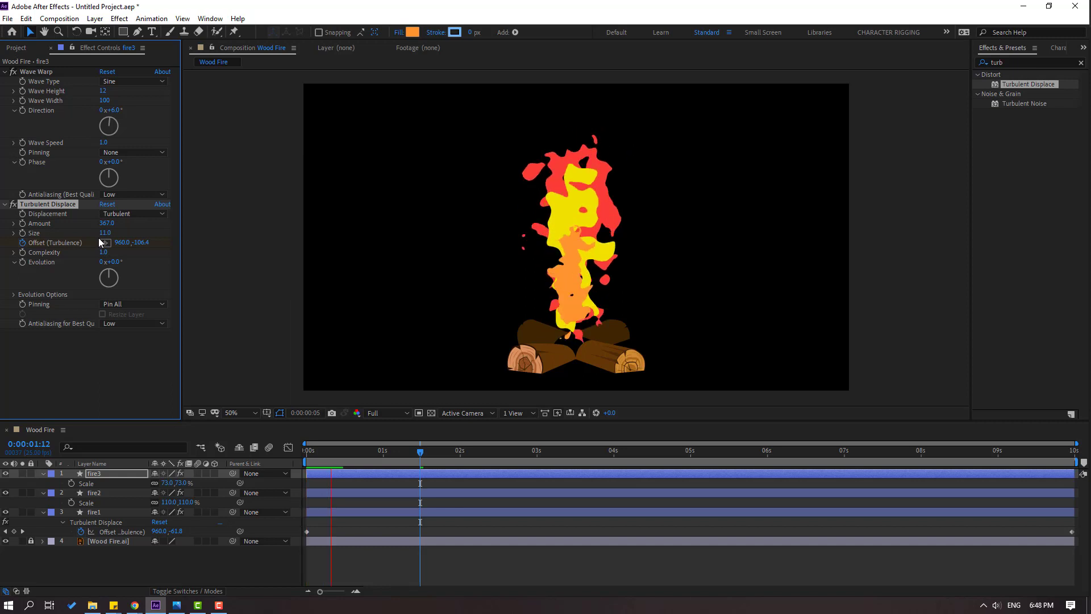
{"action": "key", "text": "comma"}
{"action": "key", "text": "comma"}
{"action": "key", "text": "comma"}
{"action": "key", "text": "comma"}
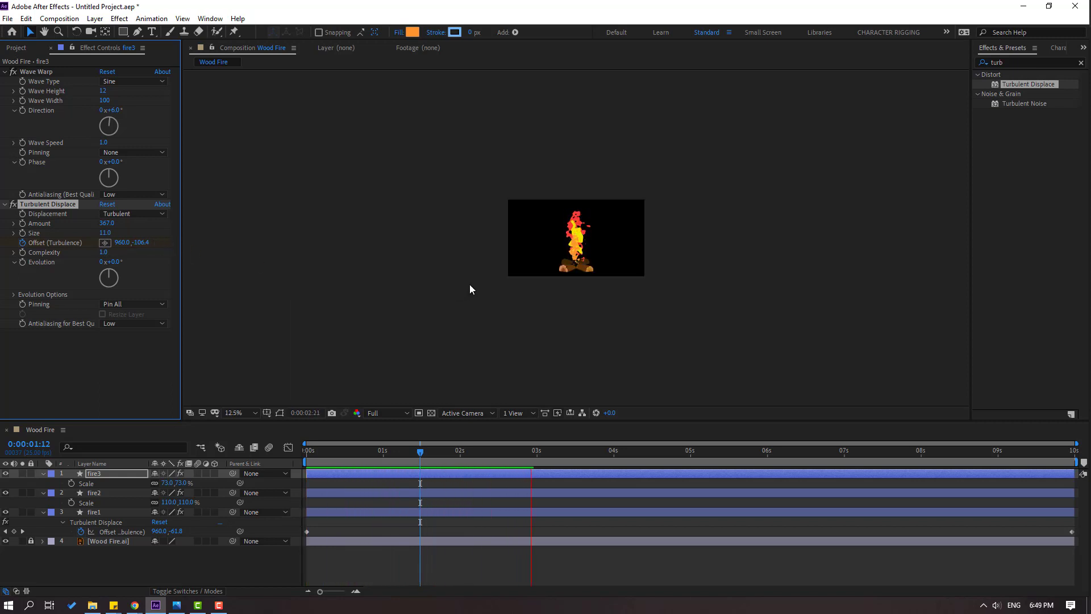
{"action": "key", "text": "period"}
{"action": "key", "text": "period"}
Reshape the fire1 path with the Pen tool, lowering its top and pulling in its sides to shorten the red flame.
{"action": "left_click", "coordinate": [131, 505]}
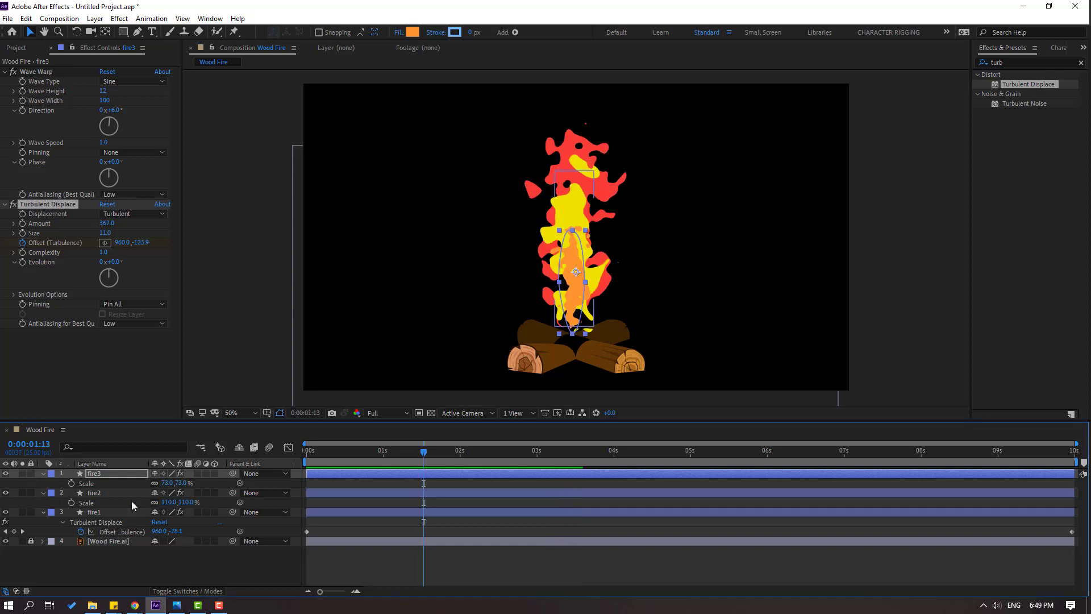
{"action": "left_click", "coordinate": [98, 514]}
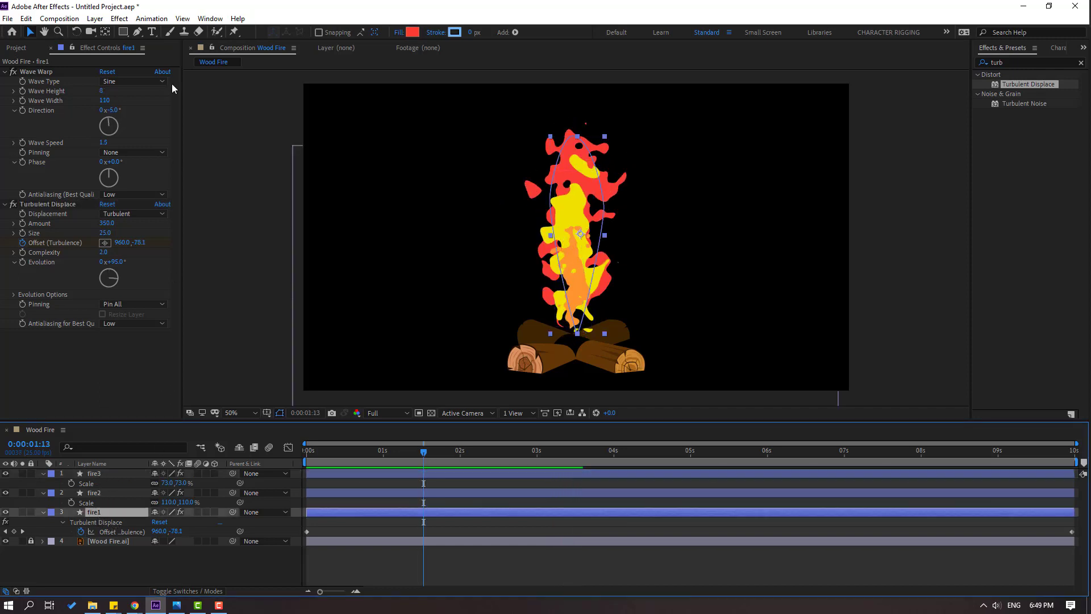
{"action": "left_click", "coordinate": [138, 33]}
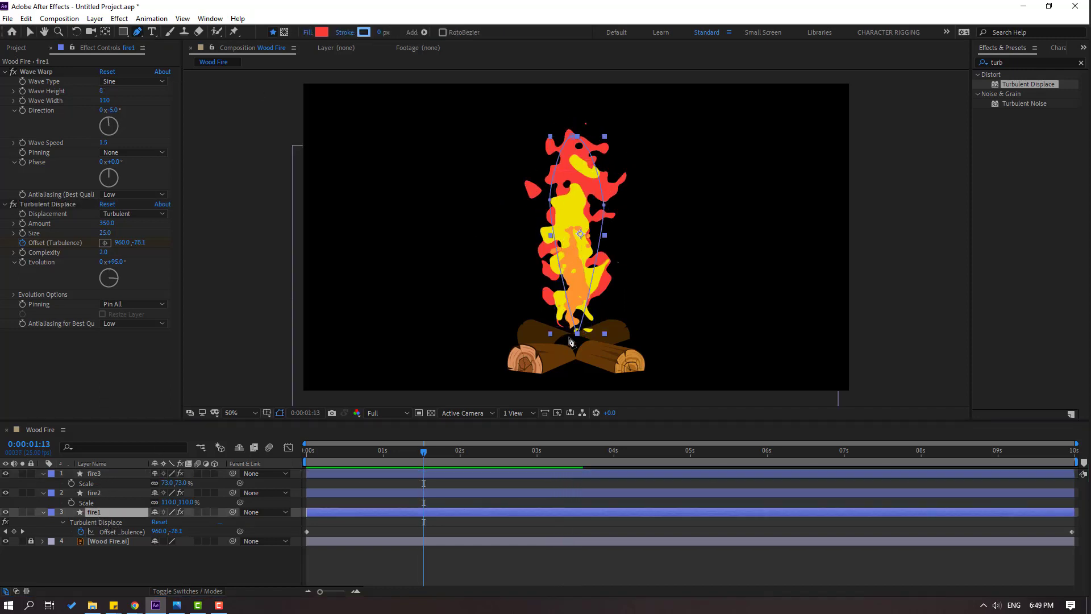
{"action": "left_click_drag", "start_coordinate": [576, 142], "coordinate": [599, 216]}
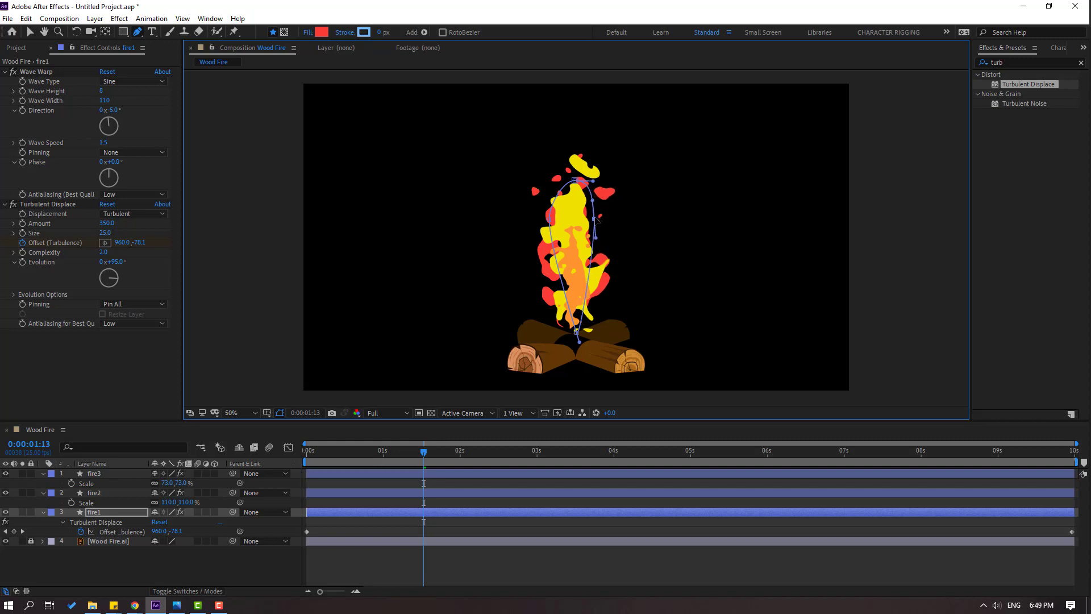
Reshape the fire2 path with the Pen tool, lowering its top so the yellow flame is shorter, and preview the result.
{"action": "left_click", "coordinate": [95, 493]}
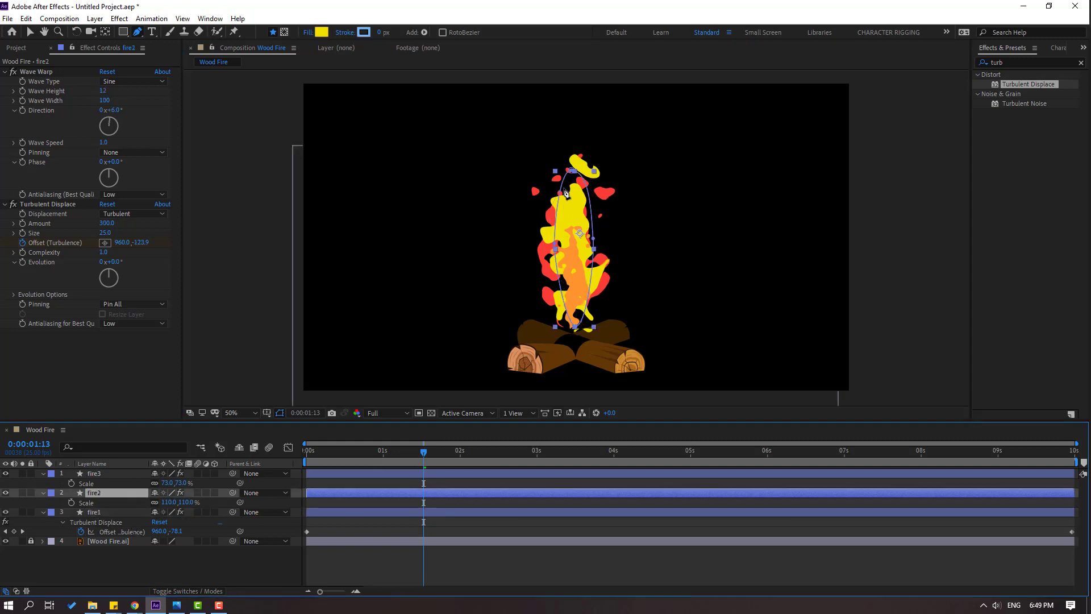
{"action": "left_click_drag", "start_coordinate": [570, 174], "coordinate": [590, 273]}
{"action": "key", "text": "space"}
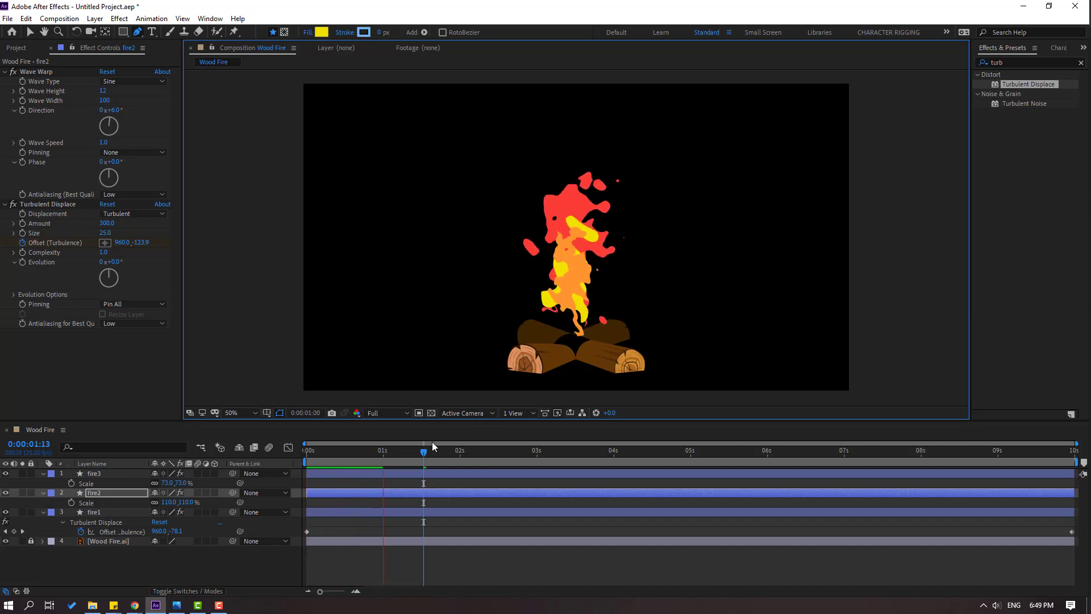
At 0:00:01:04, scale the fire3 layer down to 44% and preview the layered flame.
{"action": "left_click_drag", "start_coordinate": [421, 455], "coordinate": [389, 456]}
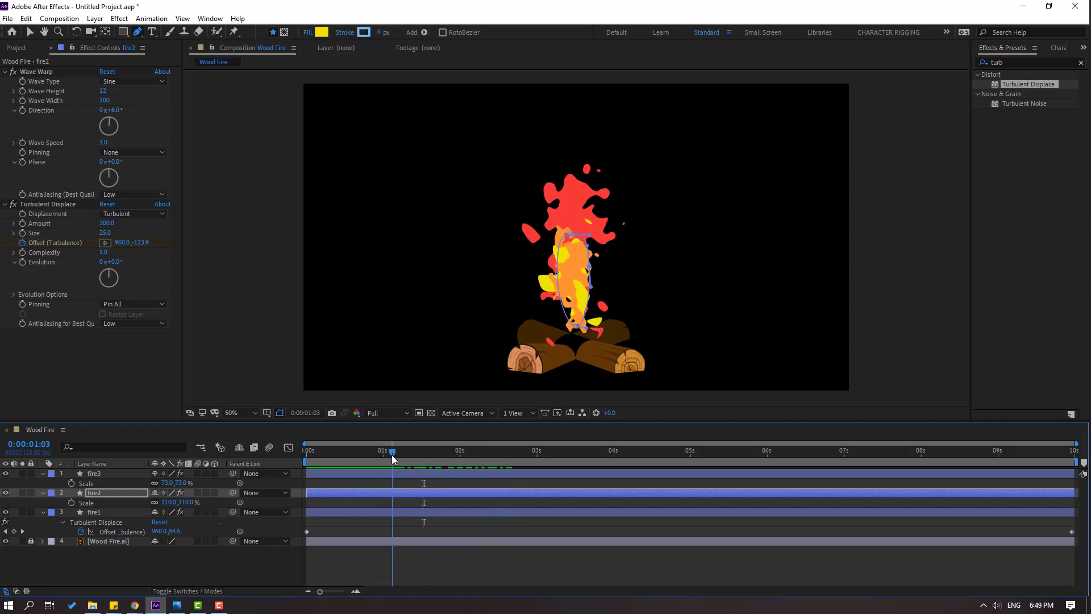
{"action": "left_click", "coordinate": [87, 475]}
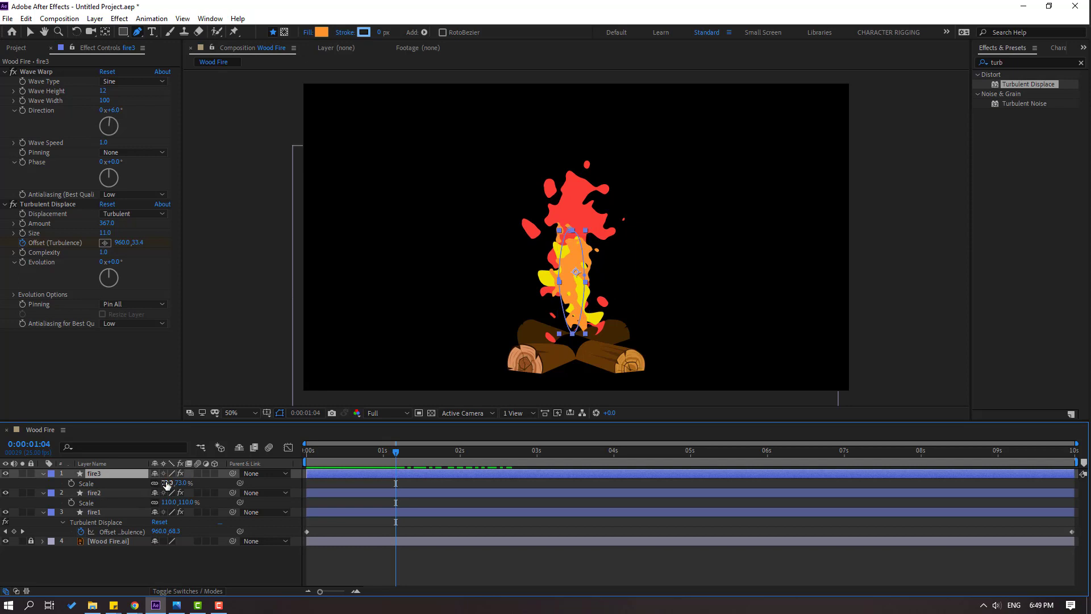
{"action": "left_click_drag", "start_coordinate": [166, 484], "coordinate": [150, 484]}
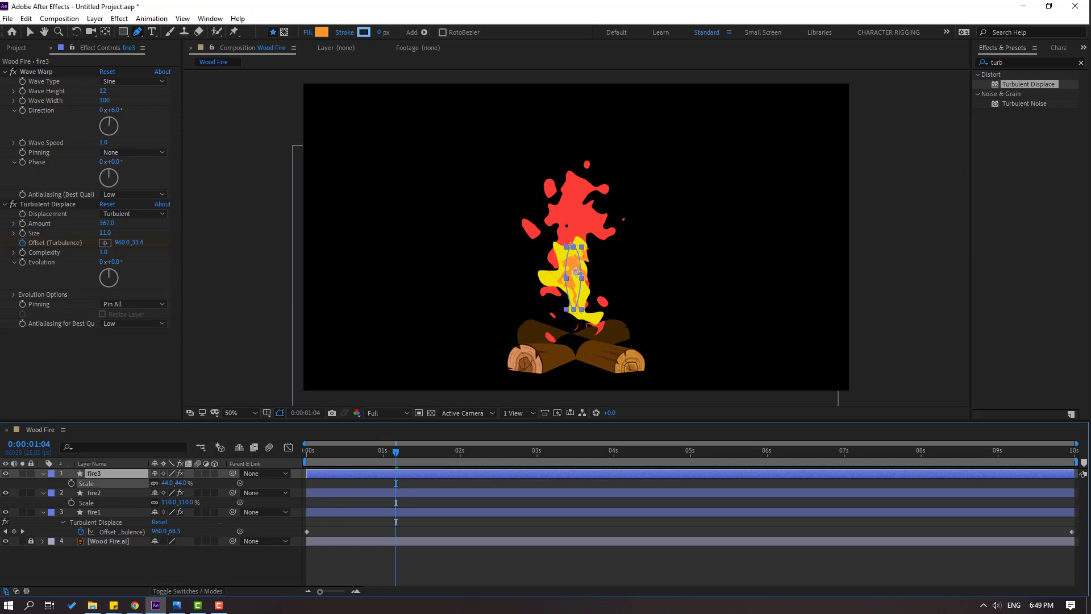
{"action": "left_click", "coordinate": [430, 551]}
{"action": "key", "text": "space"}
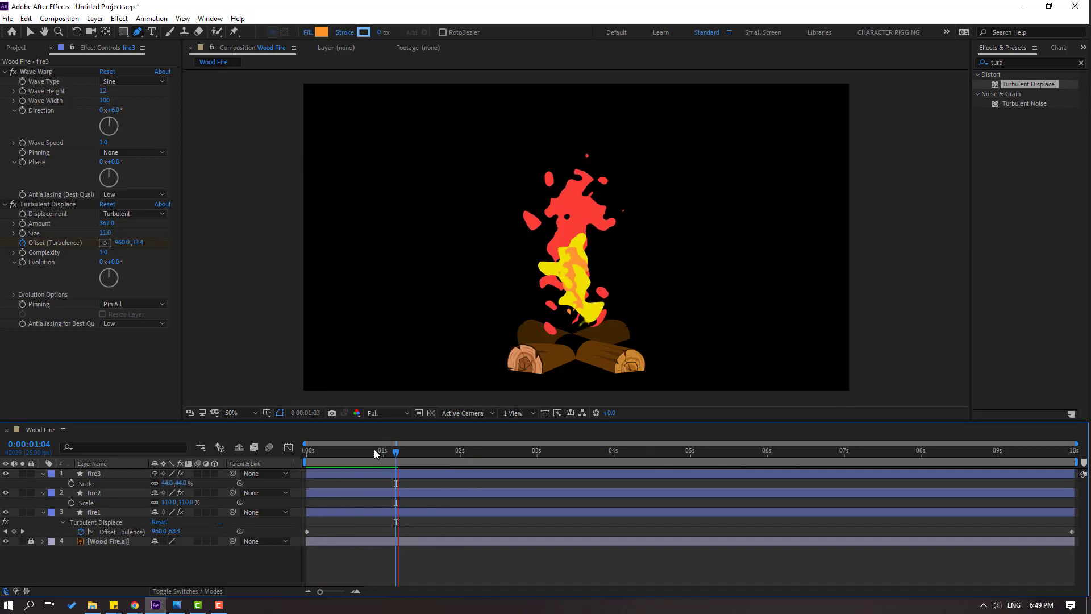
{"action": "scroll", "coordinate": [468, 304], "scroll_direction": "down", "scroll_amount": 5}
{"action": "scroll", "coordinate": [474, 309], "scroll_direction": "up", "scroll_amount": 5}
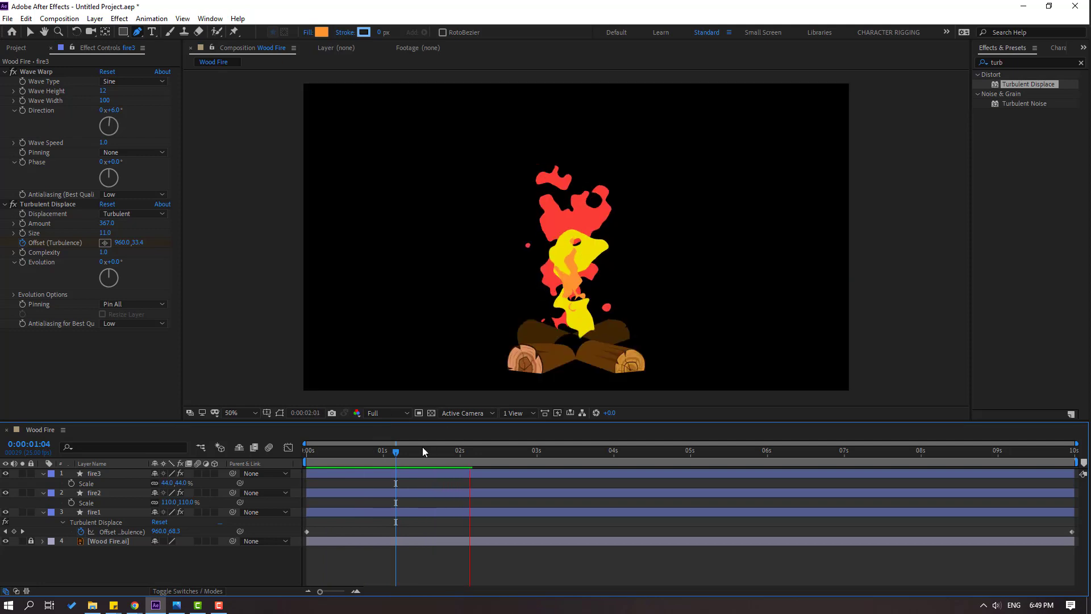
{"action": "key", "text": "space"}
Collapse the open properties of the fire layers and switch back to the Selection tool.
{"action": "left_click", "coordinate": [43, 485]}
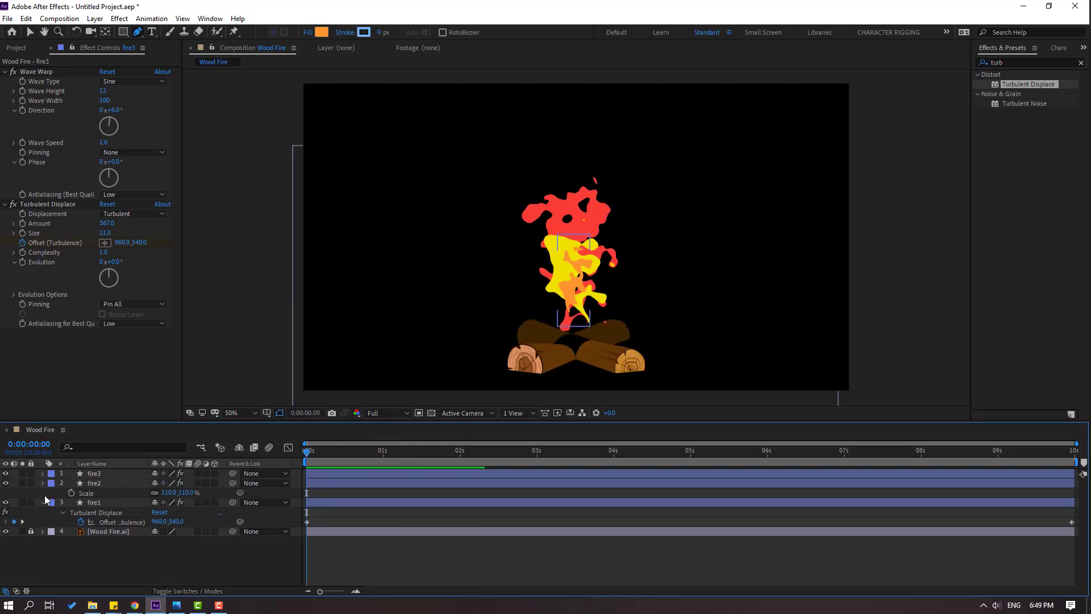
{"action": "left_click", "coordinate": [44, 495]}
{"action": "left_click", "coordinate": [31, 32]}
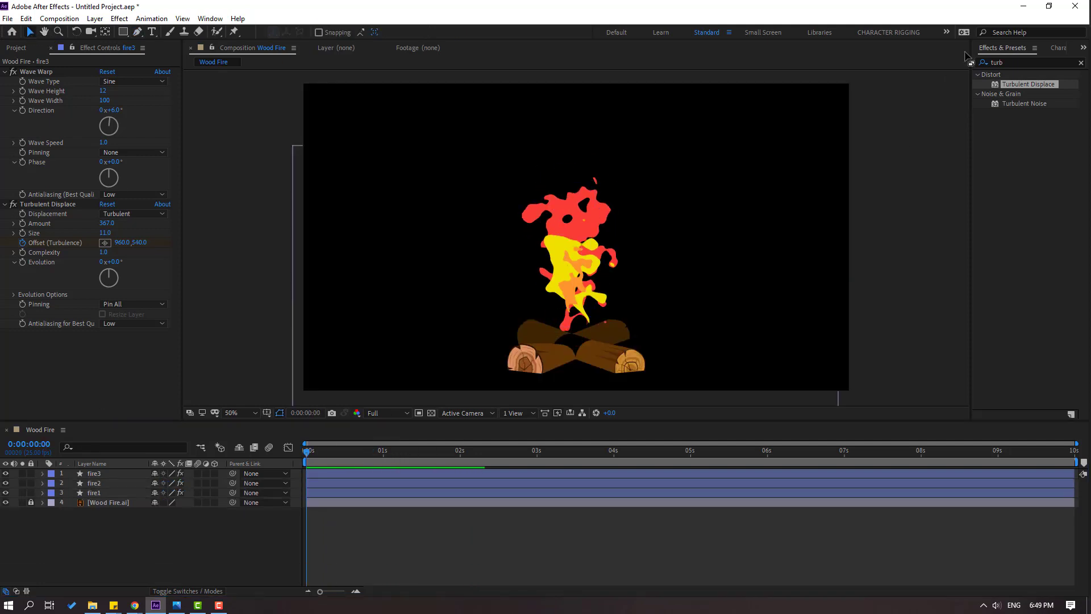
Find the Glow effect, apply it to fire1, and set its radius to 97 and threshold to 30.6%.
{"action": "left_click", "coordinate": [1017, 60]}
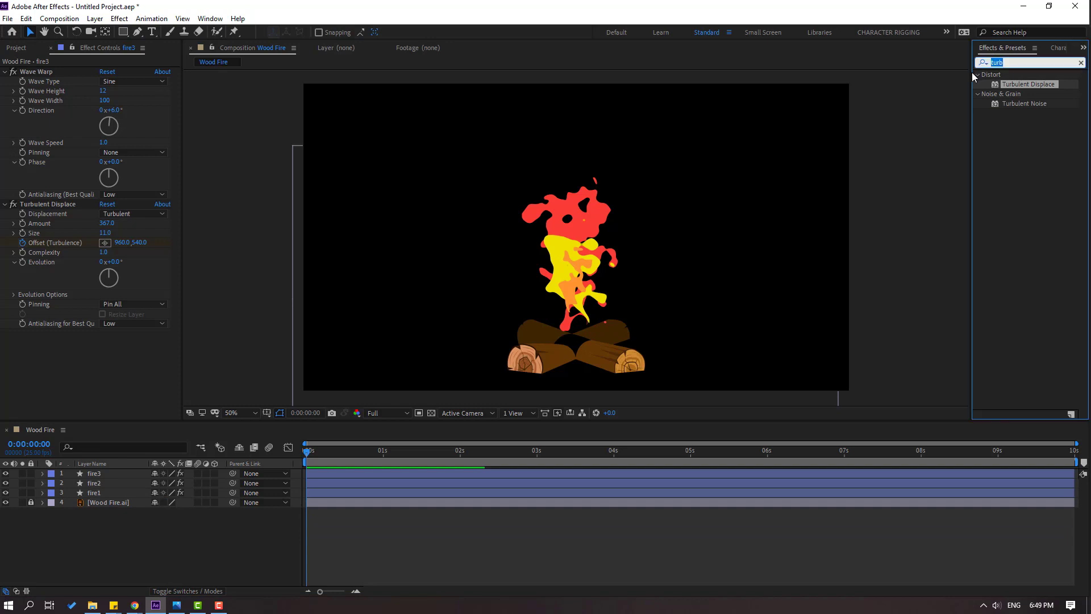
{"action": "type", "text": "glow"}
{"action": "left_click_drag", "start_coordinate": [1020, 133], "coordinate": [112, 495]}
{"action": "left_click", "coordinate": [108, 493]}
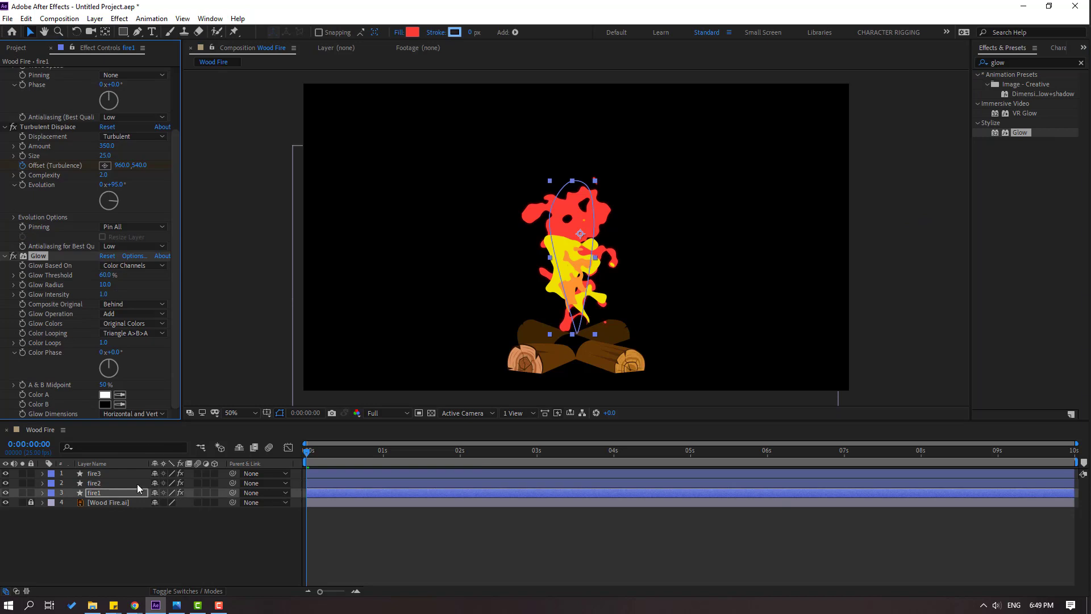
{"action": "left_click_drag", "start_coordinate": [104, 290], "coordinate": [148, 279]}
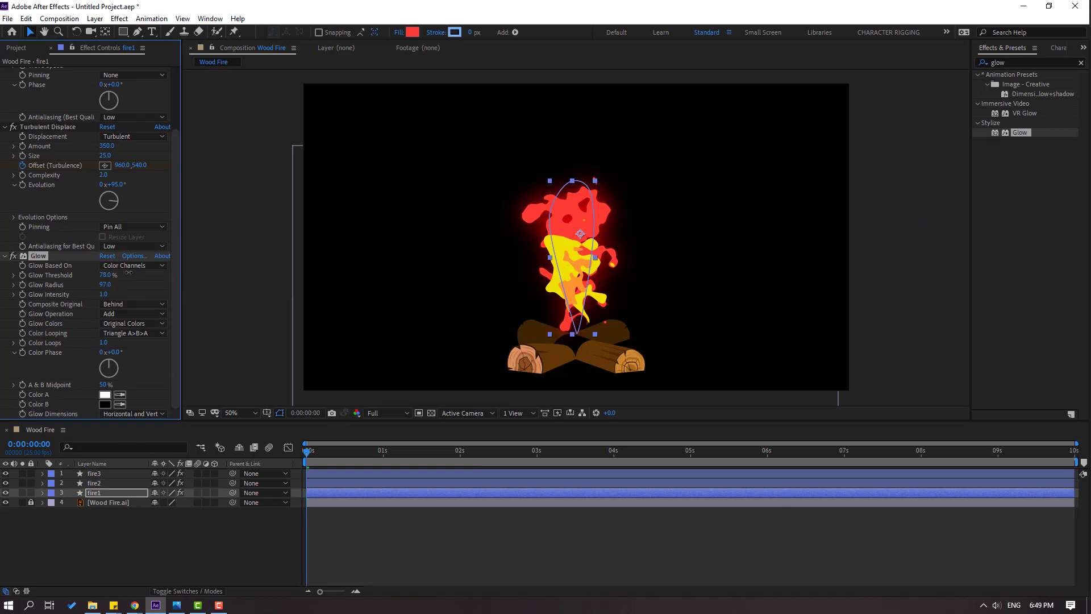
{"action": "left_click_drag", "start_coordinate": [71, 285], "coordinate": [92, 290]}
Copy the Glow effect onto fire2, set its threshold to 31.4% and radius to 125, and slightly reduce its intensity.
{"action": "left_click", "coordinate": [94, 483]}
{"action": "key", "text": "ctrl+v"}
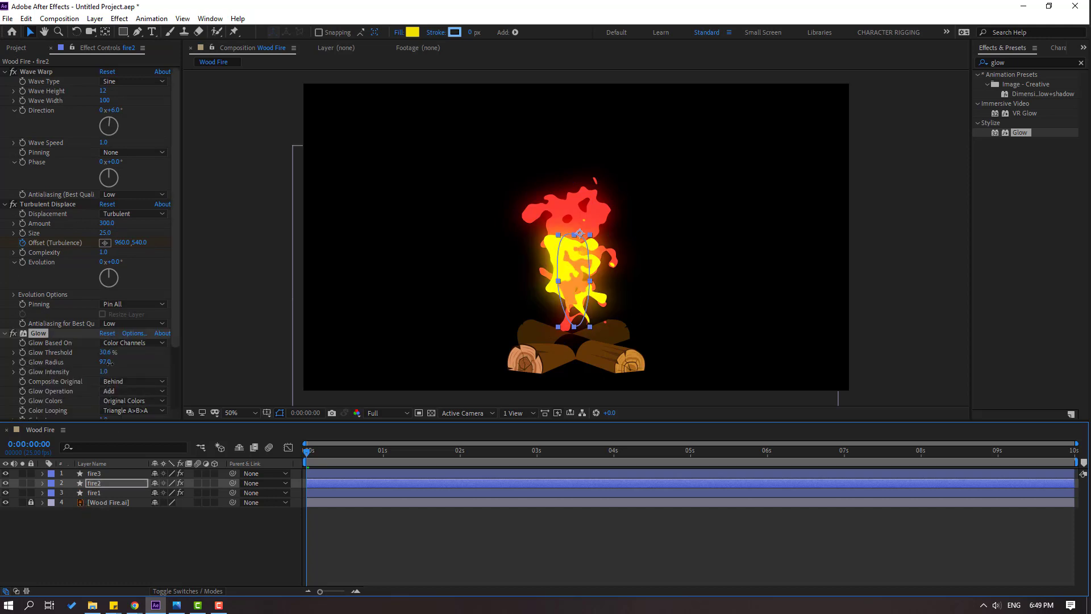
{"action": "left_click_drag", "start_coordinate": [105, 362], "coordinate": [119, 362]}
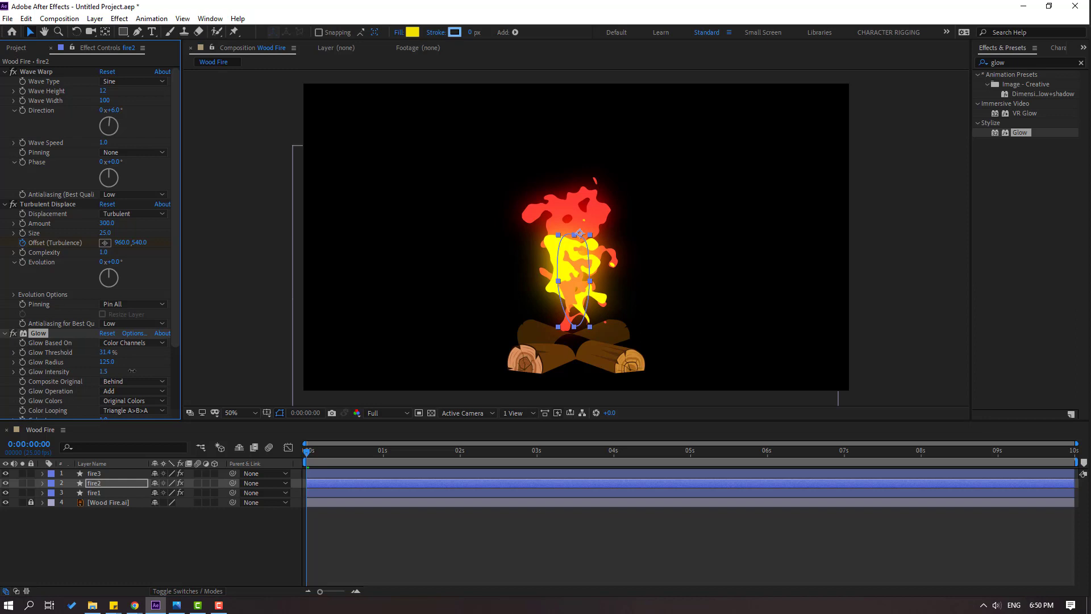
{"action": "left_click_drag", "start_coordinate": [132, 370], "coordinate": [82, 375]}
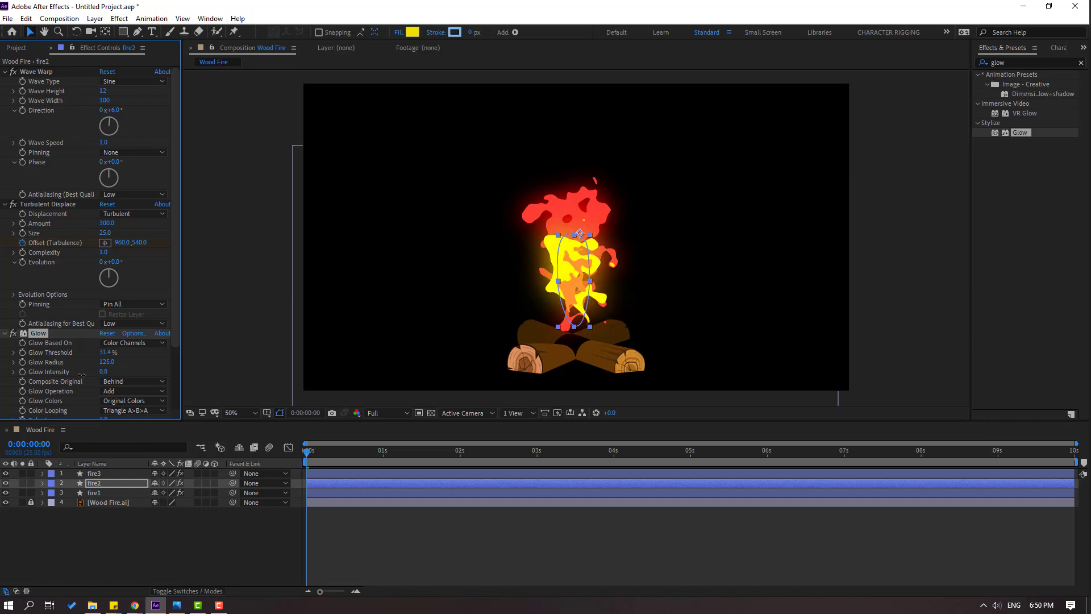
Paste the Glow effect onto fire3, set its threshold to 67.8% and radius to 96, and preview the glowing flame.
{"action": "left_click", "coordinate": [94, 475]}
{"action": "key", "text": "ctrl+v"}
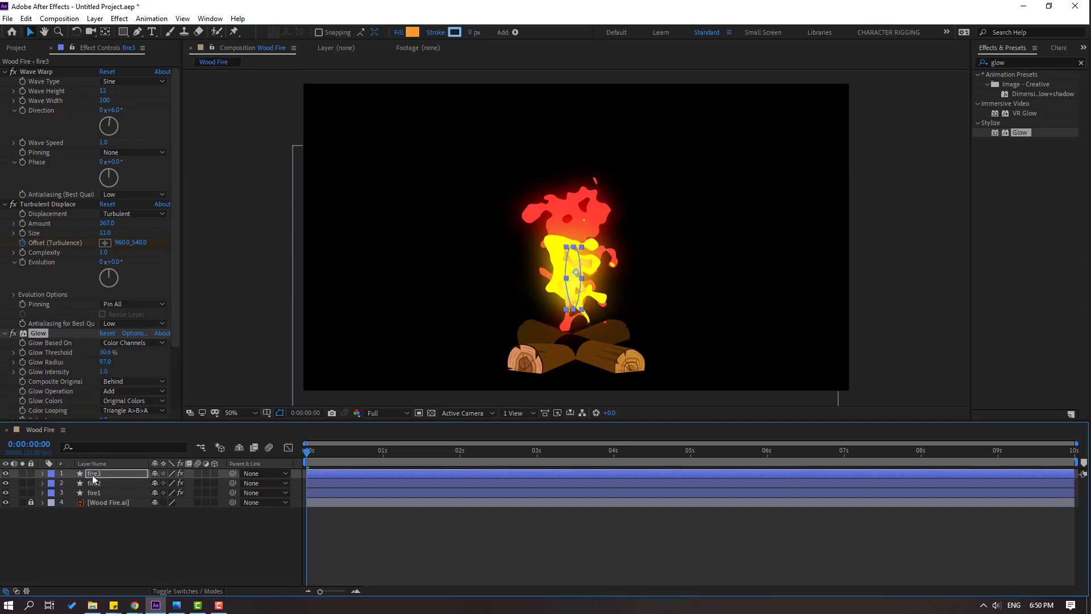
{"action": "left_click_drag", "start_coordinate": [105, 361], "coordinate": [149, 346]}
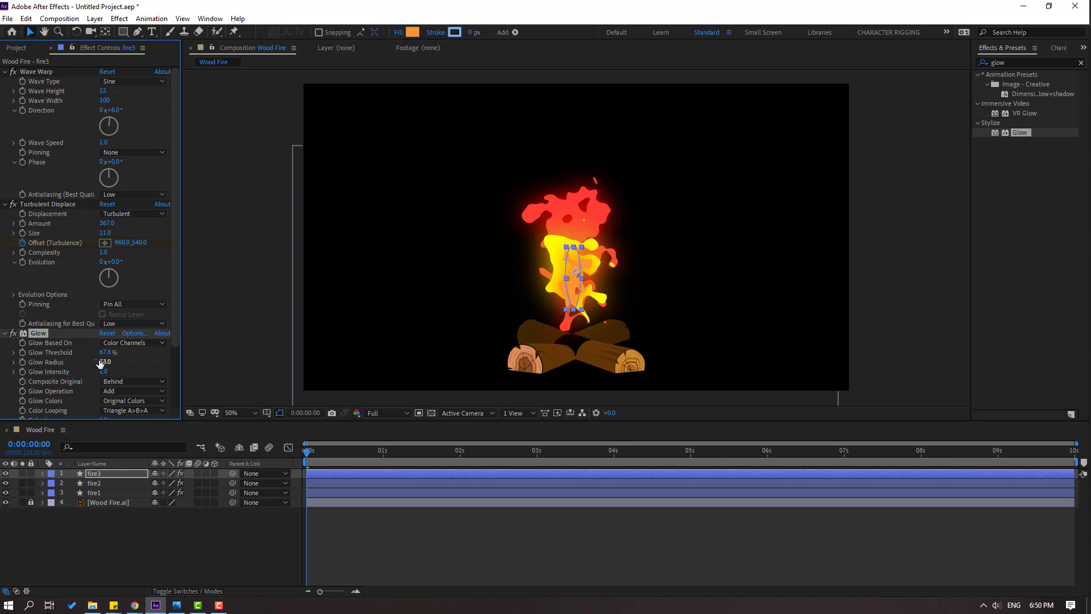
{"action": "left_click_drag", "start_coordinate": [141, 361], "coordinate": [105, 361]}
{"action": "left_click", "coordinate": [437, 533]}
{"action": "key", "text": "space"}
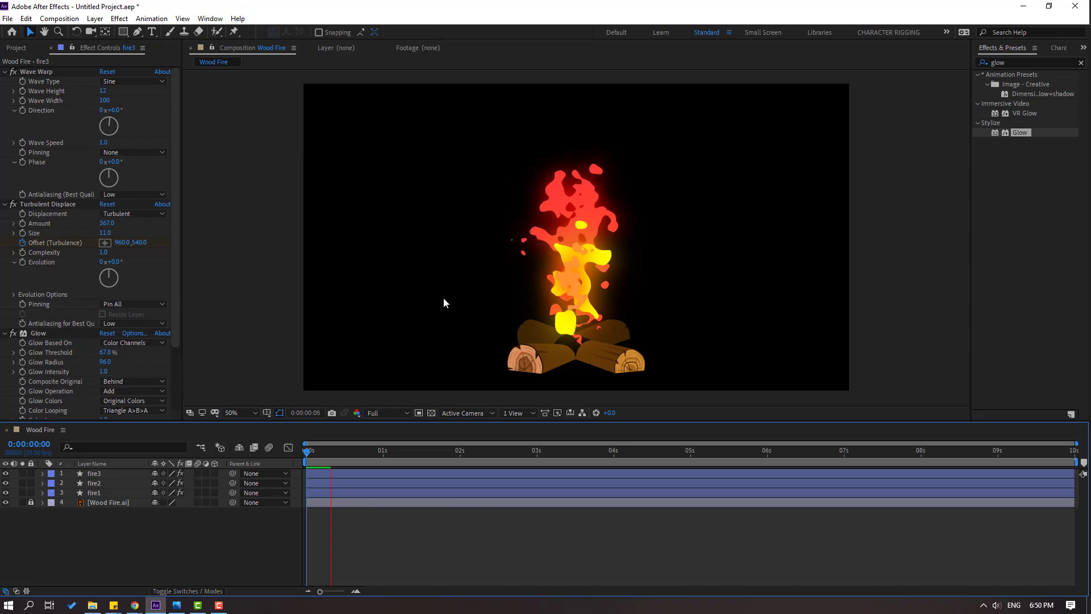
{"action": "key", "text": "comma"}
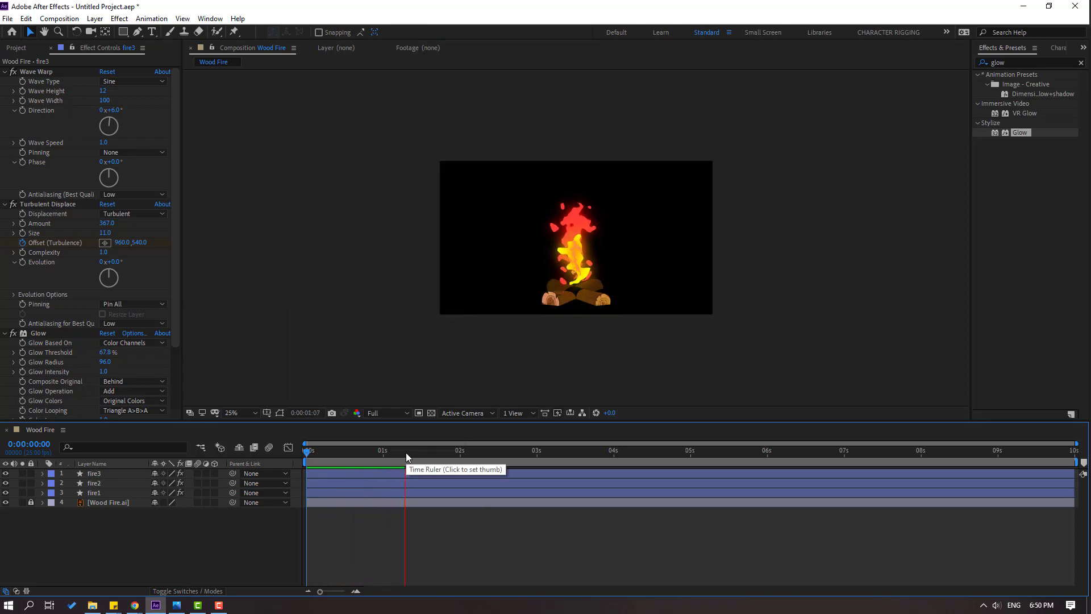
Pre-compose the fire1, fire2 and fire3 layers into a new composition named FIRE, moving all attributes into it.
{"action": "left_click_drag", "start_coordinate": [410, 454], "coordinate": [347, 458]}
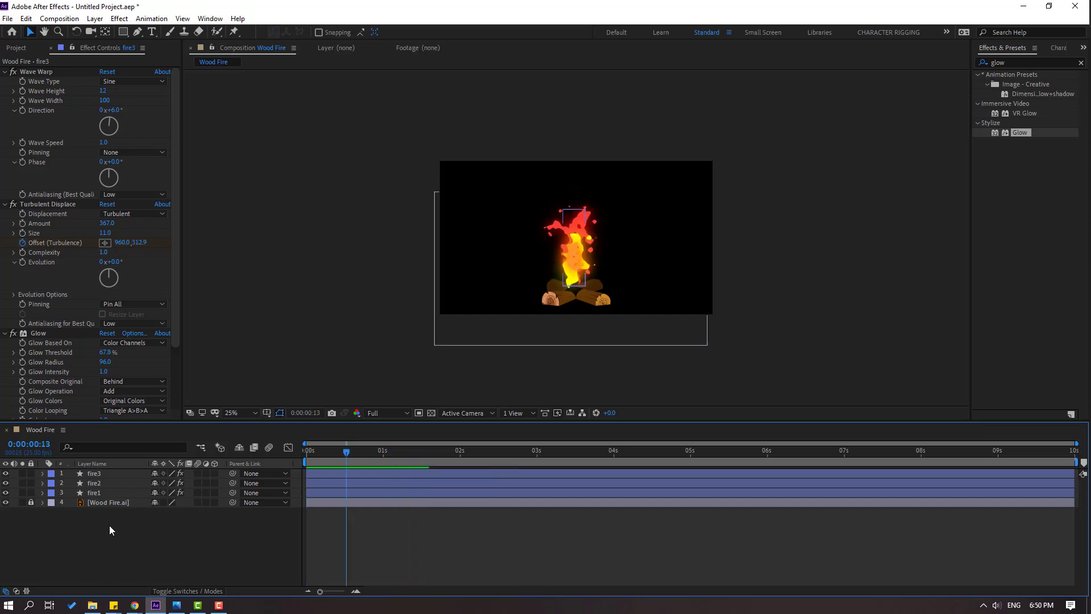
{"action": "left_click", "coordinate": [100, 492]}
{"action": "left_click", "coordinate": [95, 475], "text": "shift"}
{"action": "left_click", "coordinate": [95, 491], "text": "shift"}
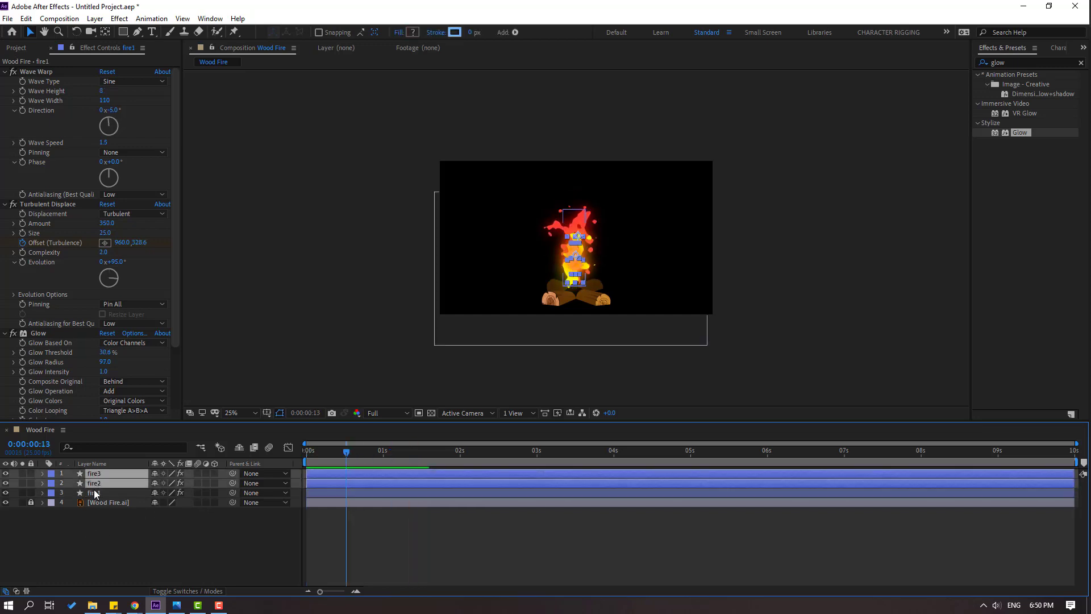
{"action": "left_click", "coordinate": [94, 492], "text": "shift"}
{"action": "right_click", "coordinate": [95, 491]}
{"action": "left_click", "coordinate": [138, 435]}
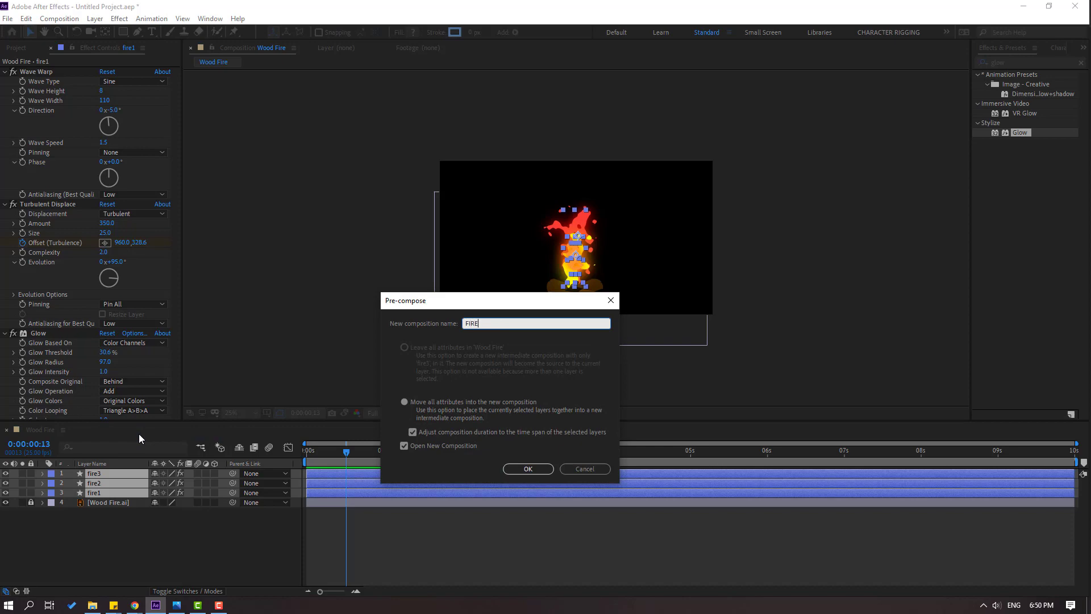
{"action": "type", "text": "FIRE"}
{"action": "left_click", "coordinate": [536, 472]}
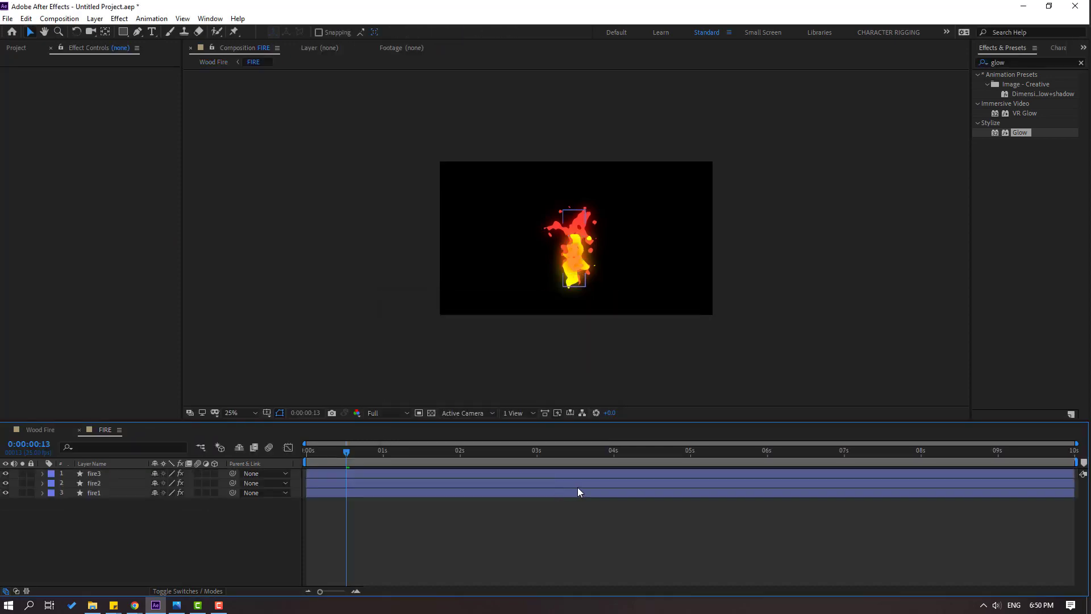
Return to the Wood Fire composition, pick the Pen tool, and lower the FIRE layer's opacity to 46% at 0:00:01:10.
{"action": "left_click", "coordinate": [38, 429]}
{"action": "scroll", "coordinate": [581, 313], "scroll_direction": "up", "scroll_amount": 2}
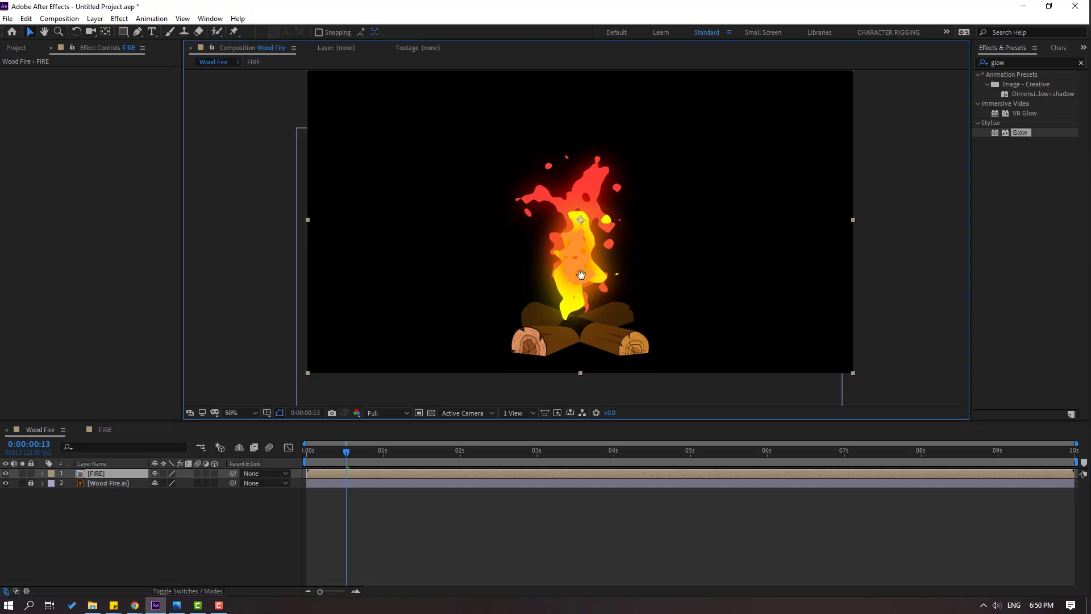
{"action": "left_click_drag", "start_coordinate": [347, 453], "coordinate": [415, 453]}
{"action": "scroll", "coordinate": [583, 256], "scroll_direction": "up", "scroll_amount": 2}
{"action": "left_click_drag", "start_coordinate": [592, 250], "coordinate": [588, 268]}
{"action": "left_click", "coordinate": [137, 32]}
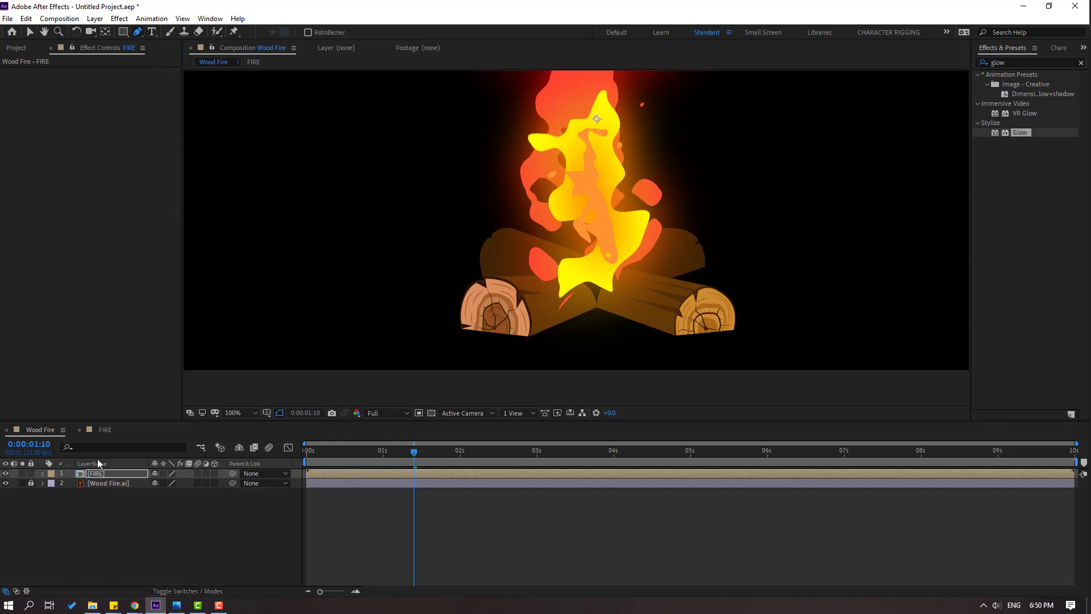
{"action": "left_click", "coordinate": [96, 476]}
{"action": "scroll", "coordinate": [626, 307], "scroll_direction": "up", "scroll_amount": 2}
{"action": "key", "text": "t"}
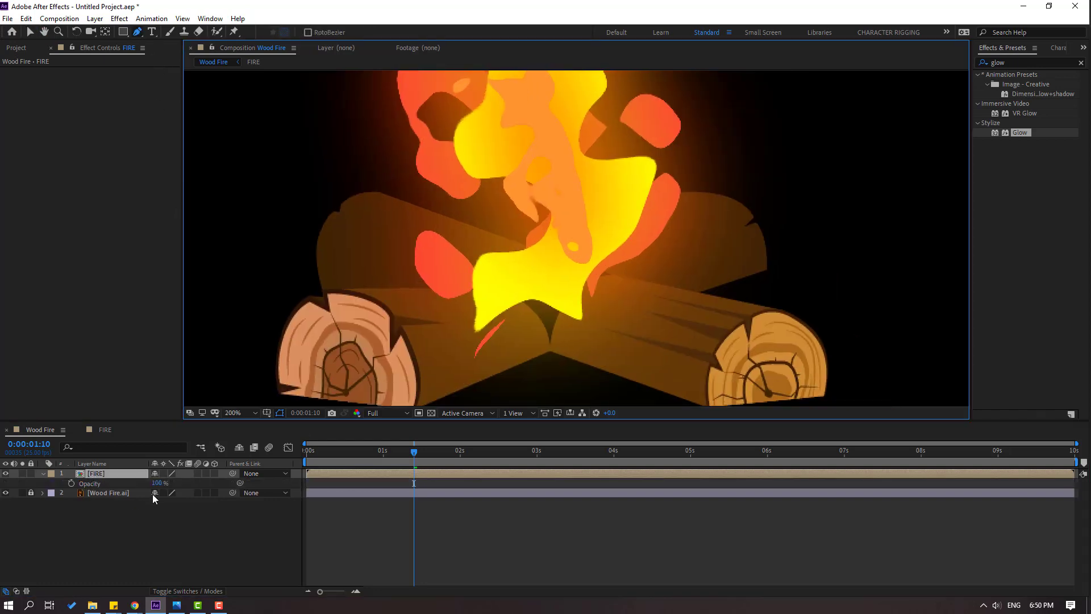
{"action": "left_click_drag", "start_coordinate": [155, 482], "coordinate": [124, 483]}
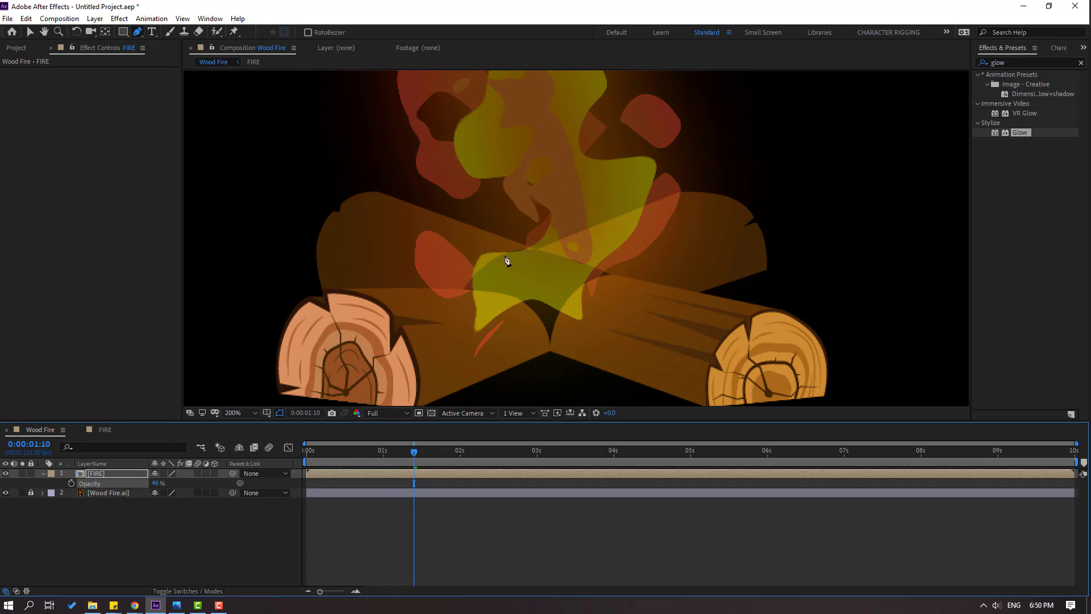
Draw a closed mask on the FIRE layer with the Pen tool, tracing the front logs' upper edges and enclosing the area below them.
{"action": "left_click", "coordinate": [463, 290]}
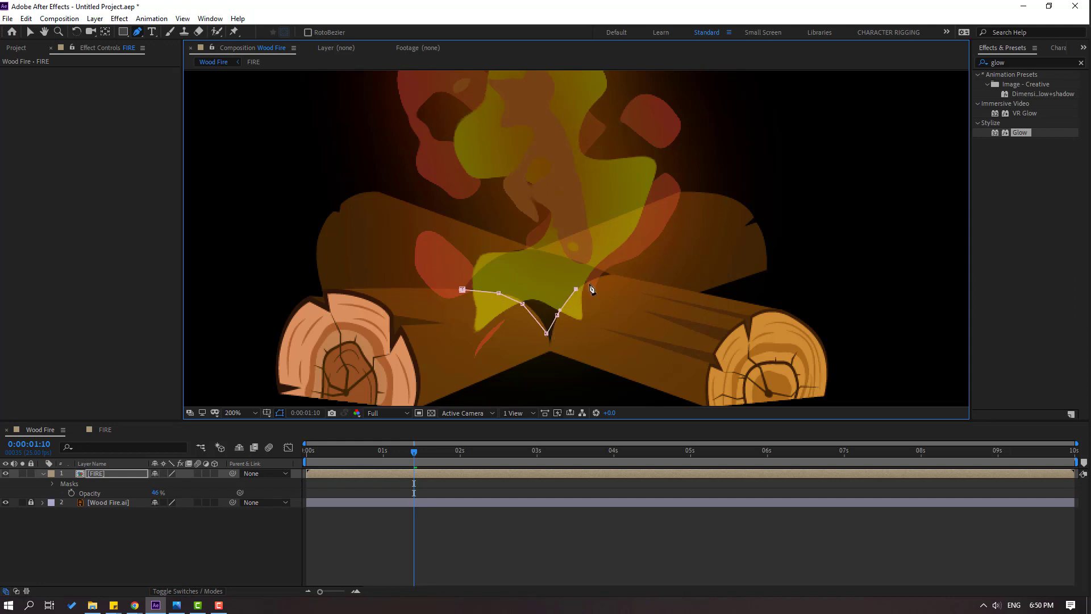
{"action": "scroll", "coordinate": [625, 281], "scroll_direction": "down", "scroll_amount": 2}
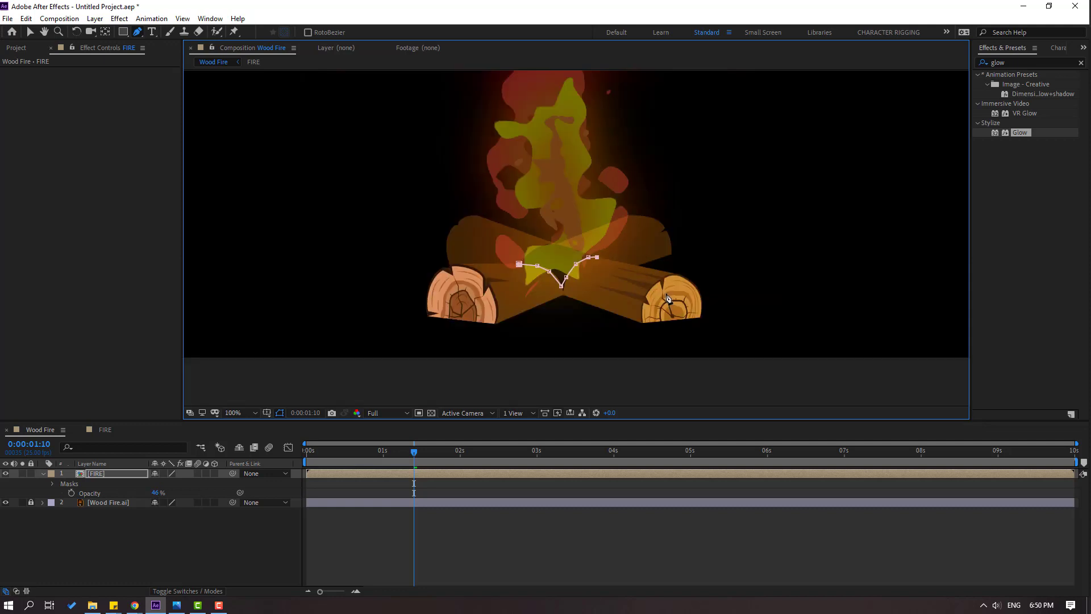
{"action": "left_click", "coordinate": [698, 281]}
{"action": "left_click", "coordinate": [451, 343]}
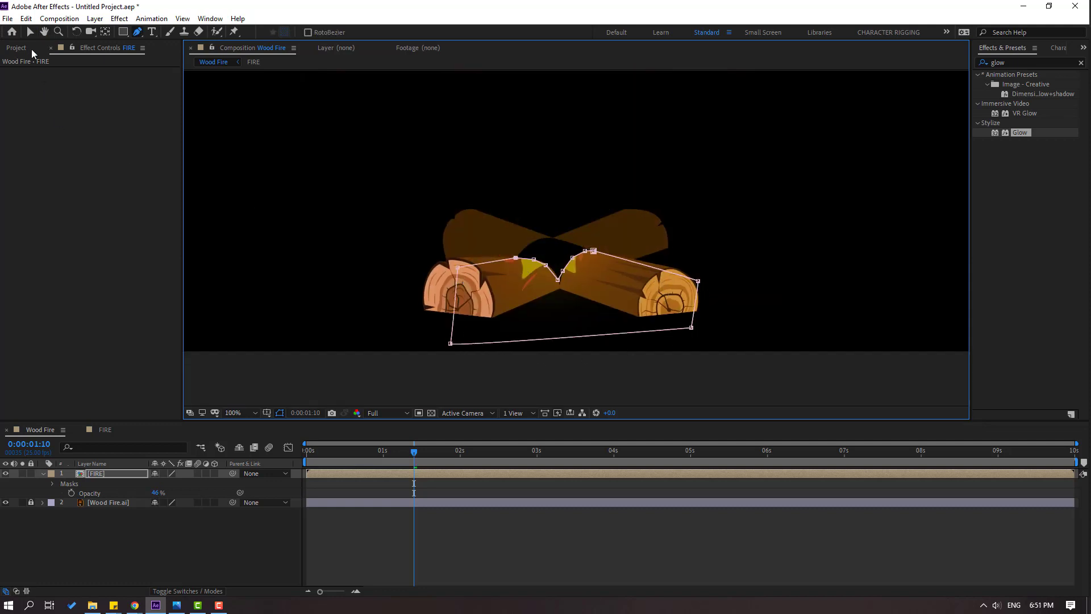
{"action": "left_click", "coordinate": [30, 32]}
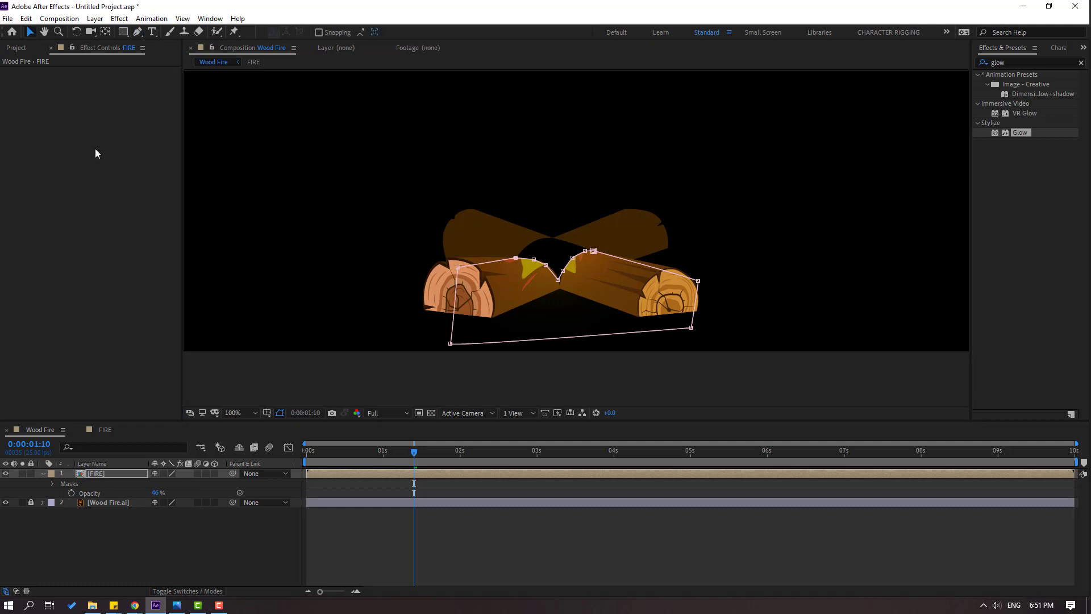
Invert Mask 1 on the FIRE layer so it hides the flame over the front logs.
{"action": "left_click", "coordinate": [52, 484]}
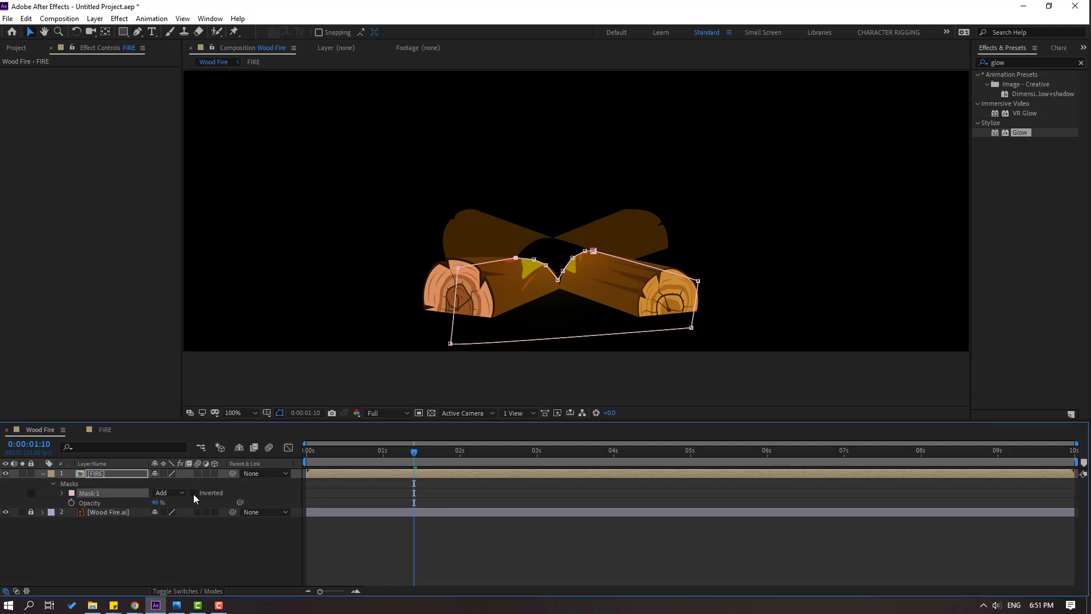
{"action": "left_click", "coordinate": [194, 493]}
{"action": "left_click", "coordinate": [174, 546]}
{"action": "scroll", "coordinate": [485, 349], "scroll_direction": "up", "scroll_amount": 2}
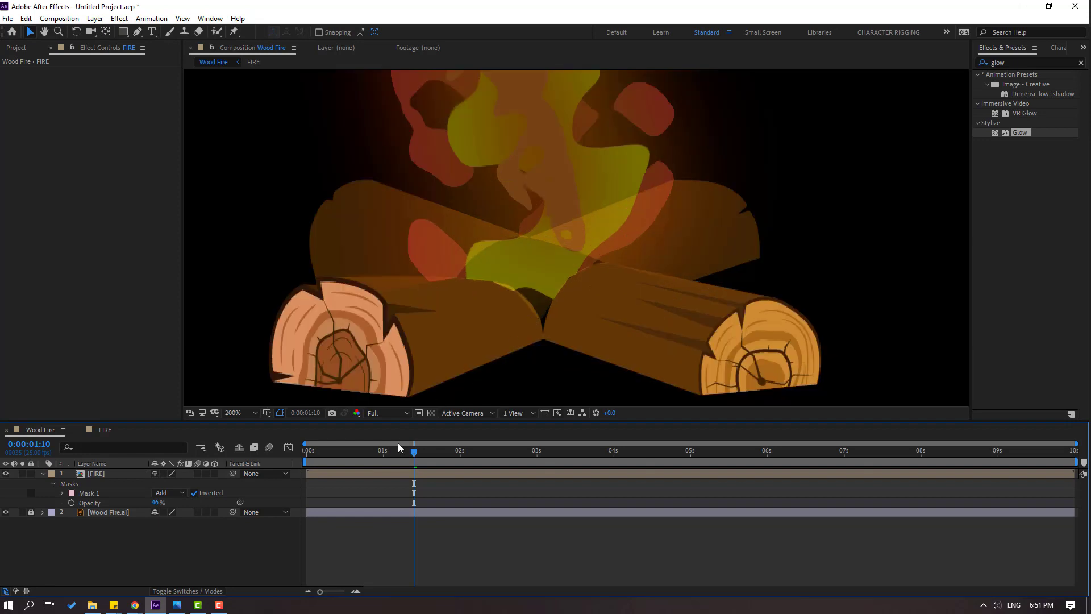
At 0:00:02:07, shift Mask 1's path slightly to the right to line it up with the front logs' edges.
{"action": "left_click_drag", "start_coordinate": [414, 450], "coordinate": [486, 445]}
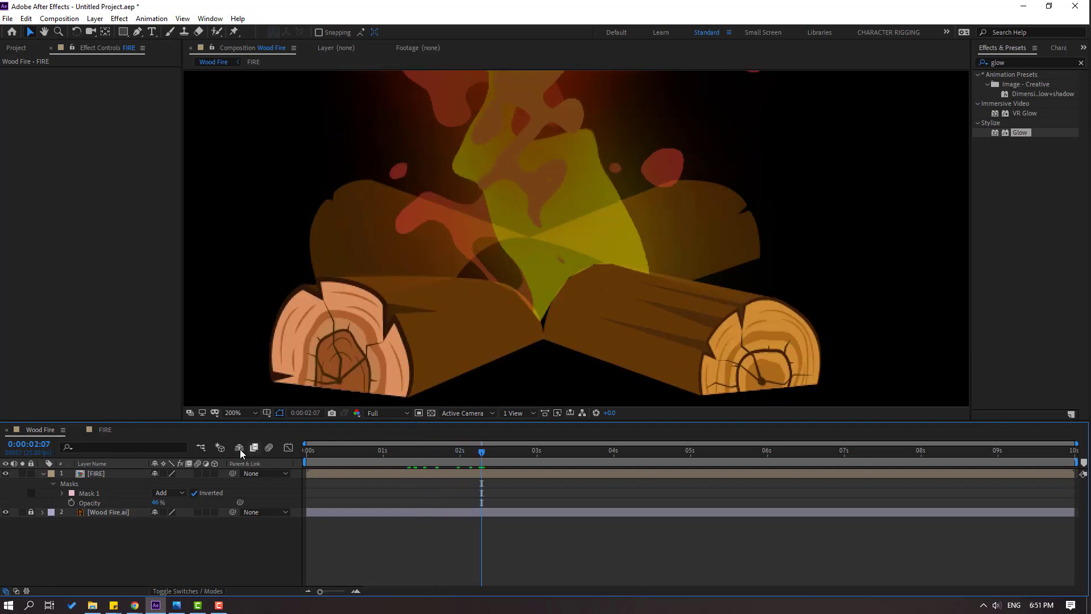
{"action": "left_click", "coordinate": [91, 494]}
{"action": "scroll", "coordinate": [537, 323], "scroll_direction": "up", "scroll_amount": 2}
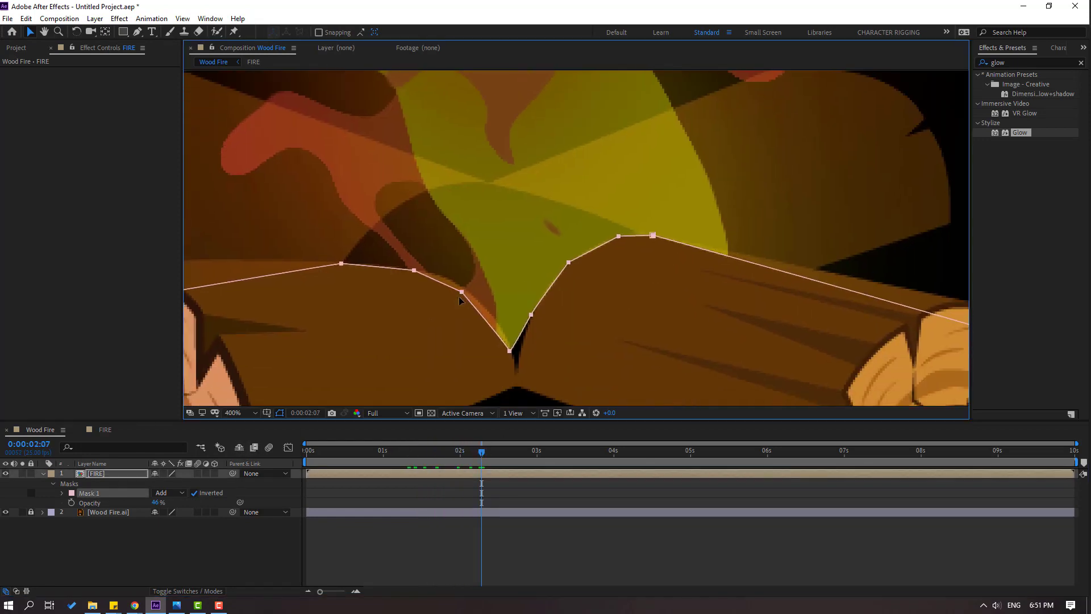
{"action": "left_click", "coordinate": [62, 493]}
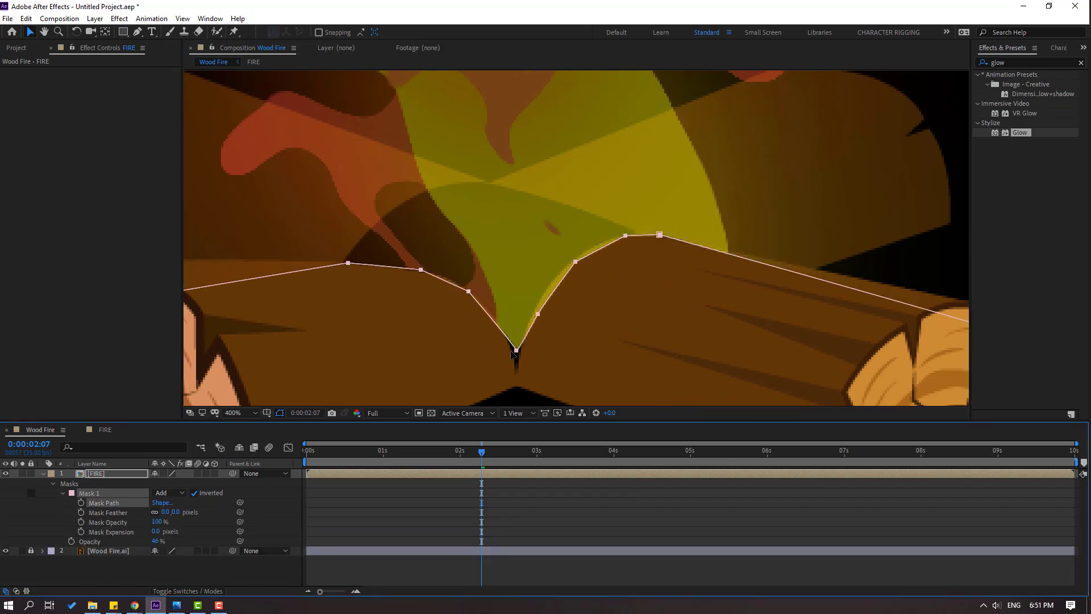
{"action": "mouse_move", "coordinate": [516, 352]}
{"action": "left_mouse_down"}
{"action": "mouse_move", "coordinate": [517, 369]}
{"action": "mouse_move", "coordinate": [517, 353]}
{"action": "left_mouse_up"}
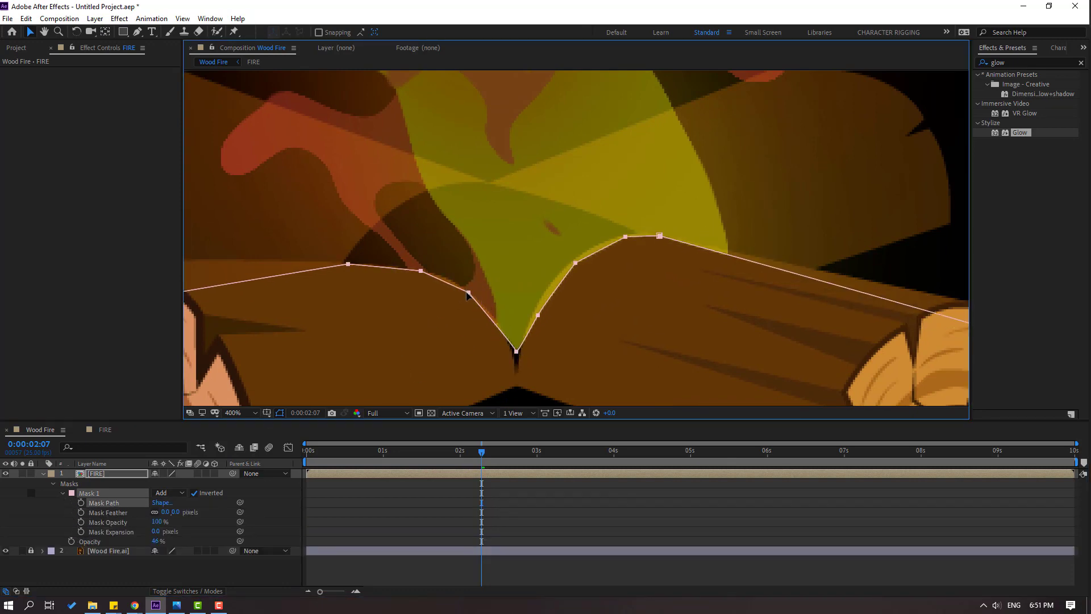
Lower the mask's V-shaped point into the gap between the logs and curve the points on both sides along the log edges.
{"action": "left_click", "coordinate": [138, 33]}
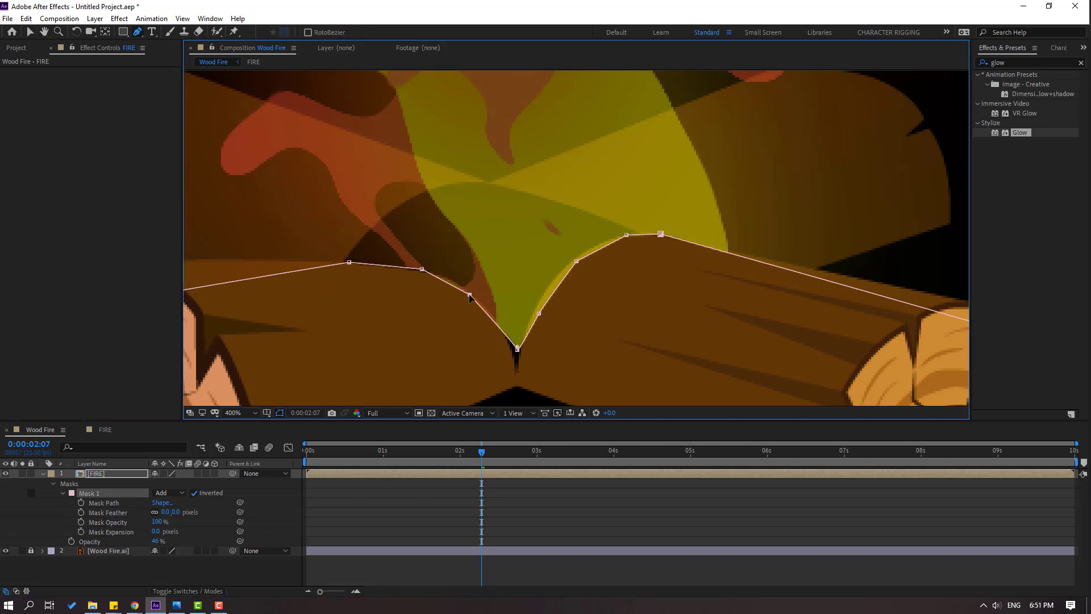
{"action": "left_click_drag", "start_coordinate": [517, 349], "coordinate": [518, 370]}
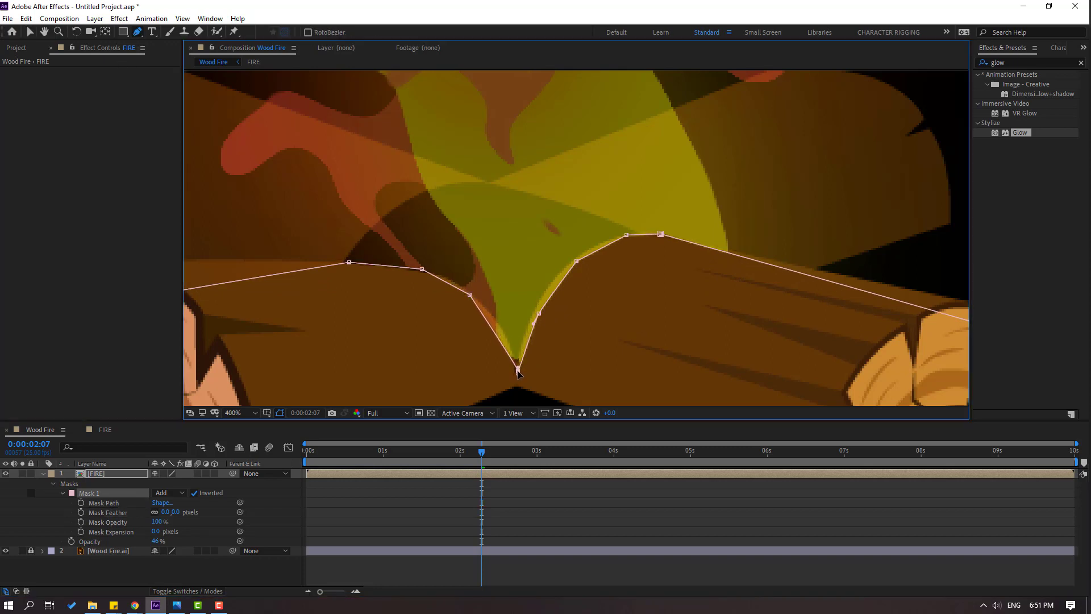
{"action": "left_click_drag", "start_coordinate": [470, 295], "coordinate": [455, 282]}
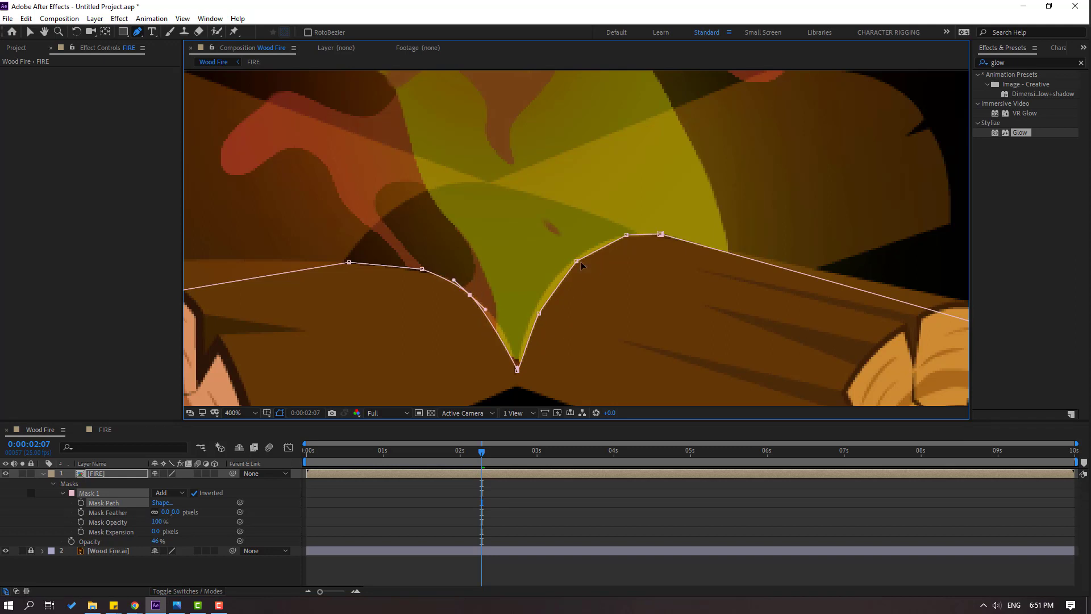
{"action": "left_click_drag", "start_coordinate": [578, 262], "coordinate": [580, 284]}
{"action": "key", "text": "comma"}
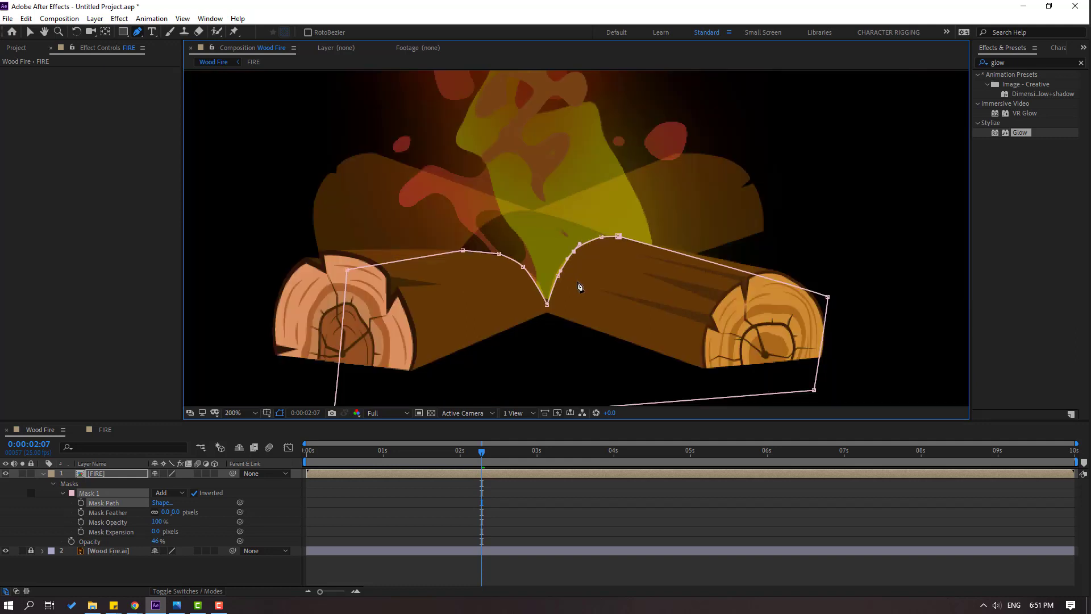
Move the mask's upper-left corner outward to the top of the left log's cut end.
{"action": "left_click_drag", "start_coordinate": [347, 270], "coordinate": [322, 253]}
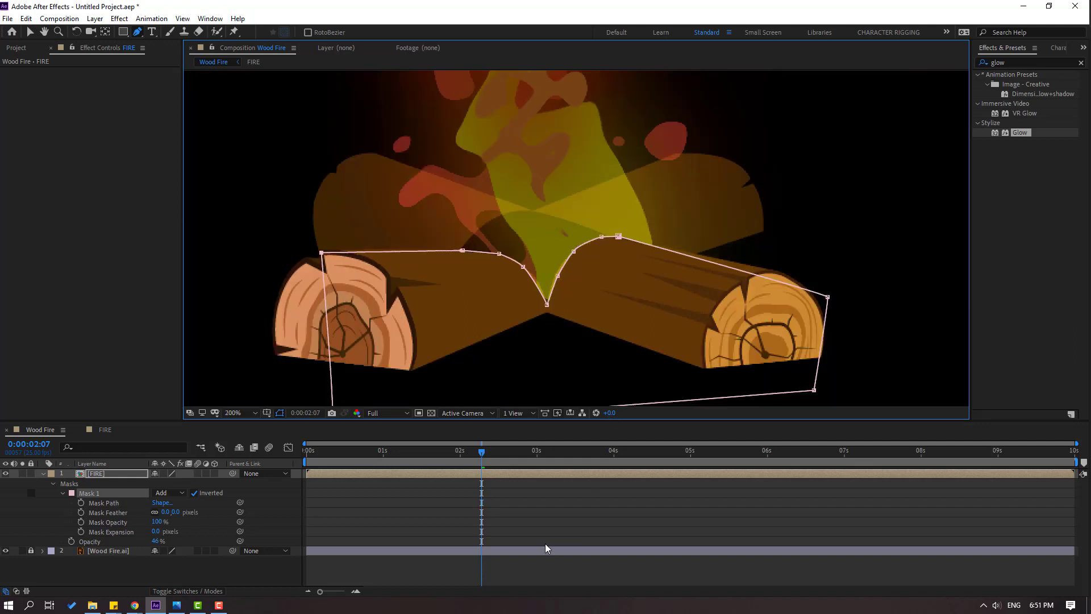
{"action": "left_click", "coordinate": [539, 575]}
{"action": "key", "text": "comma"}
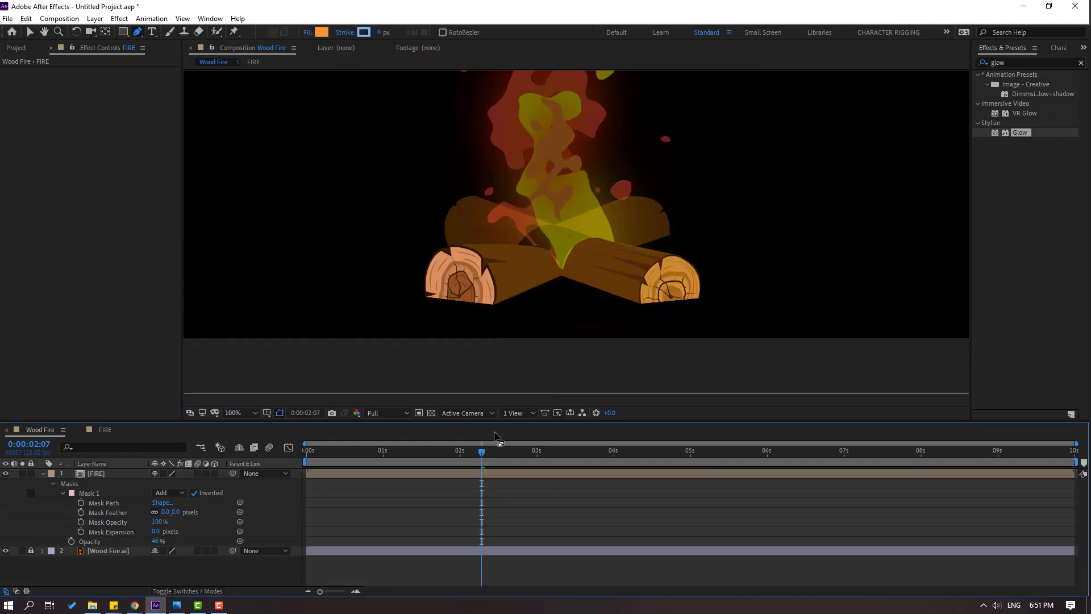
Set the FIRE layer's opacity to 100% and return to the Selection tool with nothing selected.
{"action": "left_click", "coordinate": [116, 474]}
{"action": "key", "text": "u"}
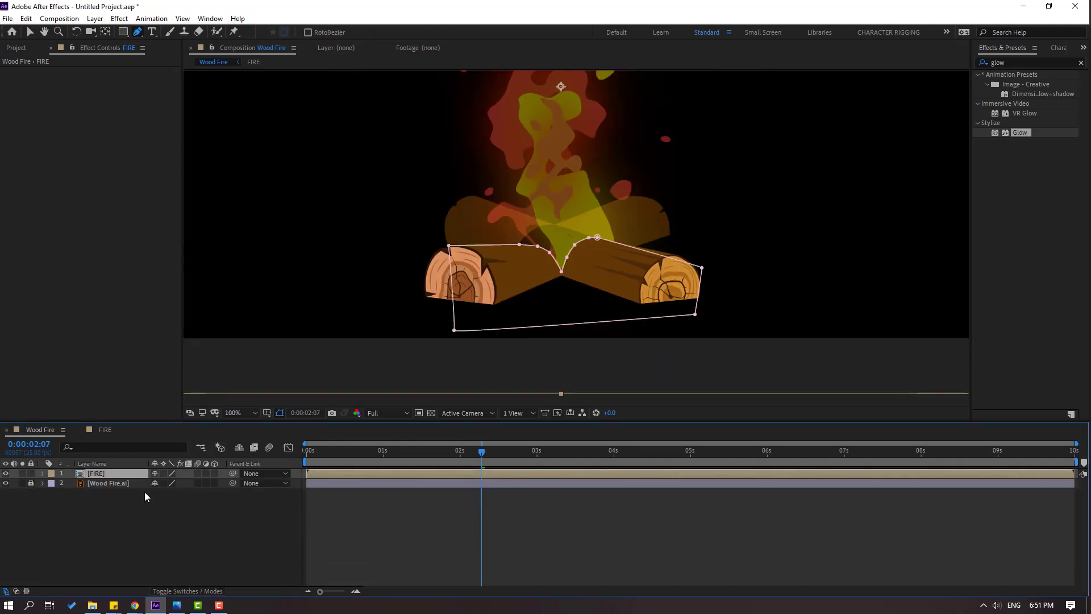
{"action": "type", "text": "t100"}
{"action": "key", "text": "Return"}
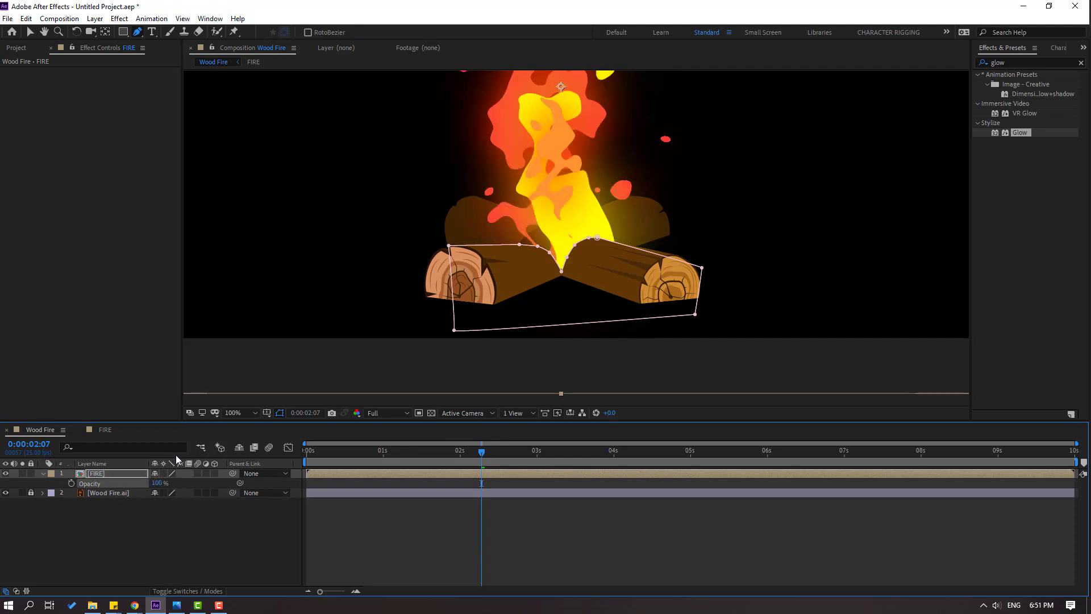
{"action": "left_click", "coordinate": [29, 31]}
{"action": "left_click", "coordinate": [473, 545]}
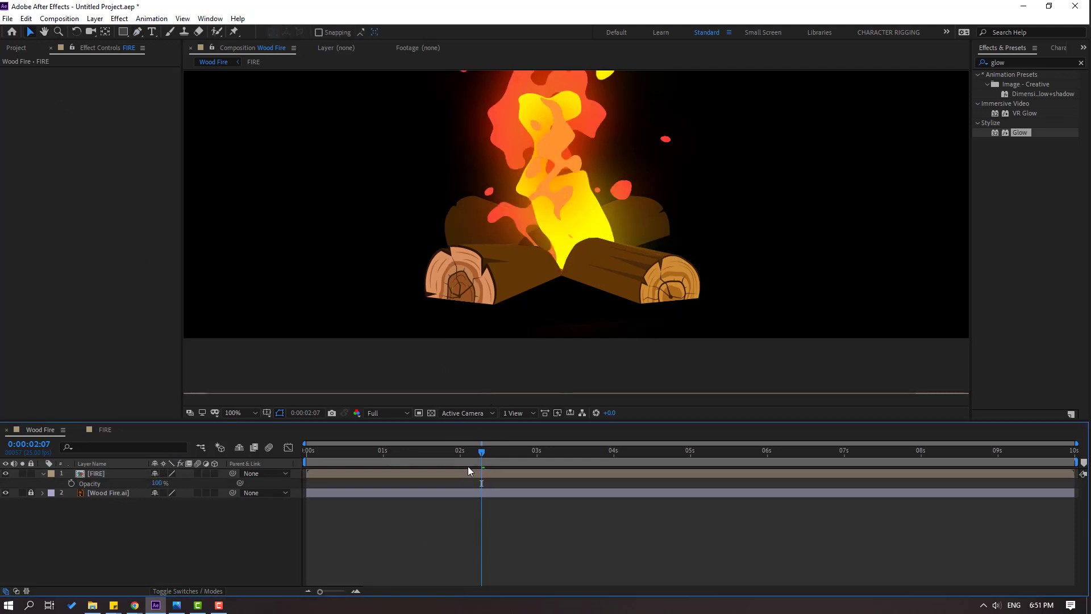
Fit the composition view up to 100% and play the masked campfire animation.
{"action": "left_click", "coordinate": [411, 452]}
{"action": "mouse_move", "coordinate": [402, 458]}
{"action": "left_mouse_down"}
{"action": "mouse_move", "coordinate": [322, 454]}
{"action": "mouse_move", "coordinate": [408, 455]}
{"action": "left_mouse_up"}
{"action": "scroll", "coordinate": [498, 358], "scroll_direction": "down", "scroll_amount": 2}
{"action": "left_click", "coordinate": [243, 418]}
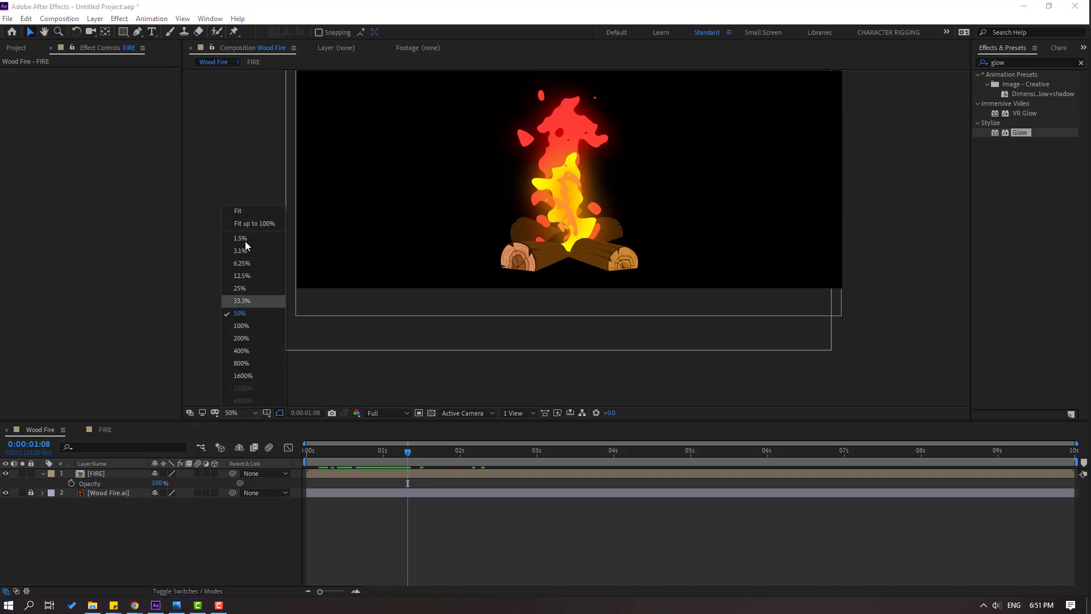
{"action": "left_click", "coordinate": [250, 228]}
{"action": "key", "text": "space"}
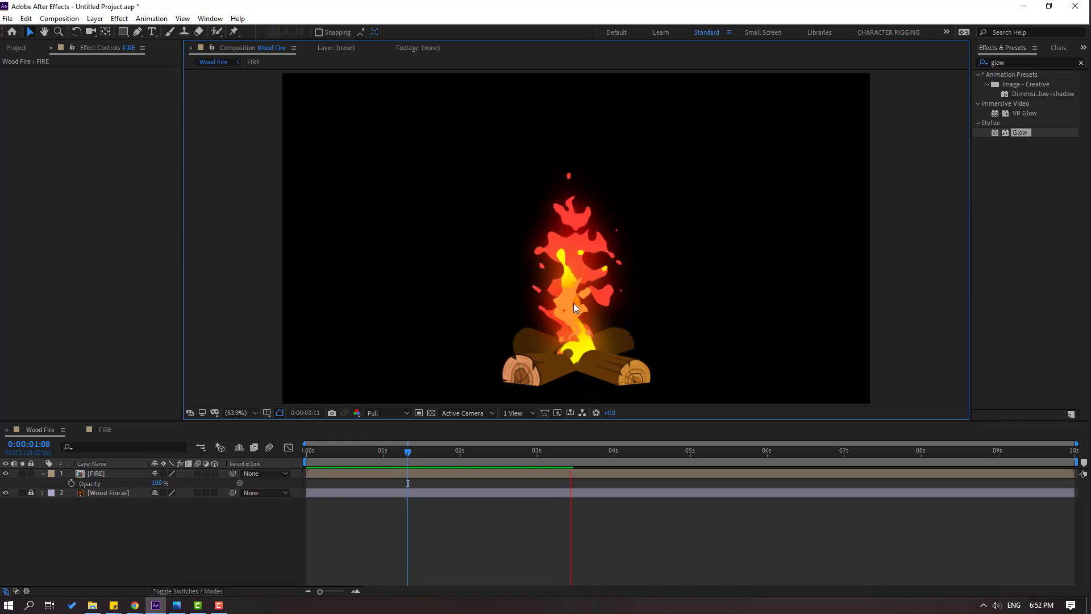
In the FIRE composition at 0:00:03:05, reshape fire2's path into a taller, narrower tip with the Pen tool and preview the flame.
{"action": "left_click", "coordinate": [552, 453]}
{"action": "left_click", "coordinate": [106, 431]}
{"action": "left_click", "coordinate": [97, 494]}
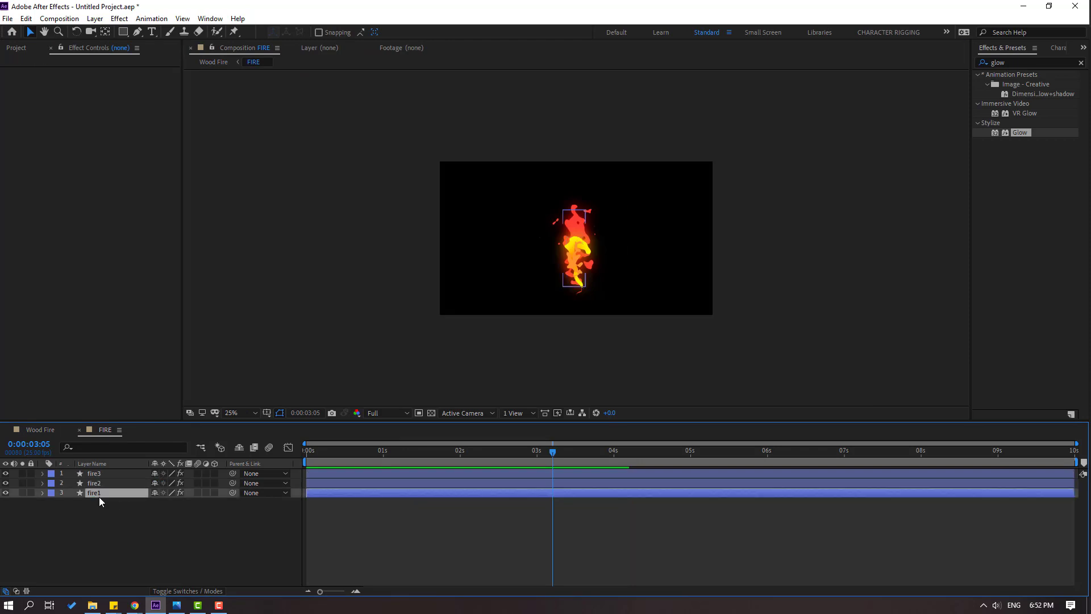
{"action": "scroll", "coordinate": [618, 258], "scroll_direction": "up", "scroll_amount": 3}
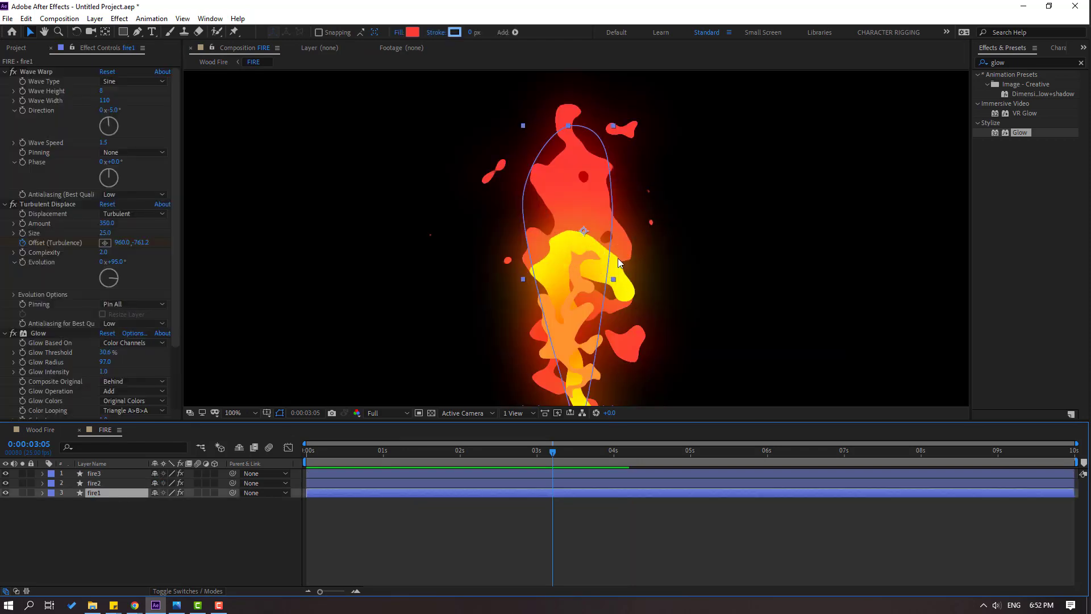
{"action": "left_click", "coordinate": [94, 487]}
{"action": "left_click", "coordinate": [138, 32]}
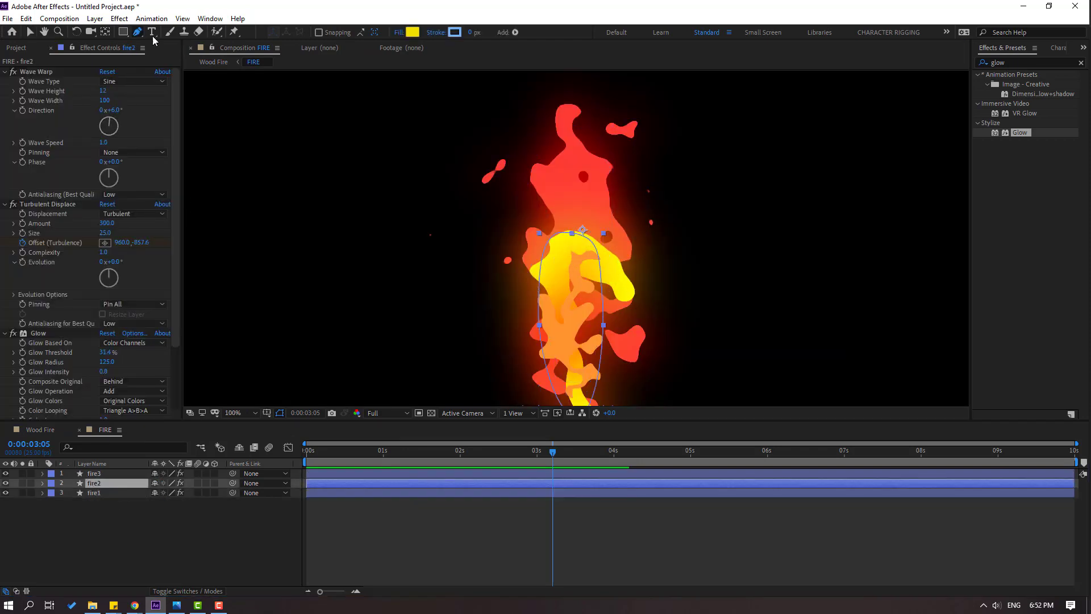
{"action": "left_click_drag", "start_coordinate": [566, 235], "coordinate": [552, 268]}
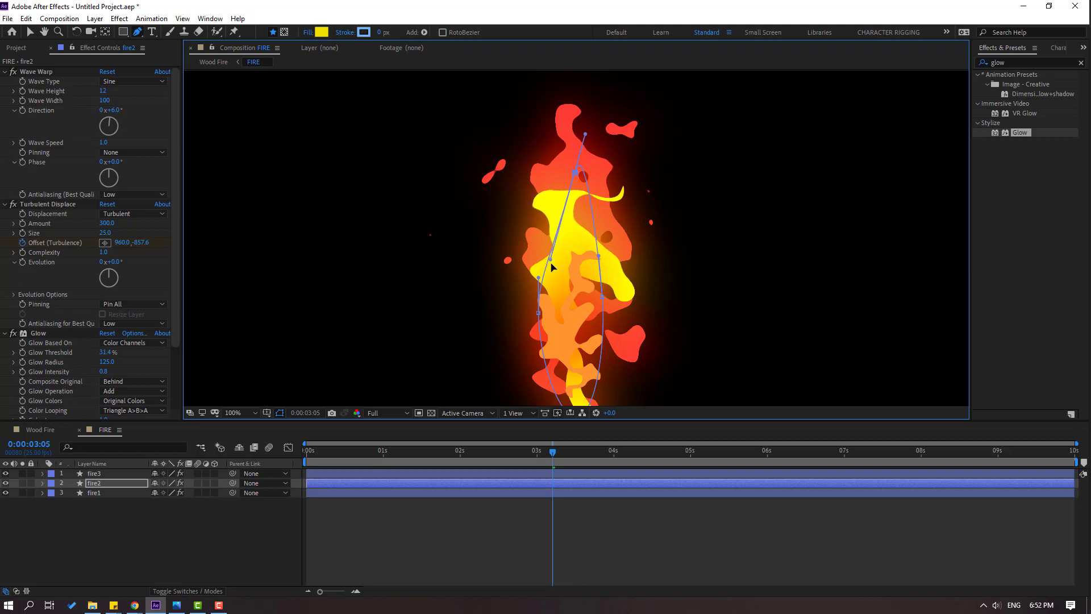
{"action": "left_click", "coordinate": [596, 559]}
{"action": "scroll", "coordinate": [589, 387], "scroll_direction": "down", "scroll_amount": 1}
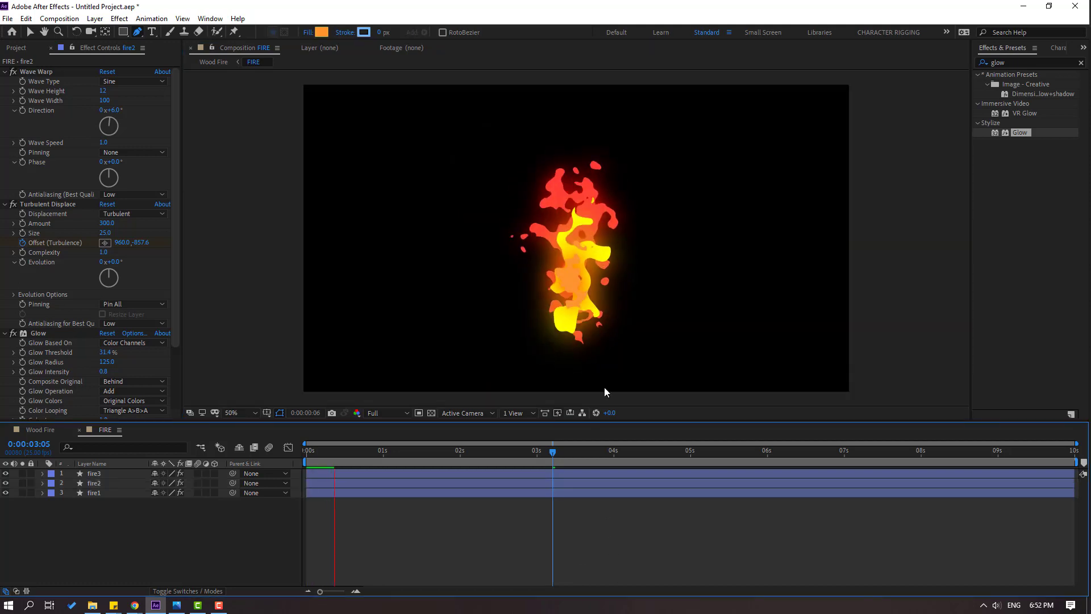